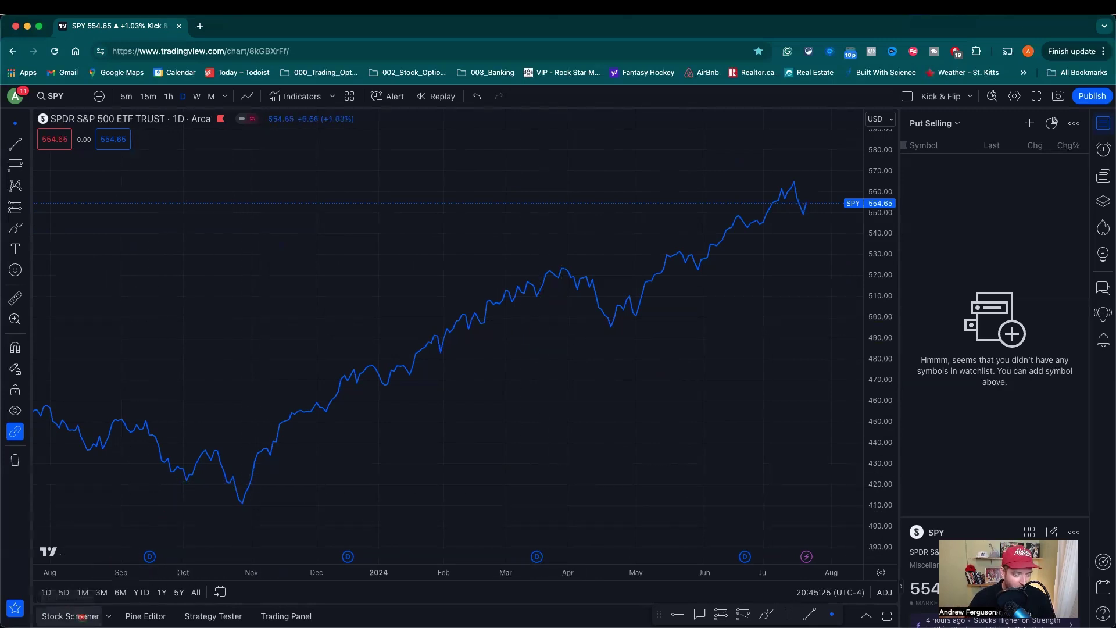
# Open the stock screener's filters and restrict the index to S&P 500
pyautogui.click(71, 616)
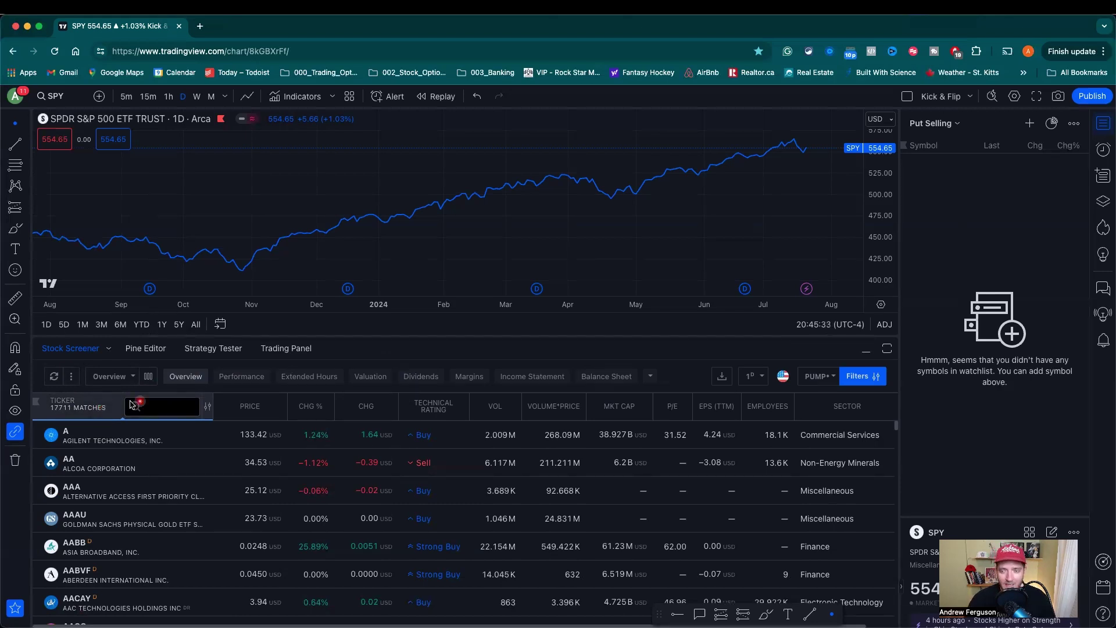
pyautogui.click(858, 377)
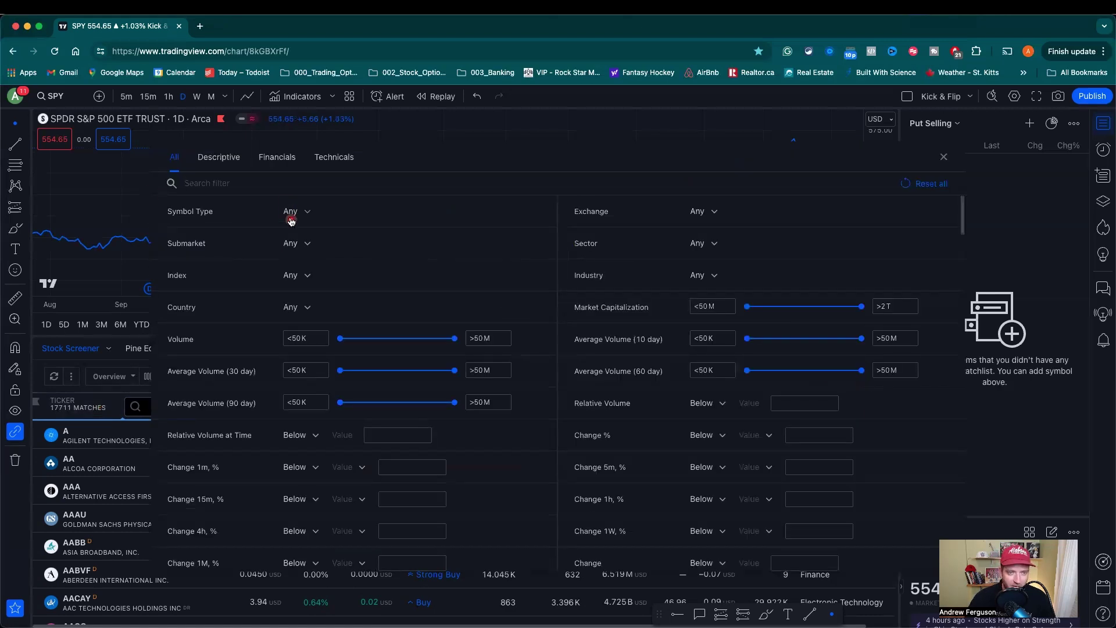
pyautogui.click(305, 278)
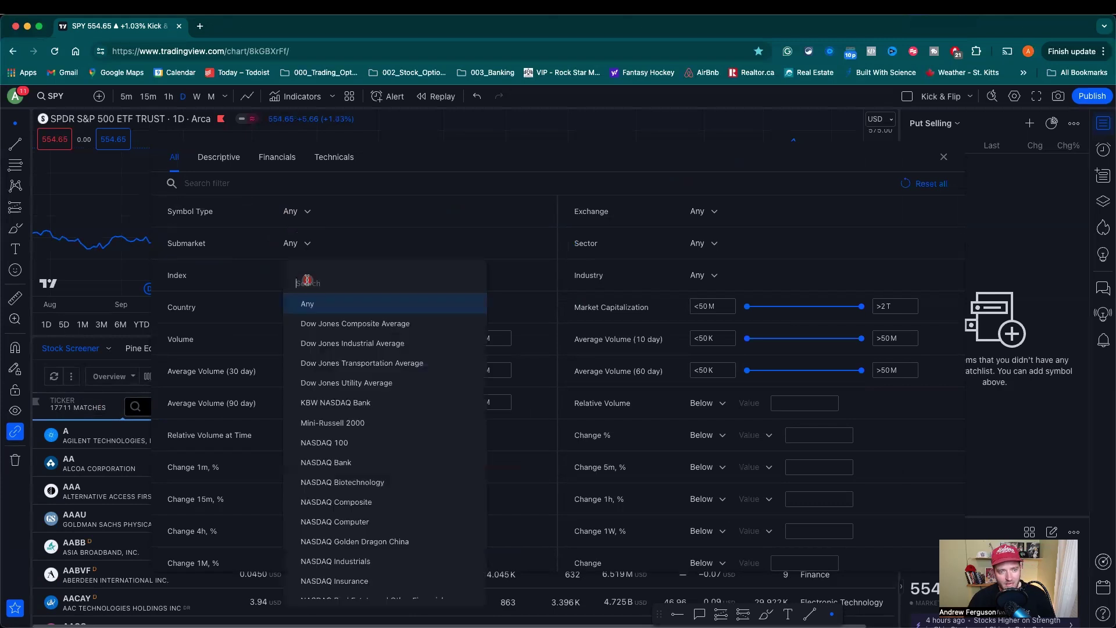
pyautogui.scroll(-10, 387, 394)
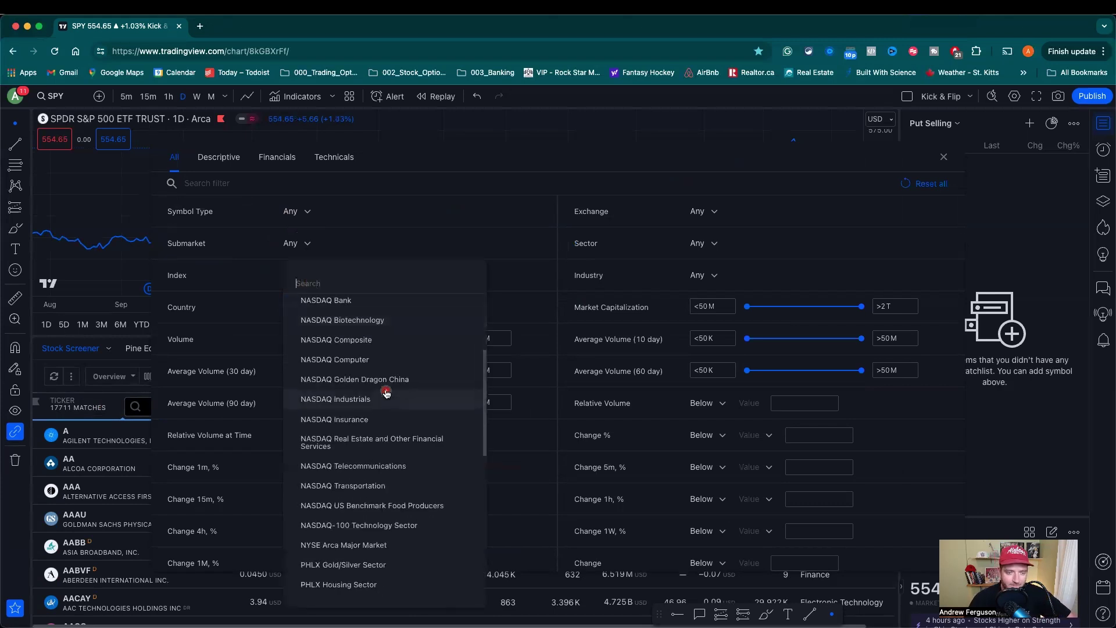
pyautogui.click(349, 455)
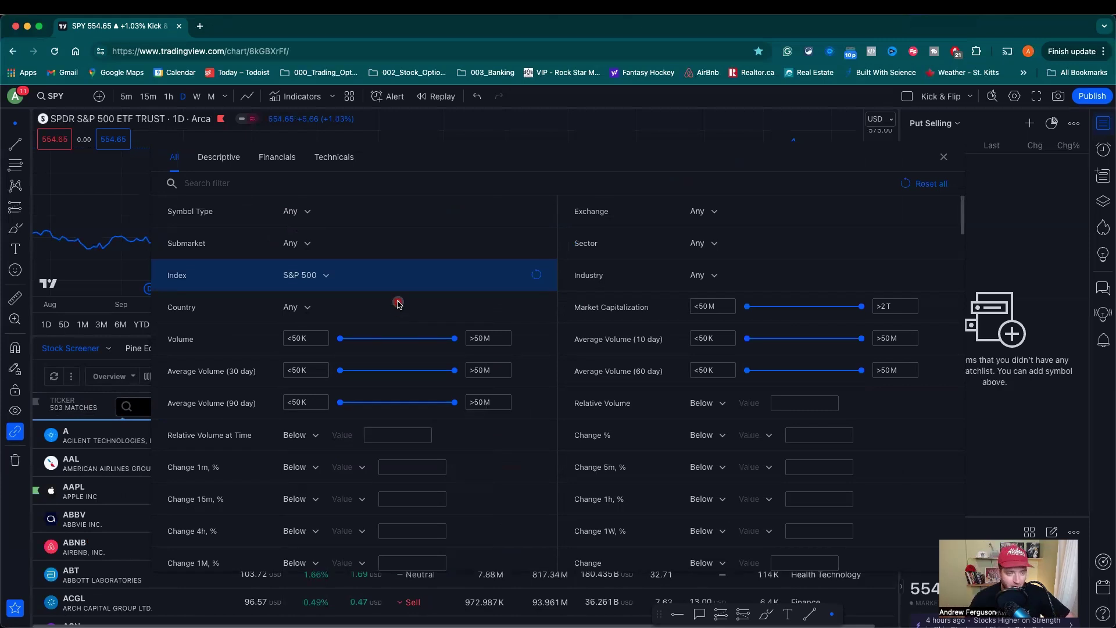
# Set the minimum Volume and the minimum Average Volume (30 day) filters to 1M
pyautogui.moveTo(341, 339); pyautogui.dragTo(392, 339)
pyautogui.moveTo(343, 372); pyautogui.dragTo(402, 396)
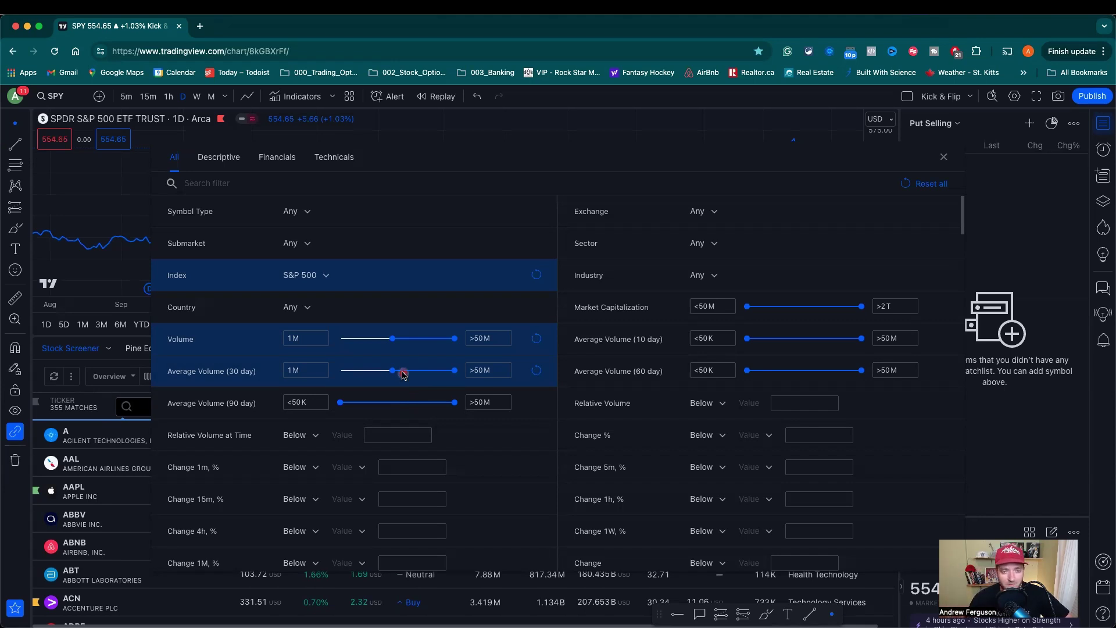
# Filter for stocks whose Exponential Moving Average (50) is above the Simple Moving Average (200)
pyautogui.scroll(-1, 416, 334)
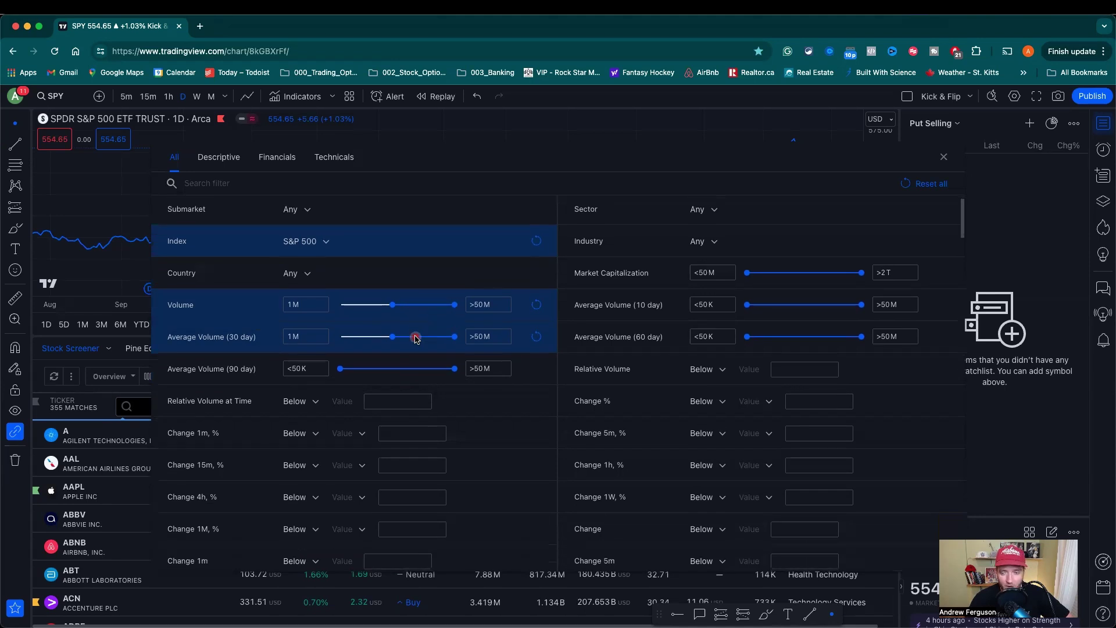
pyautogui.scroll(-1, 417, 338)
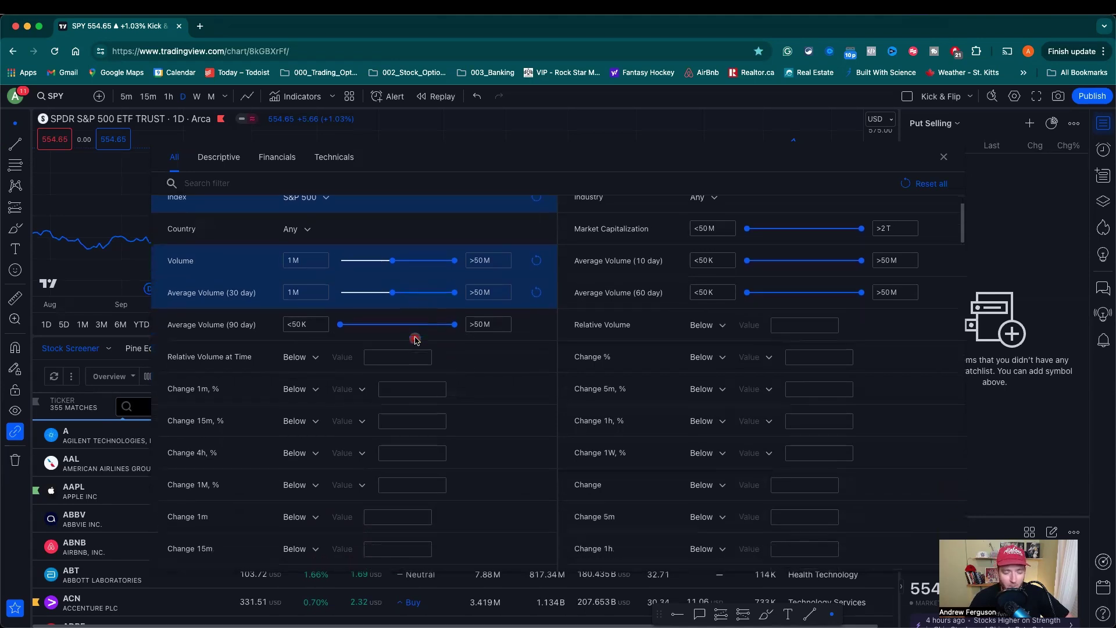
pyautogui.scroll(-1, 407, 324)
pyautogui.scroll(-20, 407, 324)
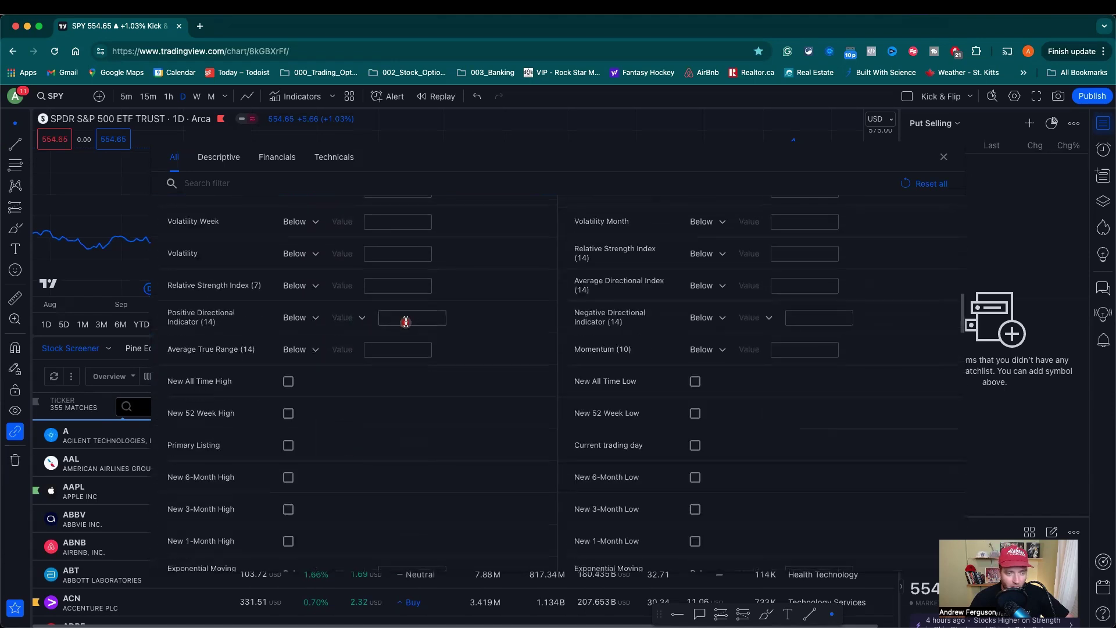
pyautogui.scroll(-3, 406, 324)
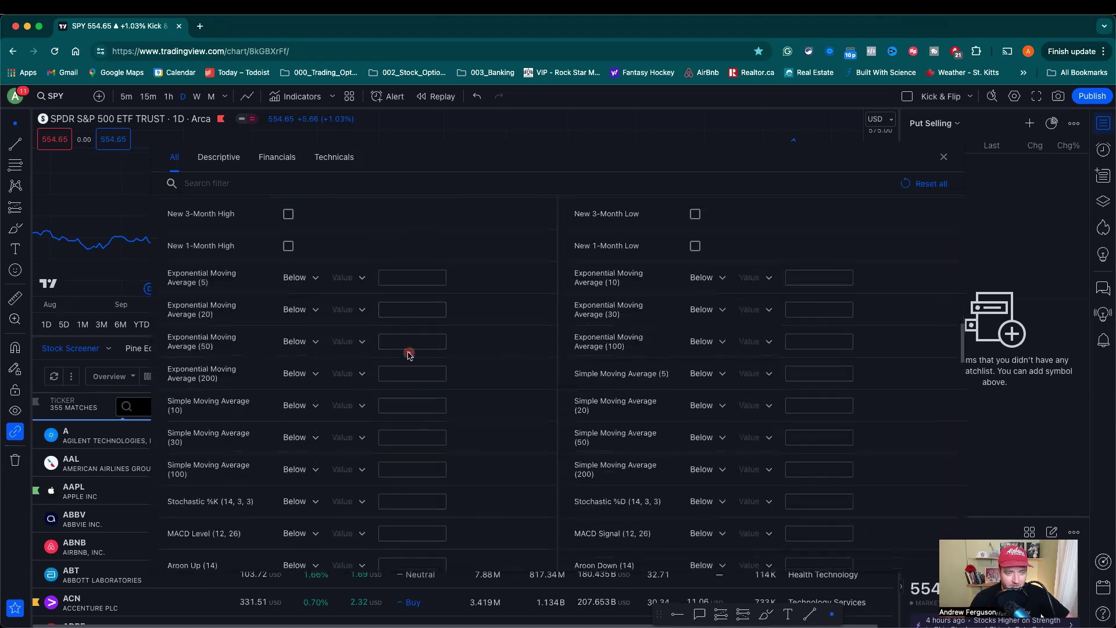
pyautogui.click(312, 343)
pyautogui.click(305, 381)
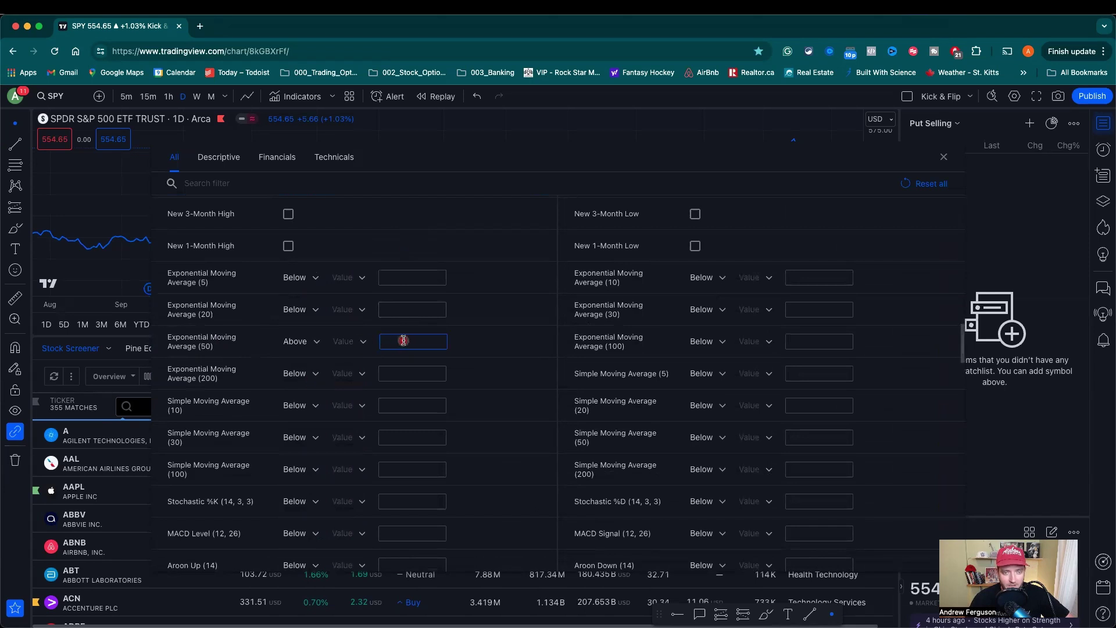
pyautogui.click(360, 345)
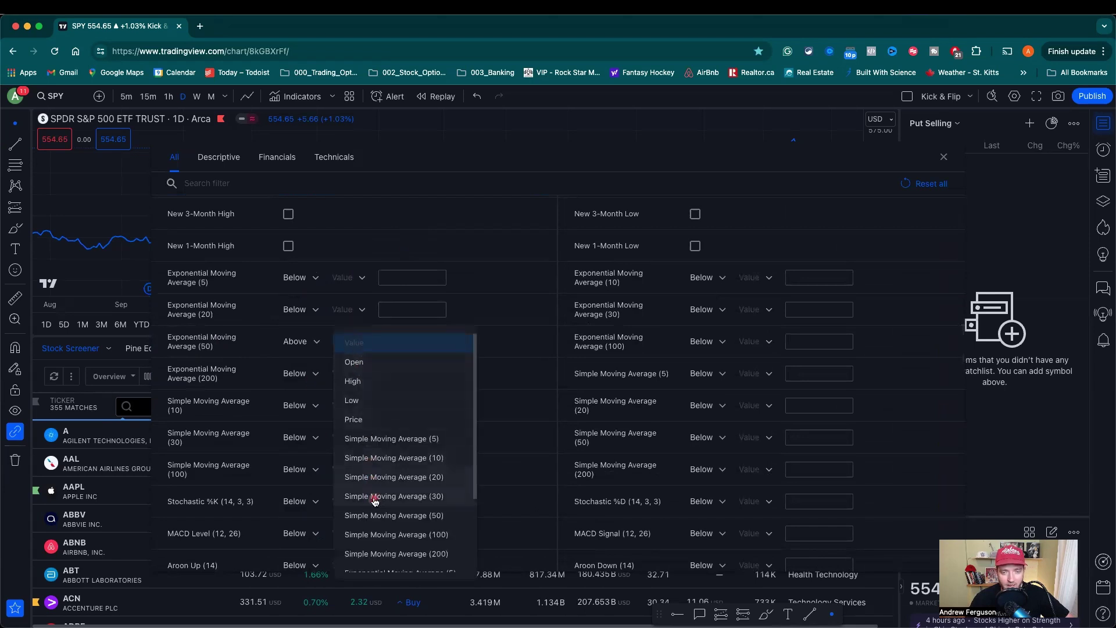
pyautogui.click(375, 554)
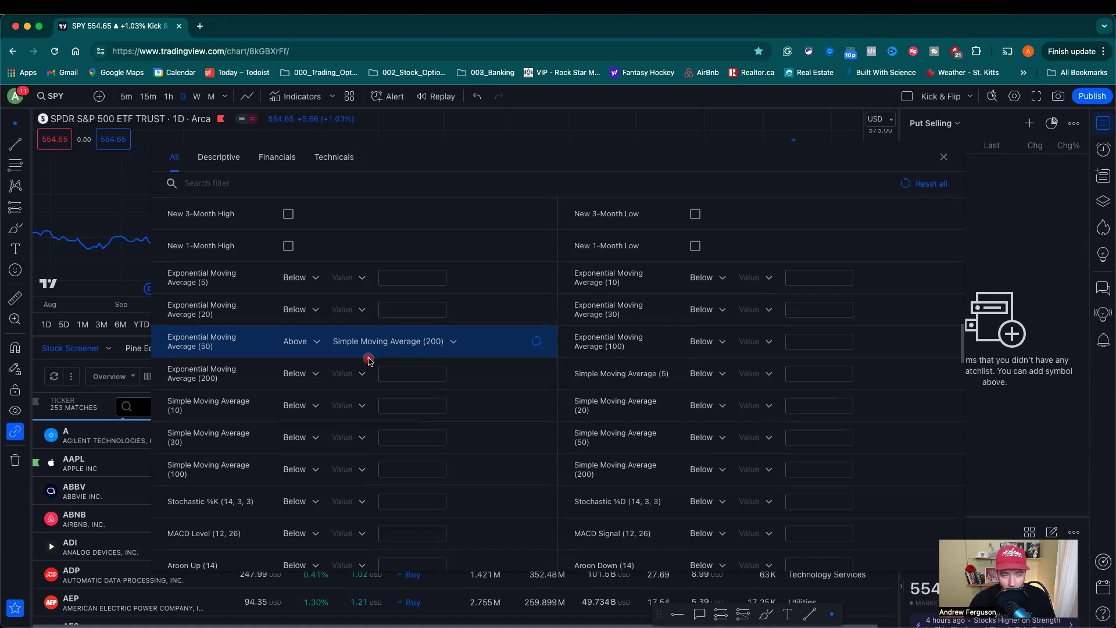
# Filter for stocks whose Price is above the Simple Moving Average (50) and return to the screener results
pyautogui.scroll(10, 368, 358)
pyautogui.scroll(-10, 369, 358)
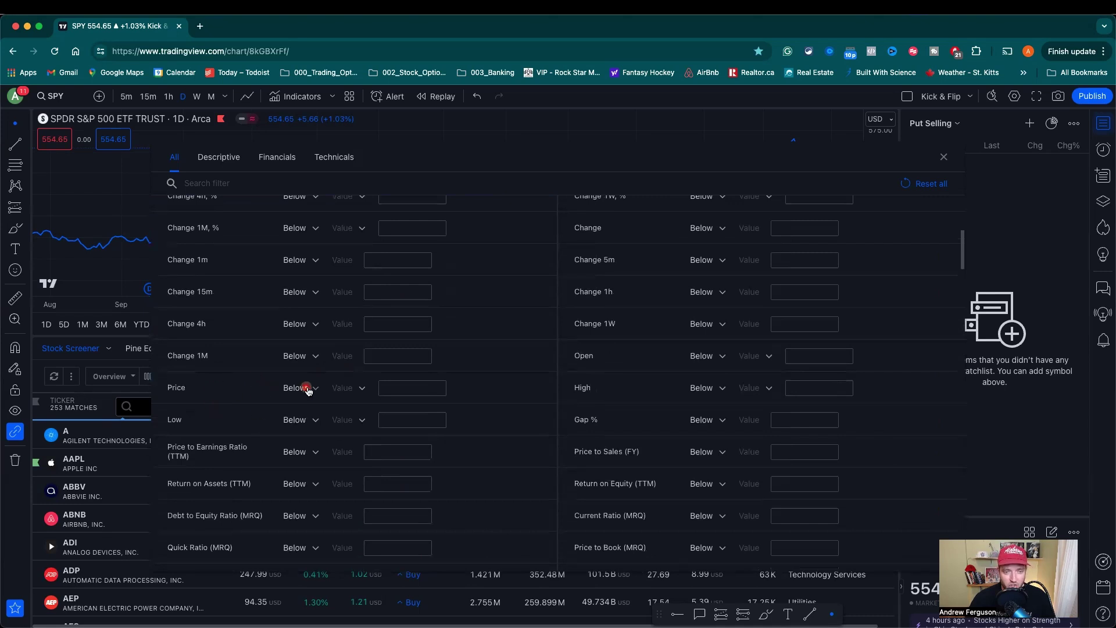
pyautogui.click(306, 388)
pyautogui.click(306, 428)
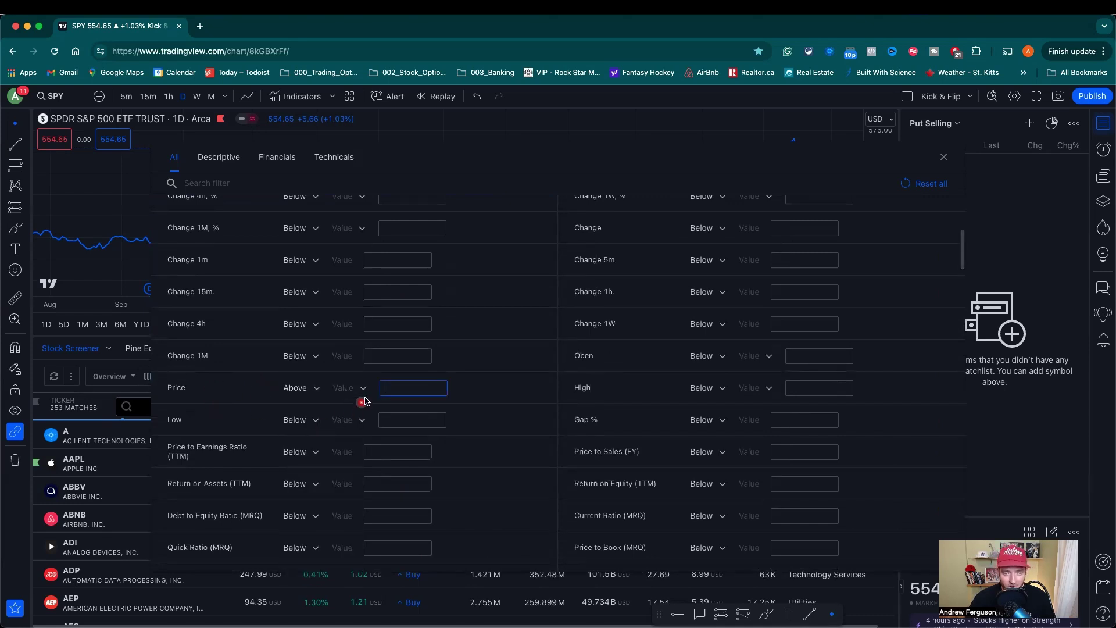
pyautogui.click(357, 387)
pyautogui.scroll(-3, 372, 465)
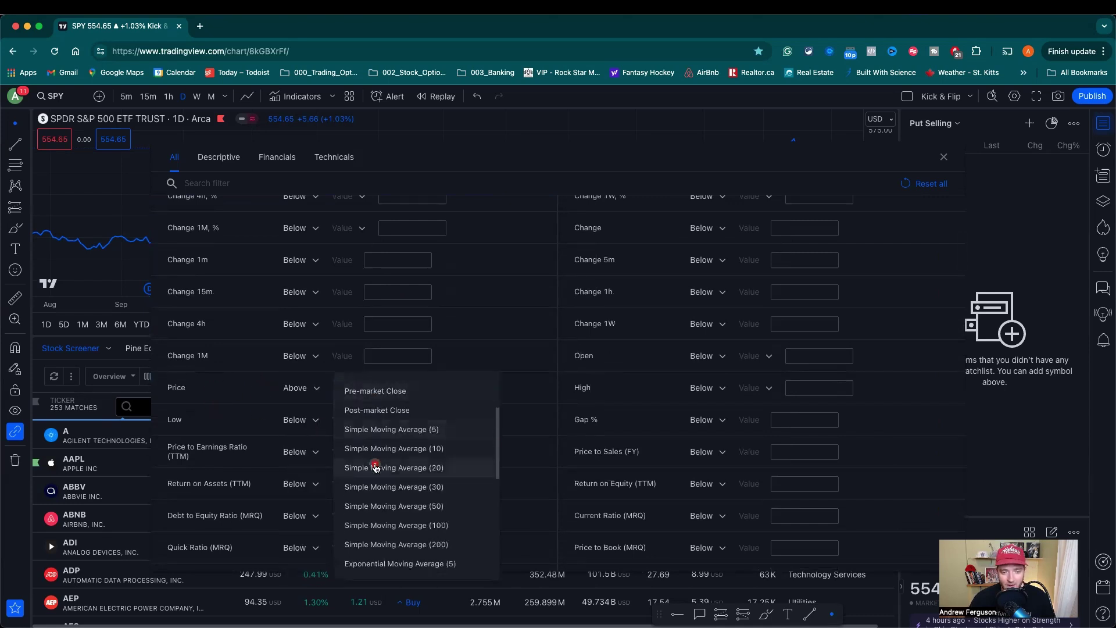
pyautogui.click(378, 503)
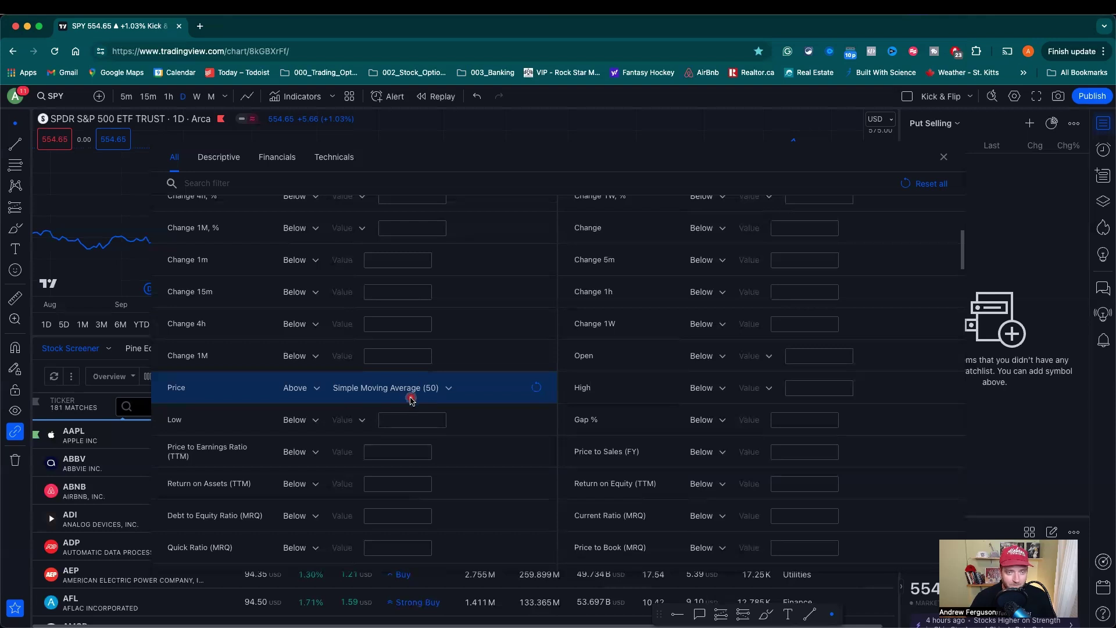
pyautogui.click(945, 157)
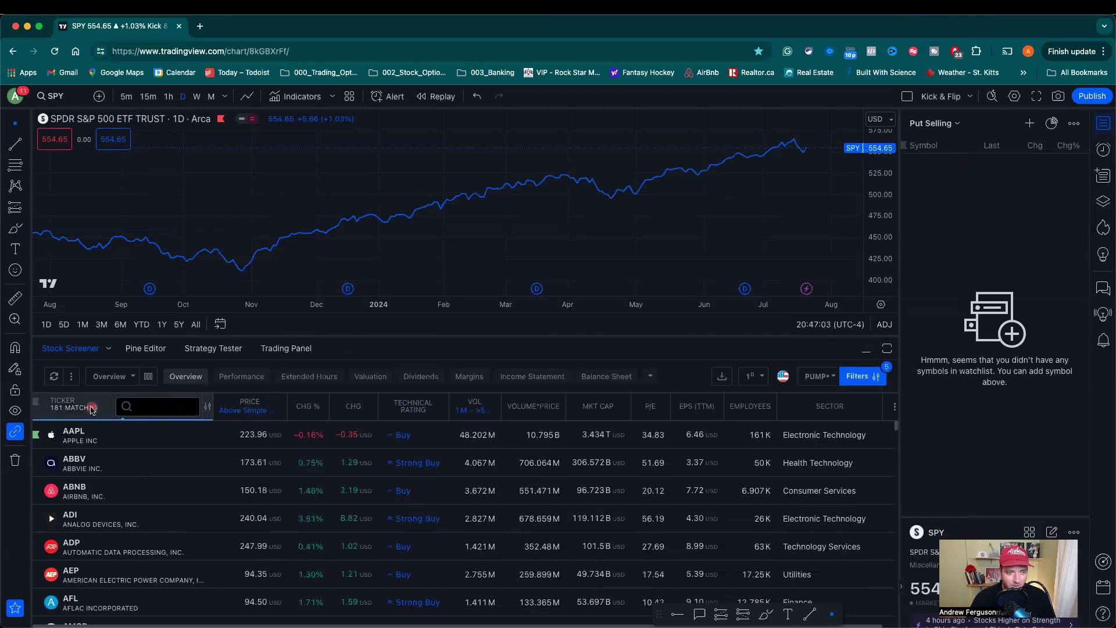
pyautogui.click(87, 409)
pyautogui.click(87, 408)
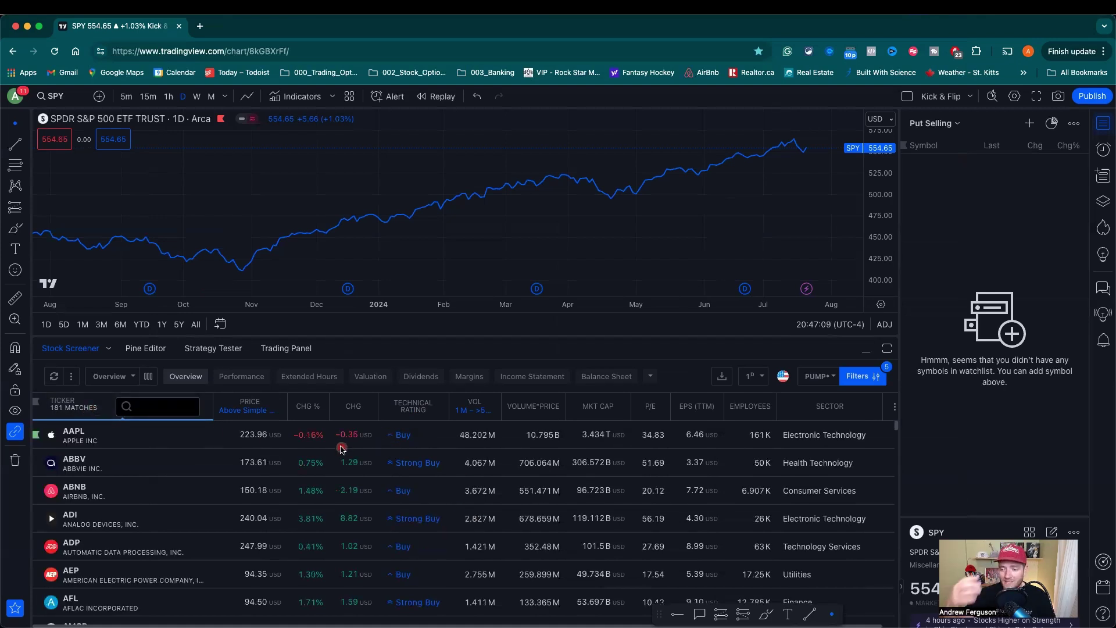
# Find the relative filters, require Relative Strength Index (14) above 50, and return to the screener results
pyautogui.click(860, 376)
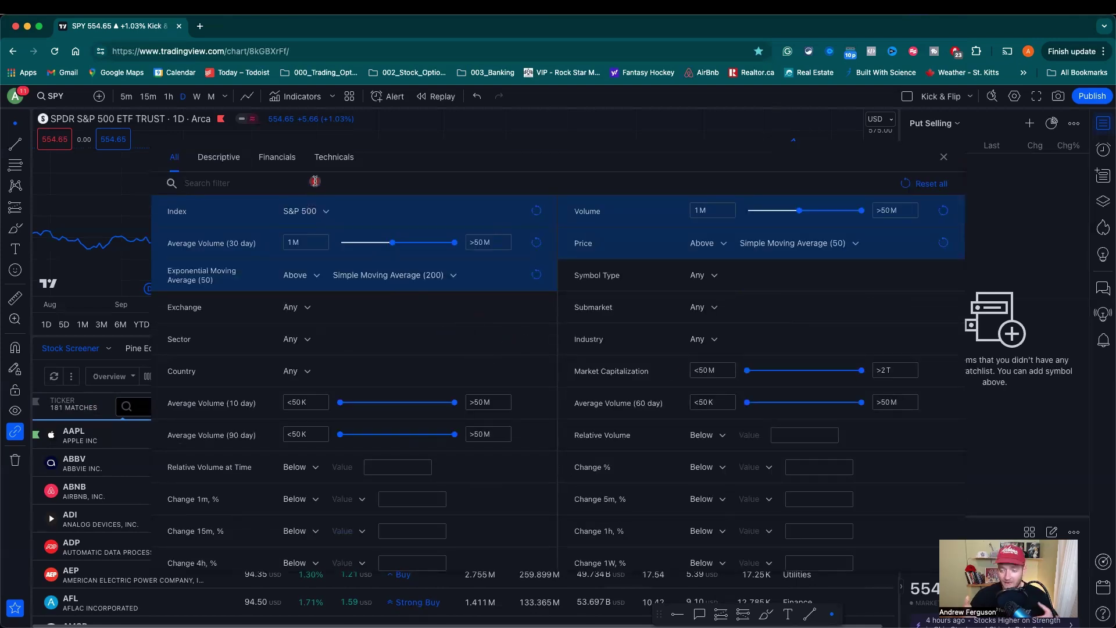
pyautogui.write('relative')
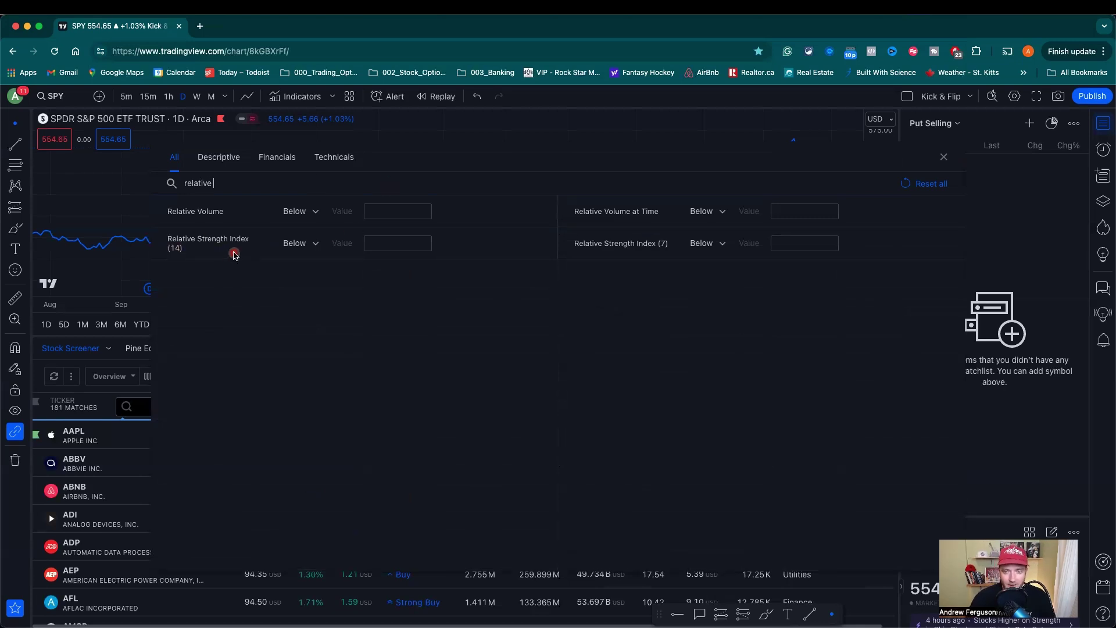
pyautogui.click(314, 244)
pyautogui.click(307, 283)
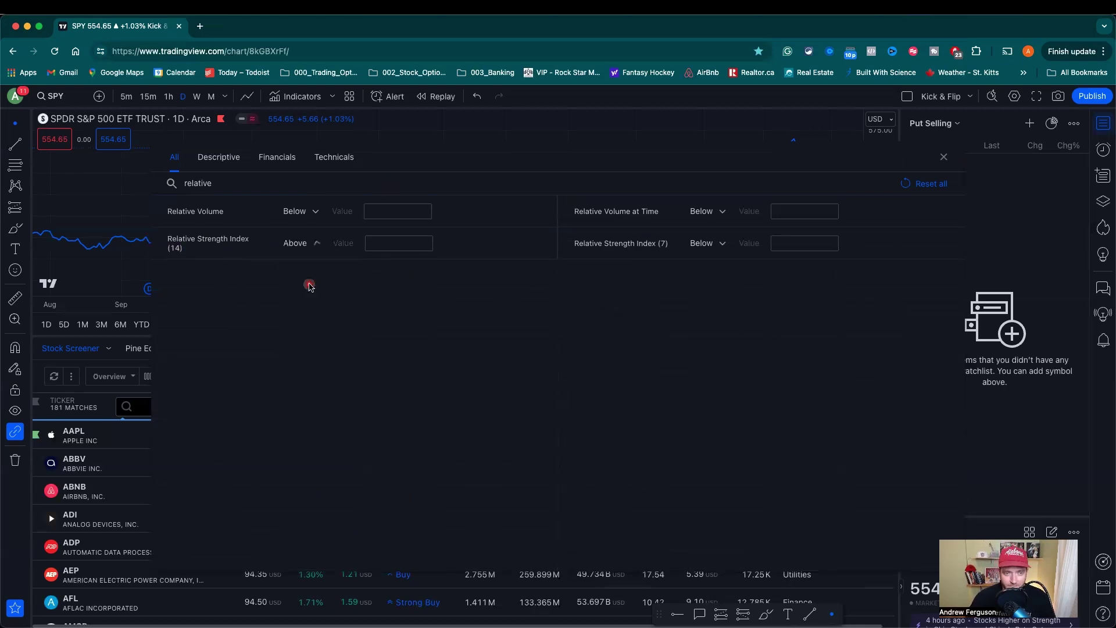
pyautogui.click(389, 244)
pyautogui.write('50')
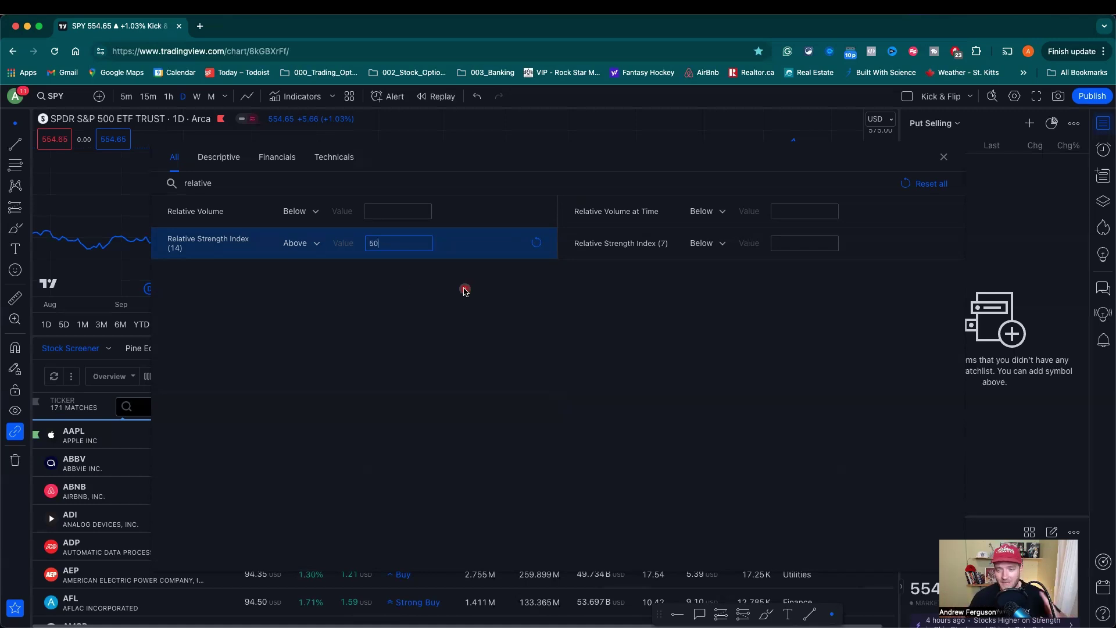
pyautogui.click(943, 158)
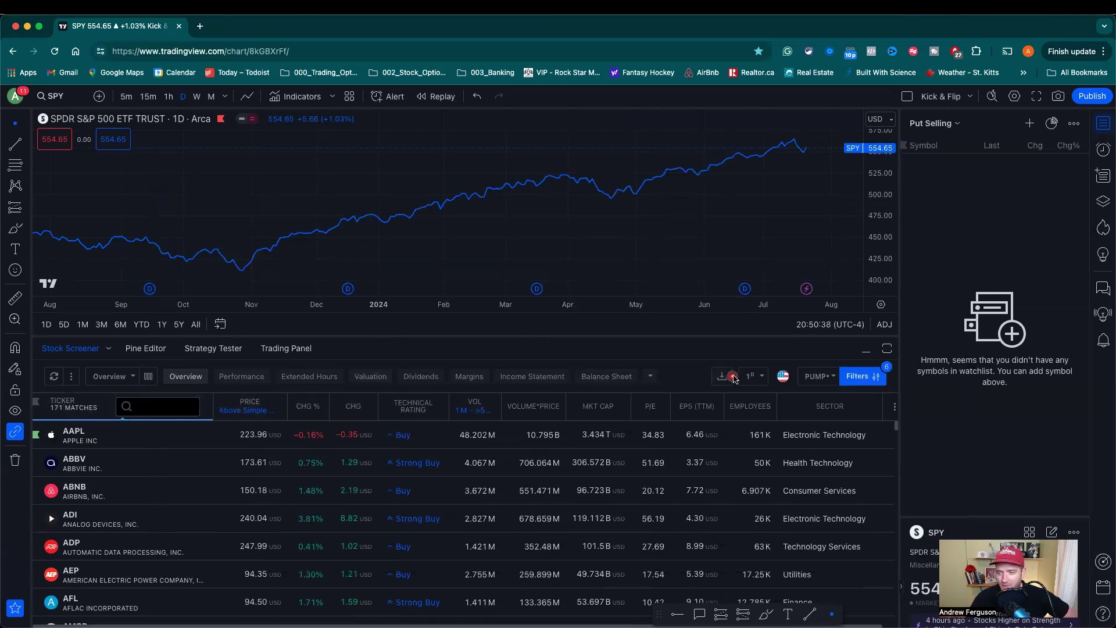
# Add a filter for an Open price above 80.00 and return to the screener results
pyautogui.click(862, 377)
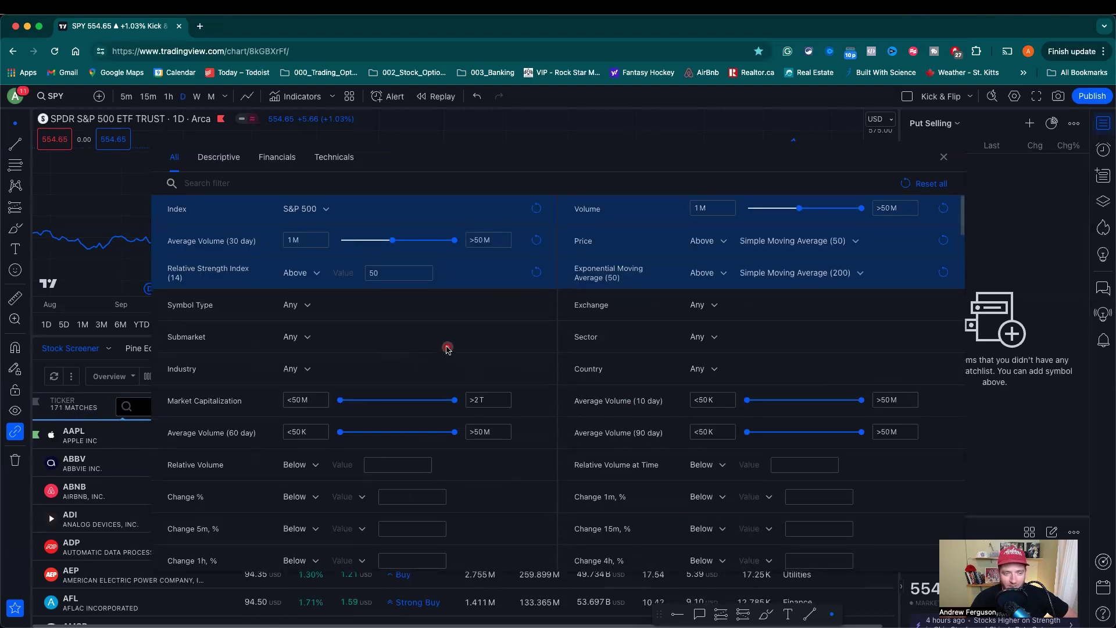
pyautogui.scroll(-5, 448, 348)
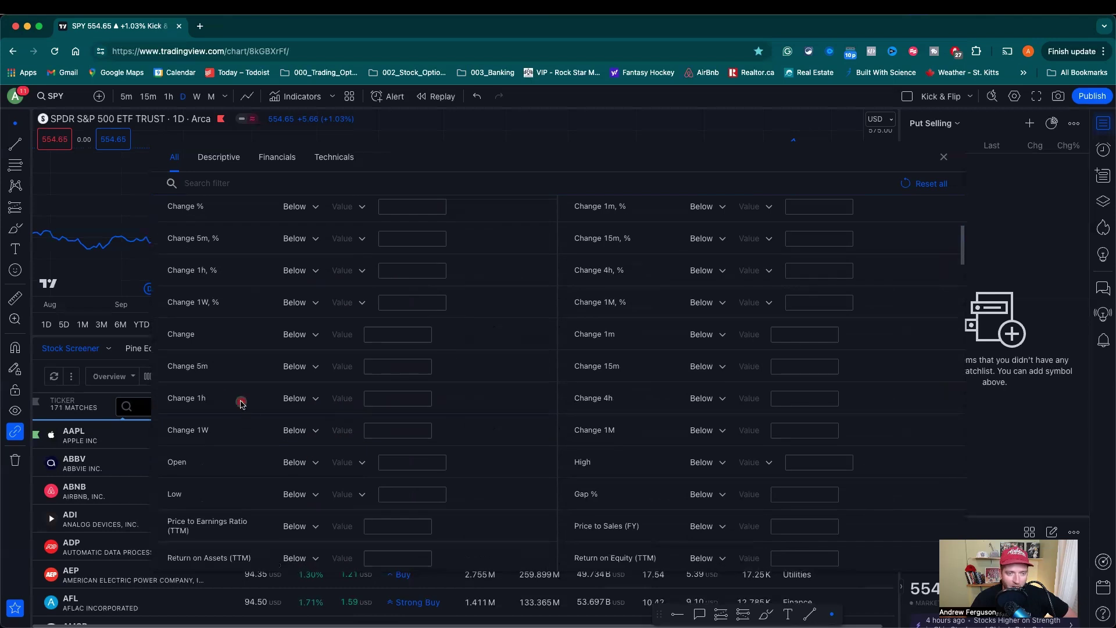
pyautogui.click(317, 462)
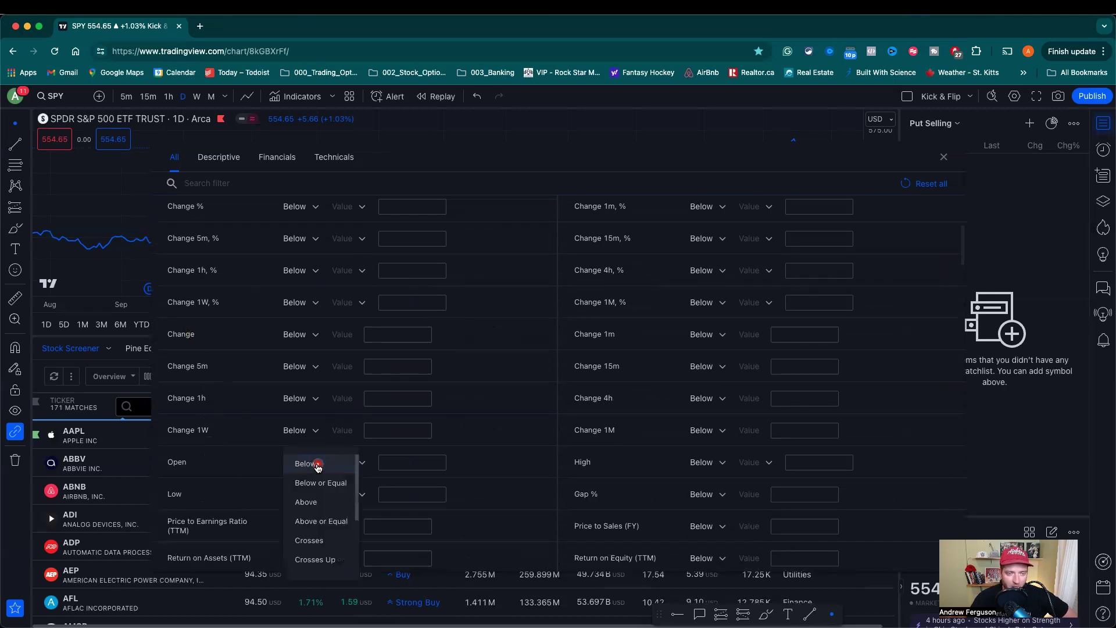
pyautogui.click(307, 501)
pyautogui.click(413, 463)
pyautogui.write('80.00')
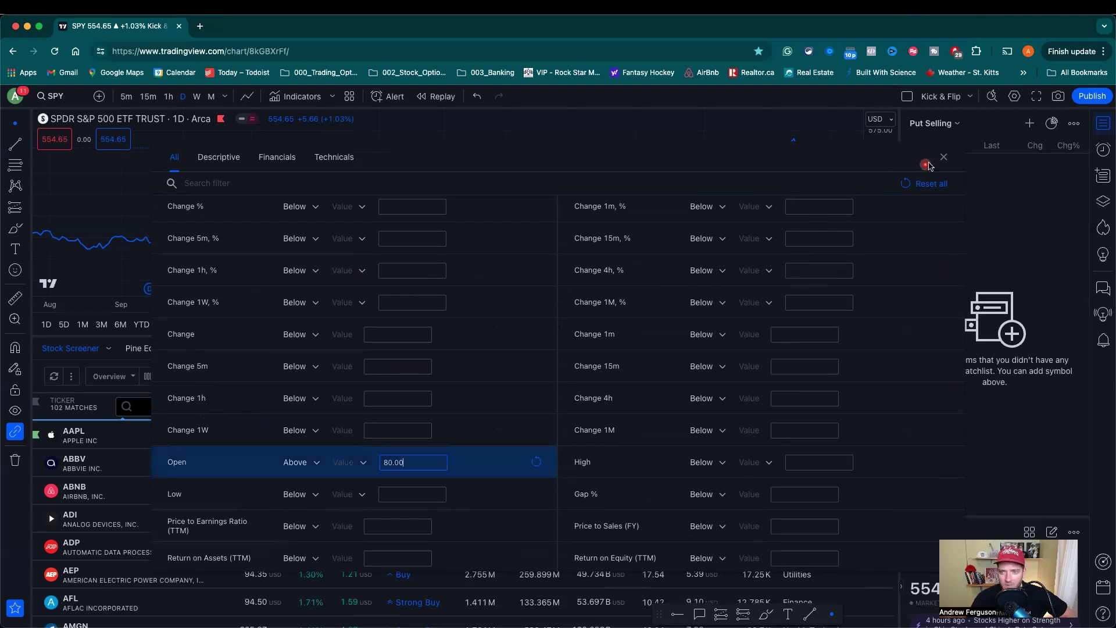
pyautogui.click(944, 157)
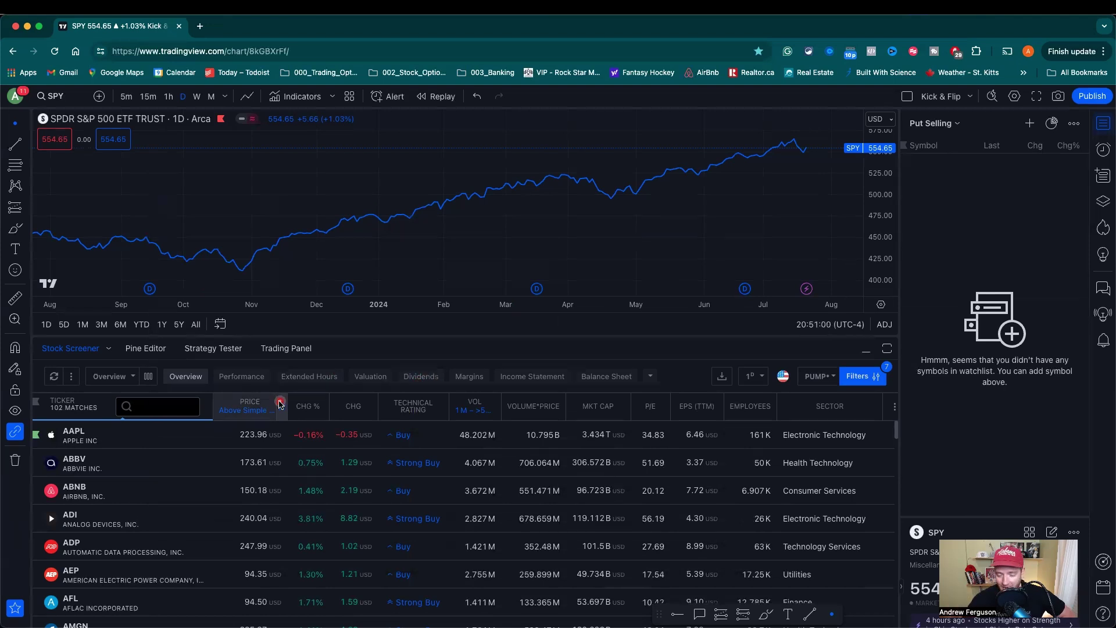
# Show the chart of AAPL from the screener results
pyautogui.click(118, 447)
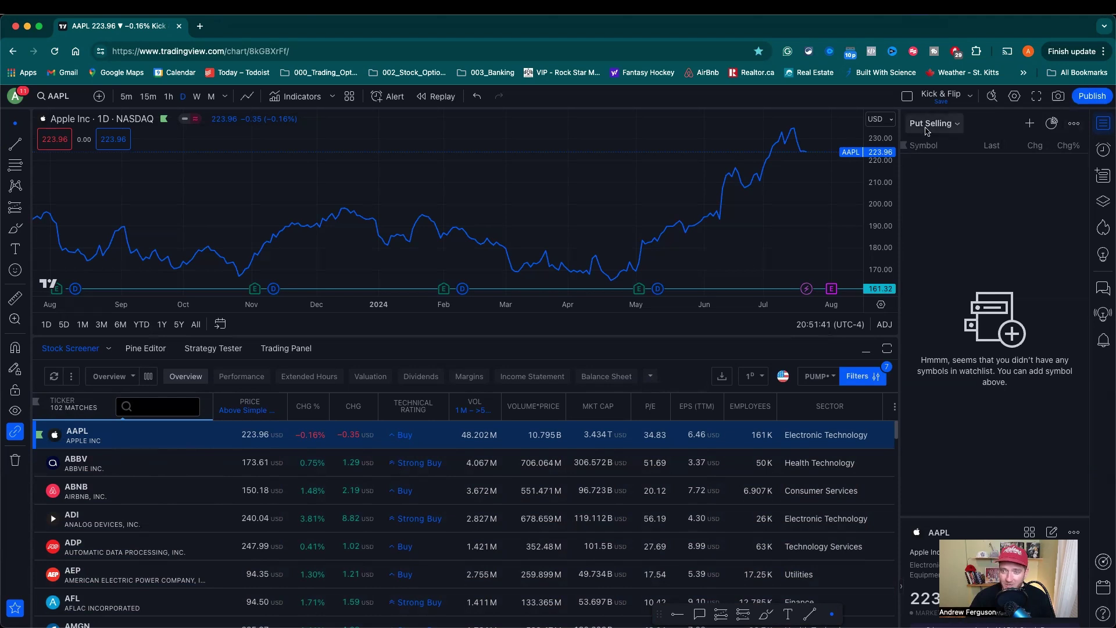
# Add the Put Selling watchlist to the favorites and close the watchlist manager
pyautogui.click(958, 124)
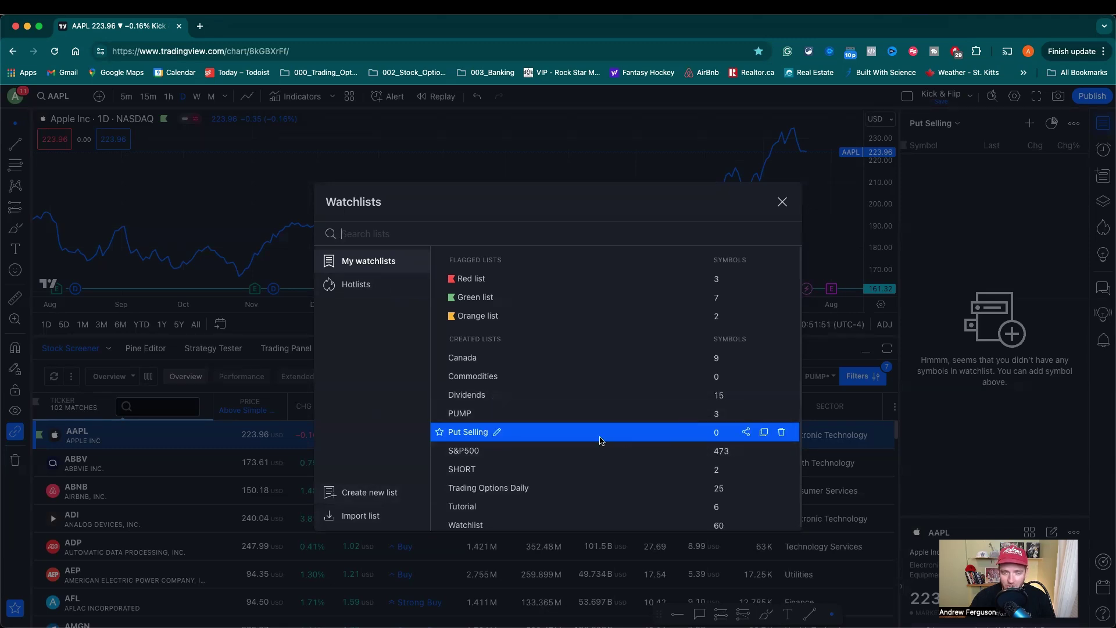
pyautogui.click(498, 432)
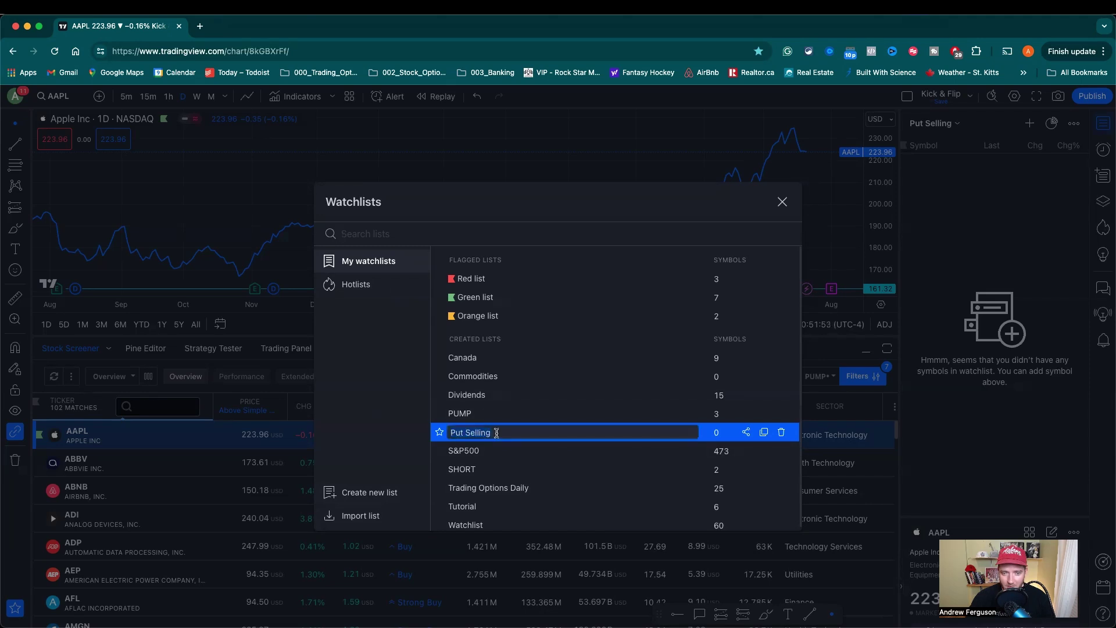
pyautogui.click(441, 433)
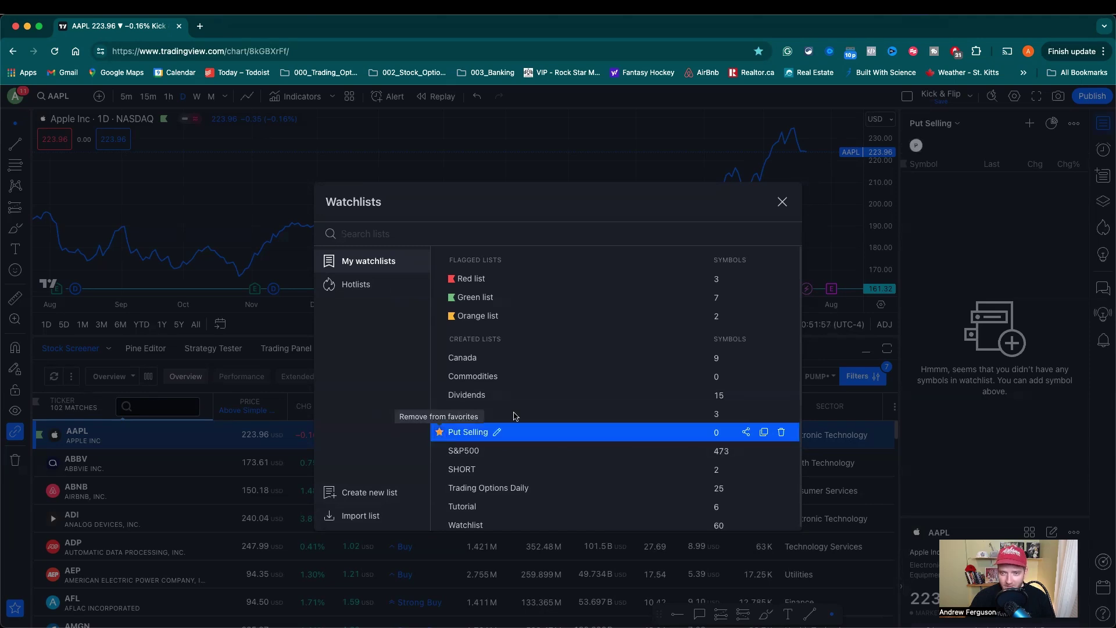
pyautogui.click(783, 202)
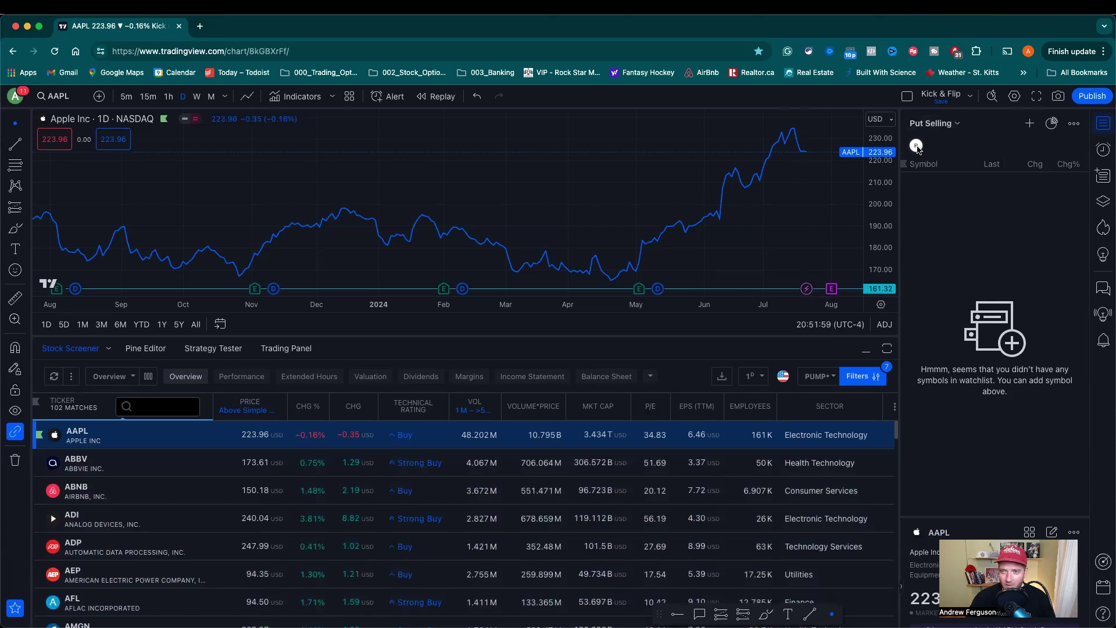
# Add the PUMP watchlist to the favorites, and check switching to it and back to Put Selling
pyautogui.click(956, 125)
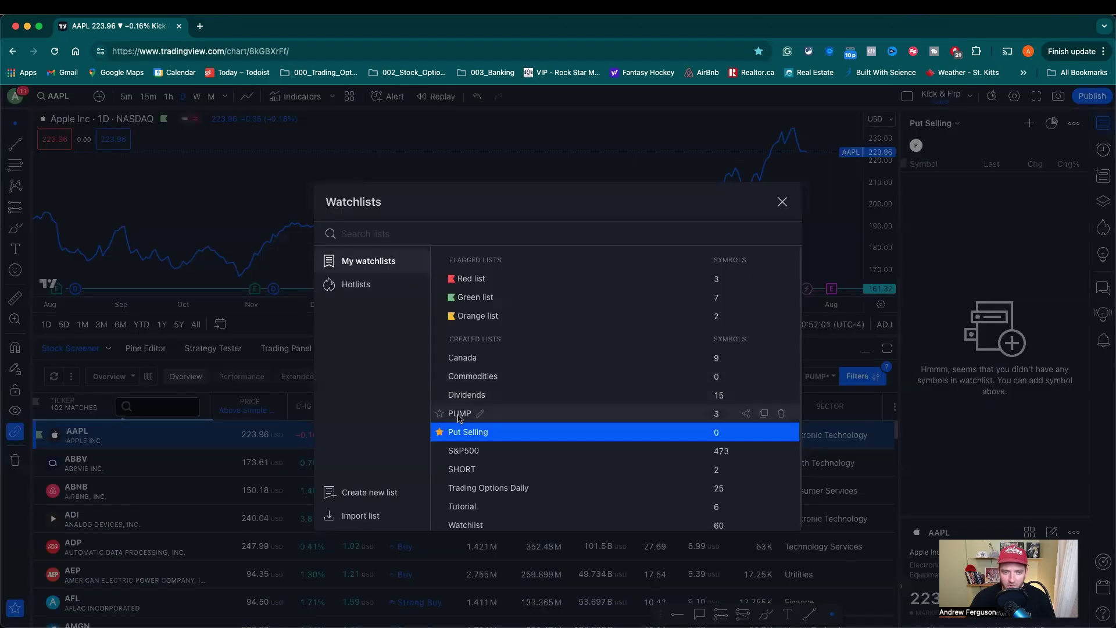
pyautogui.click(783, 202)
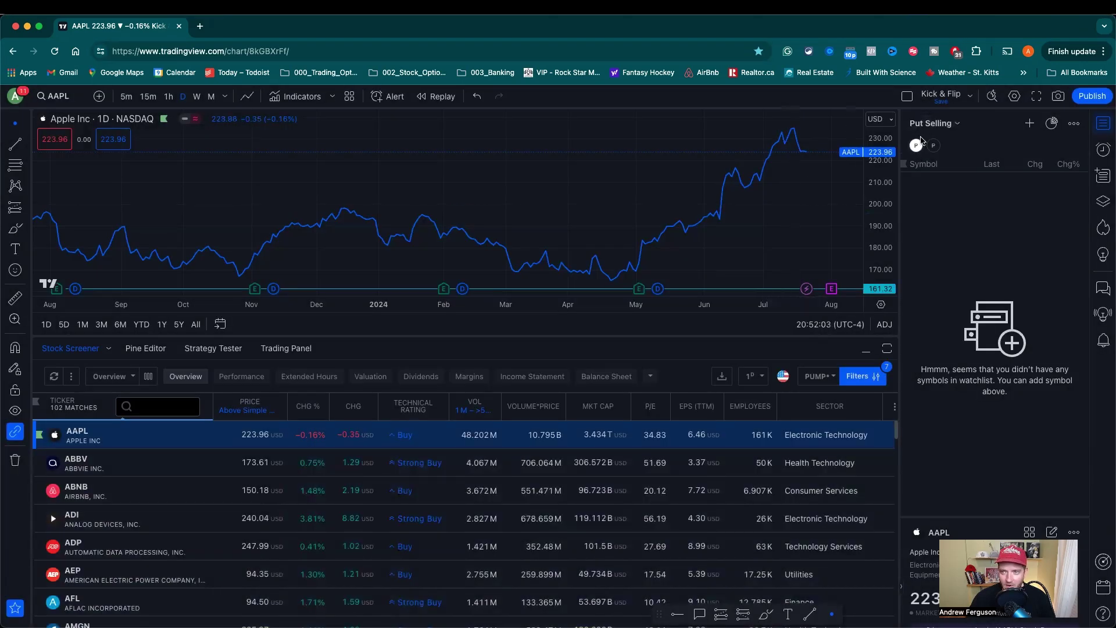
pyautogui.click(934, 145)
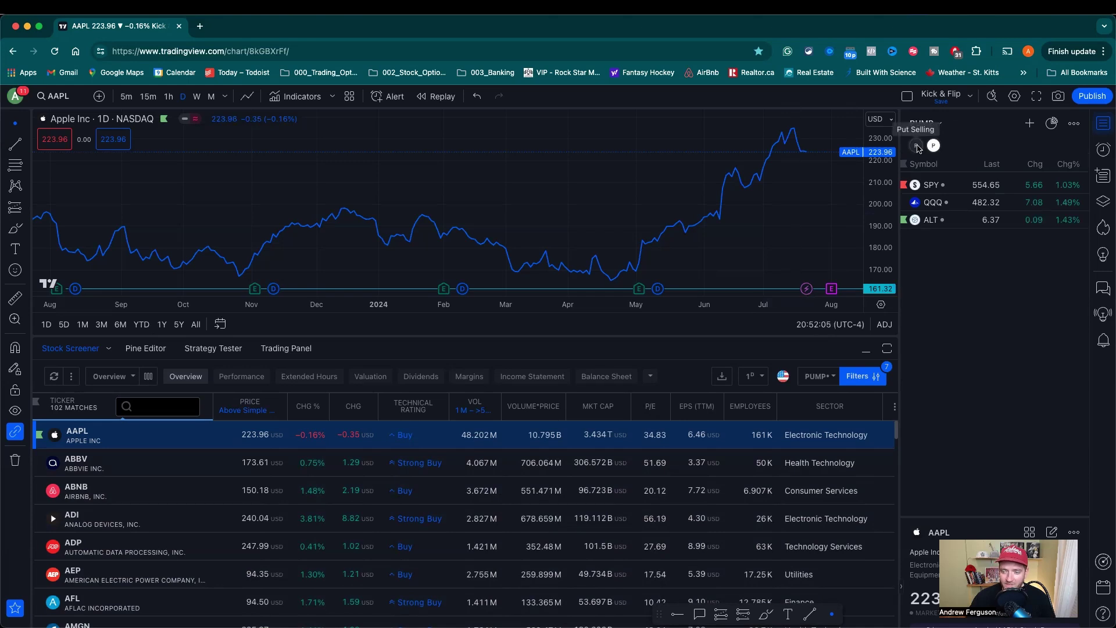
pyautogui.click(917, 146)
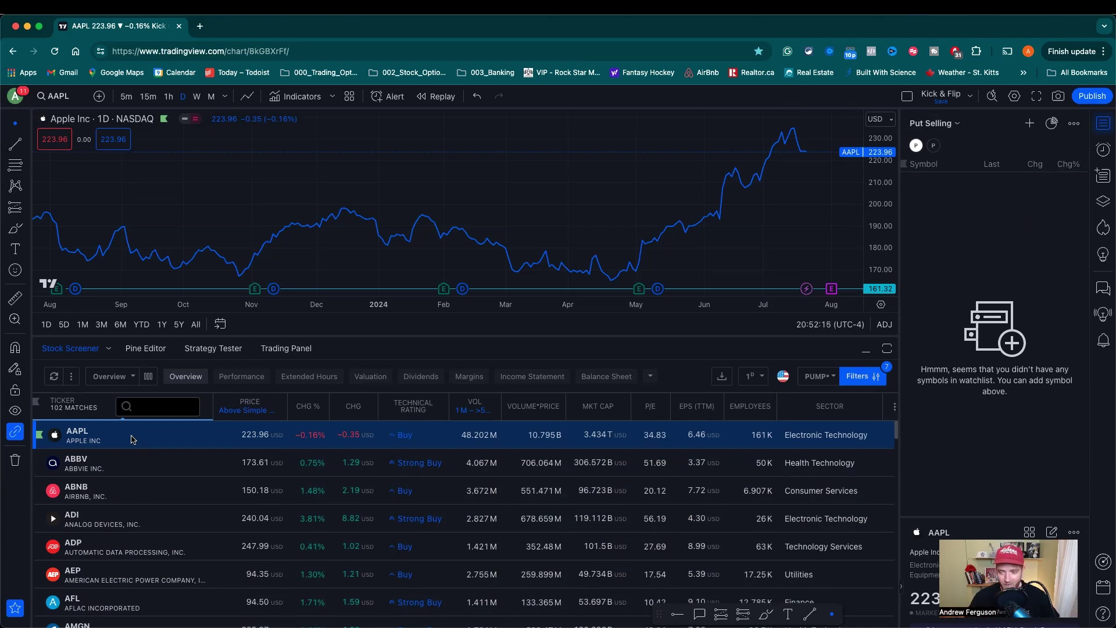
# Add all stocks in the screener results to the Put Selling watchlist
pyautogui.press('super+a')
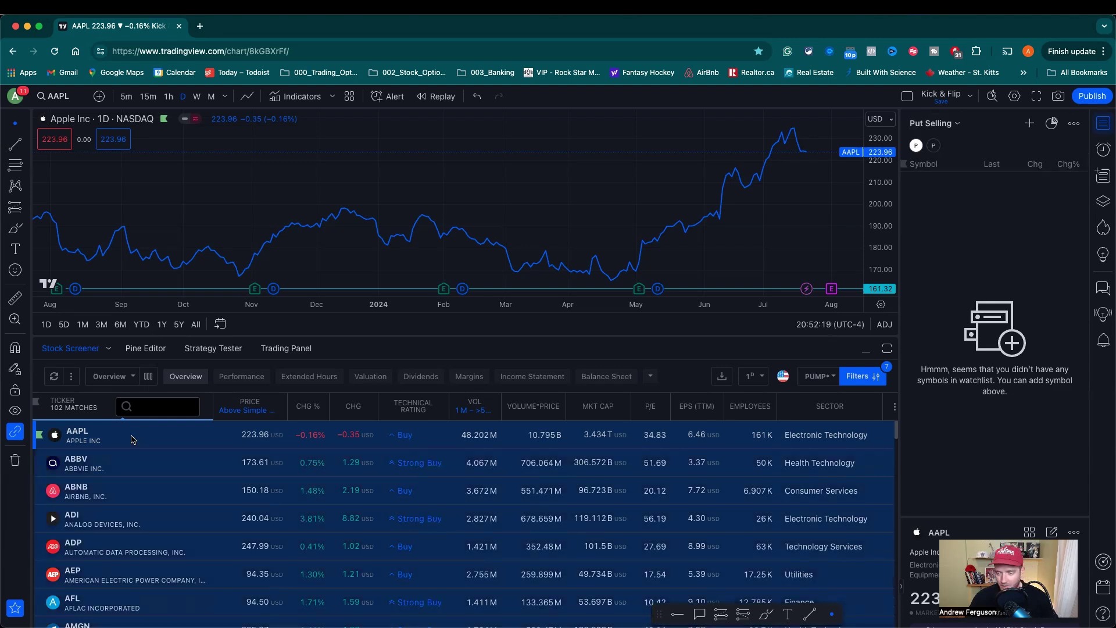
pyautogui.rightClick(135, 442)
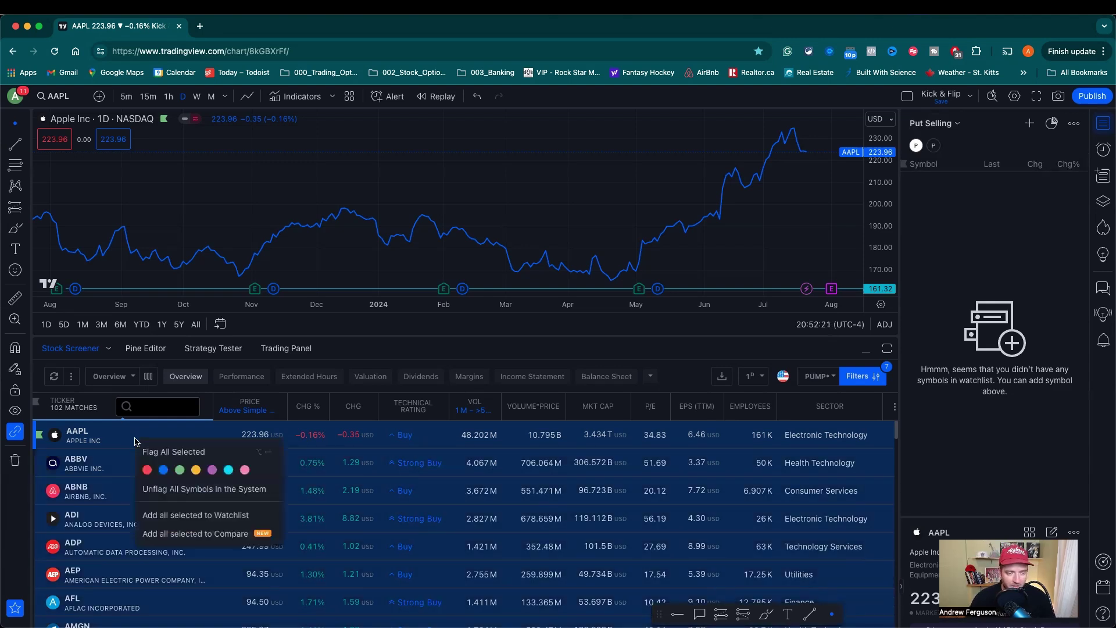
pyautogui.click(175, 516)
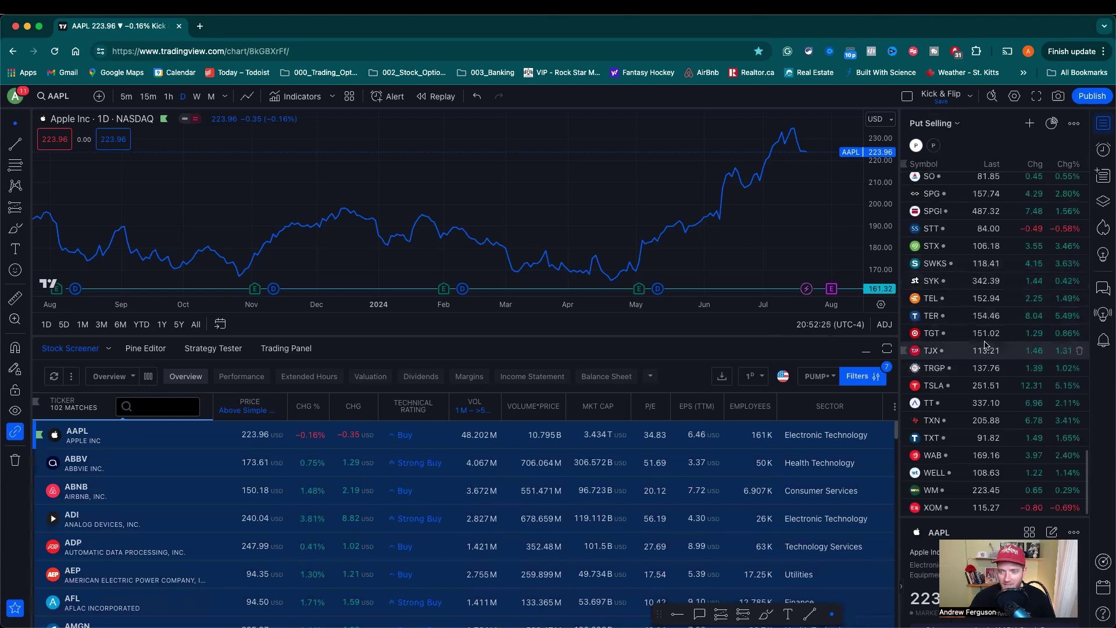
pyautogui.scroll(20, 987, 345)
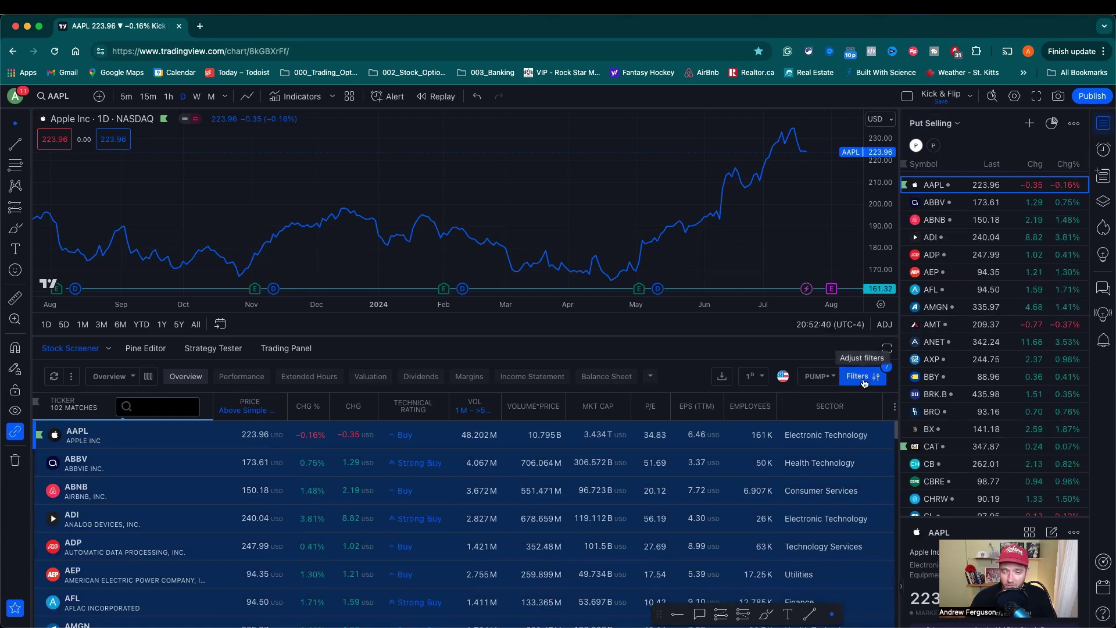
# Save the current screener setup as a new screen named Put Selling
pyautogui.click(836, 378)
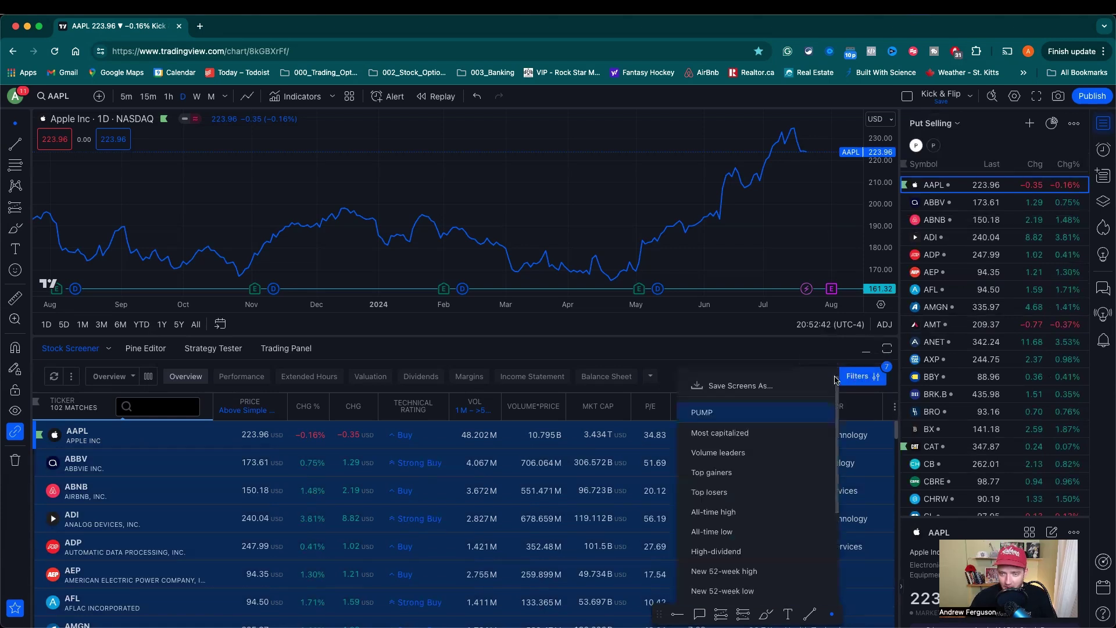
pyautogui.click(735, 387)
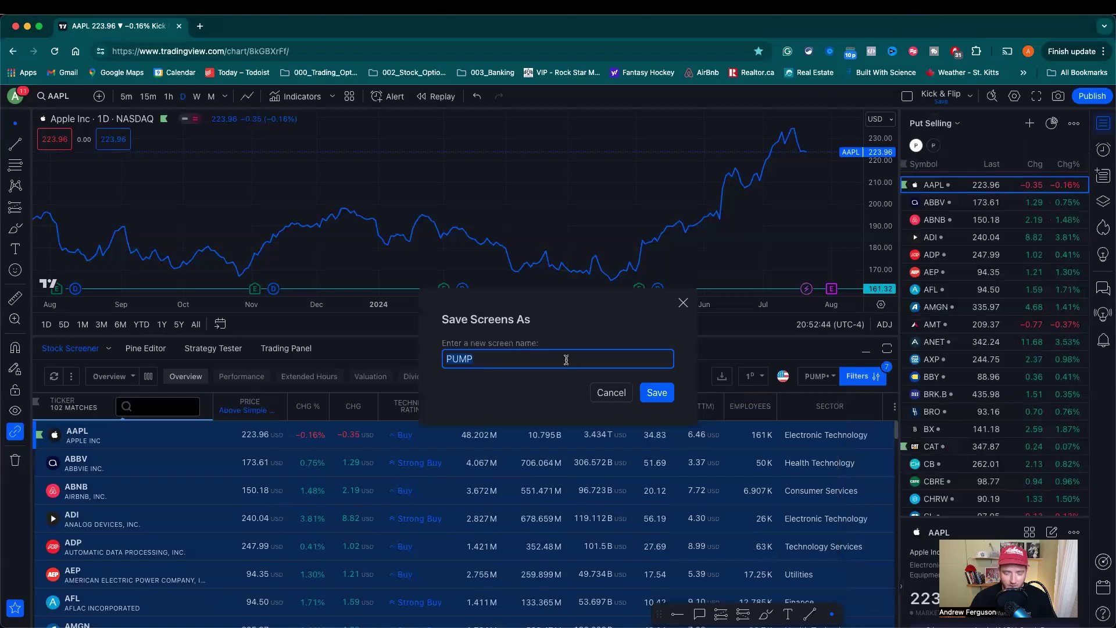
pyautogui.write('Put Selling')
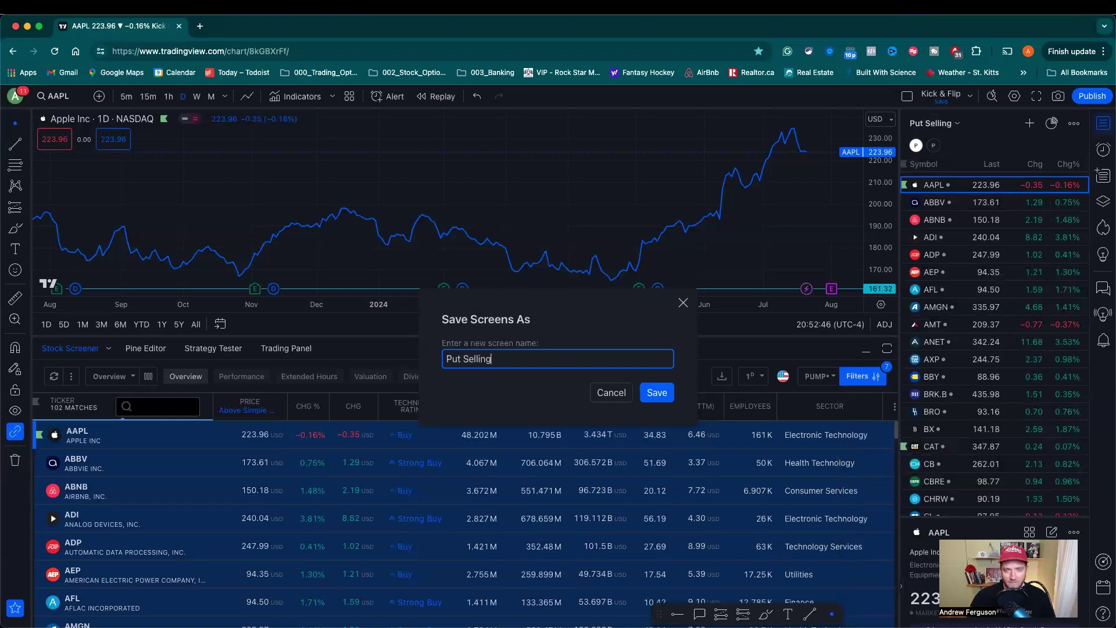
pyautogui.press('Return')
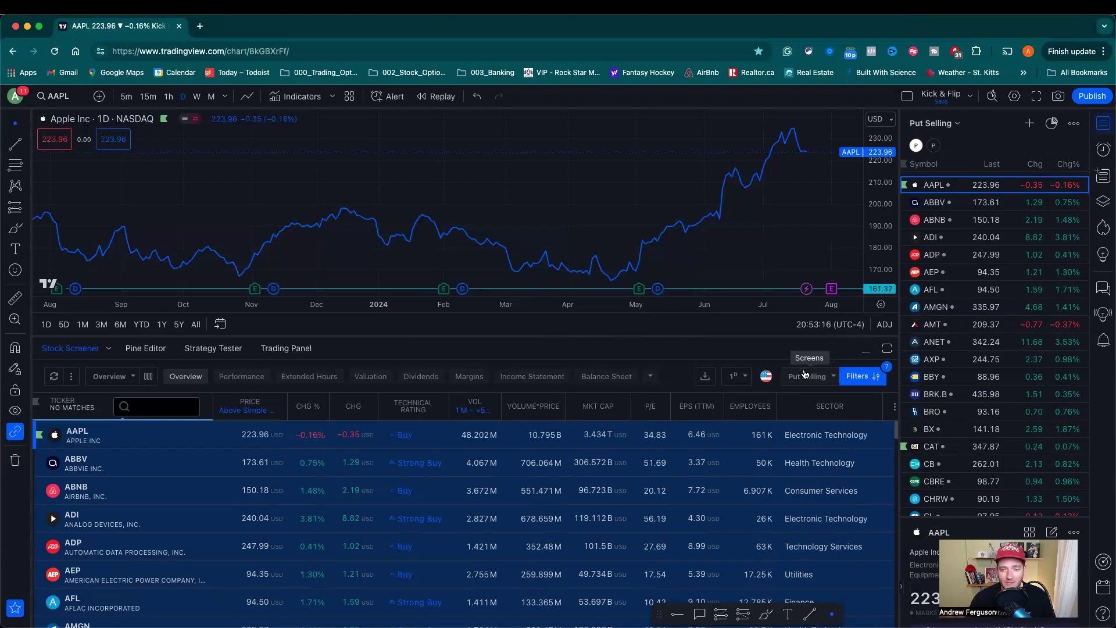
# Collapse the Stock Screener to enlarge the AAPL chart, and change the chart style to Candles
pyautogui.moveTo(590, 335)
pyautogui.mouseDown()
pyautogui.moveTo(589, 349)
pyautogui.moveTo(590, 314)
pyautogui.moveTo(599, 354)
pyautogui.moveTo(605, 347)
pyautogui.mouseUp()
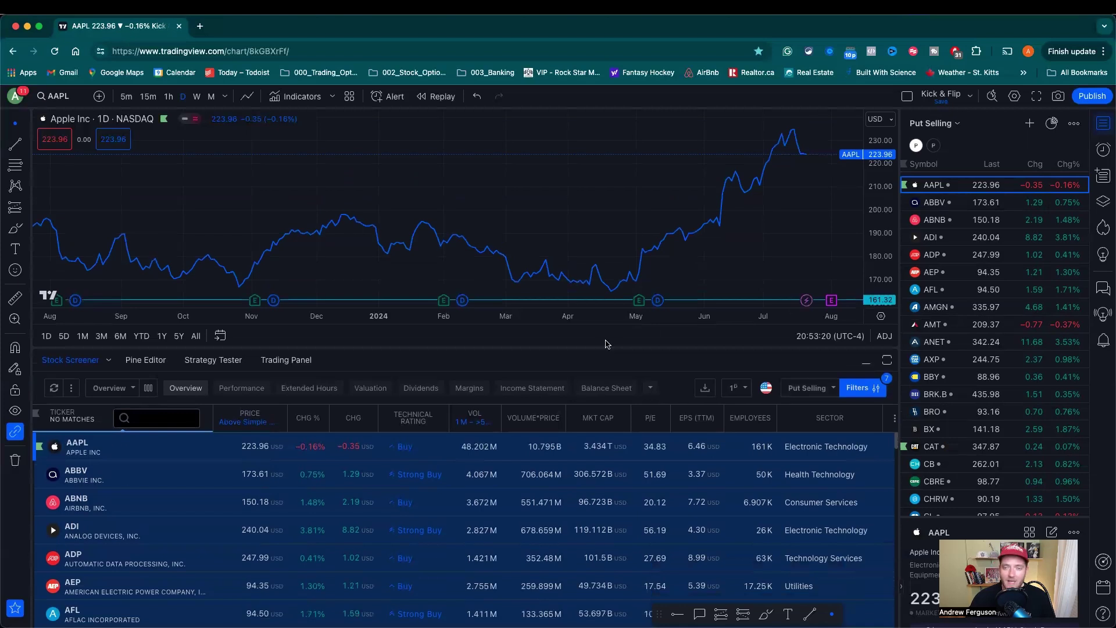
pyautogui.click(71, 363)
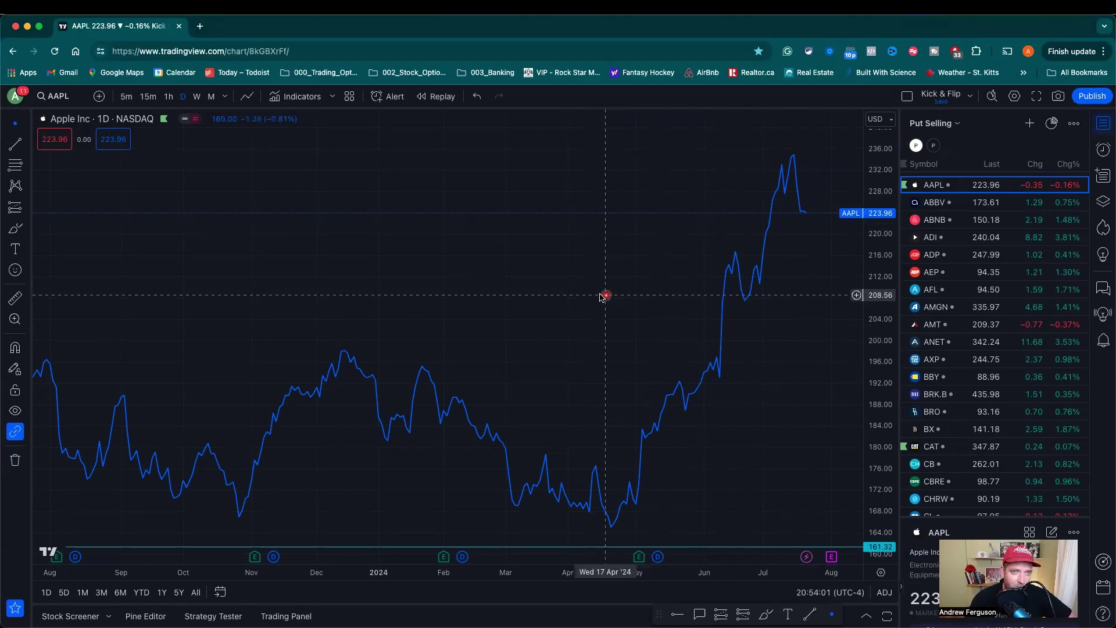
pyautogui.click(248, 100)
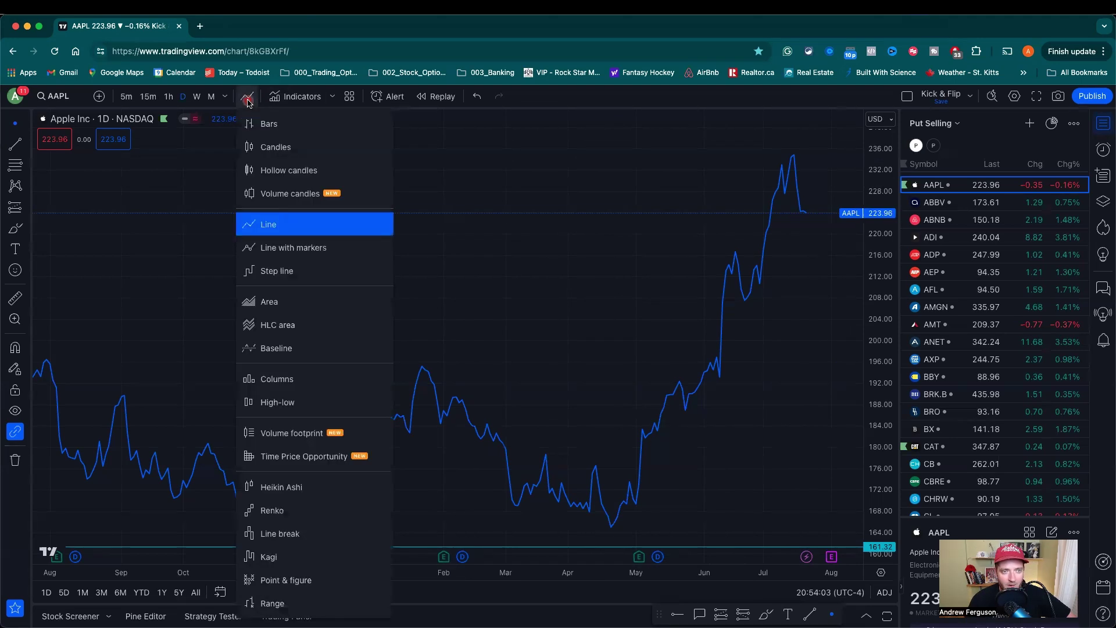
pyautogui.click(259, 149)
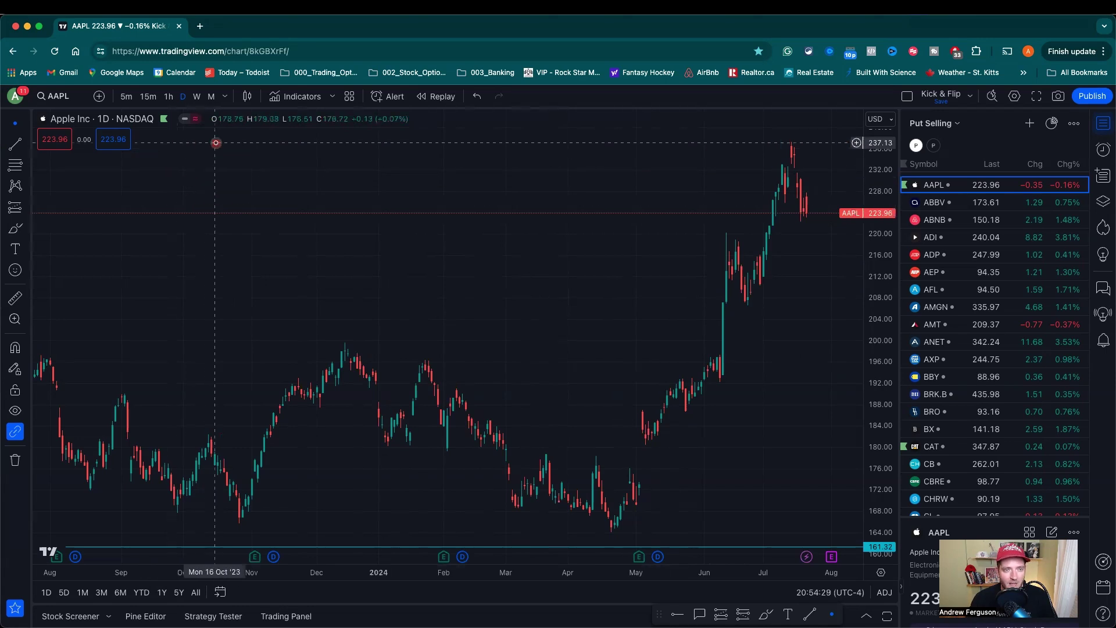
# Find the Volume indicator and add it to the AAPL chart
pyautogui.click(291, 101)
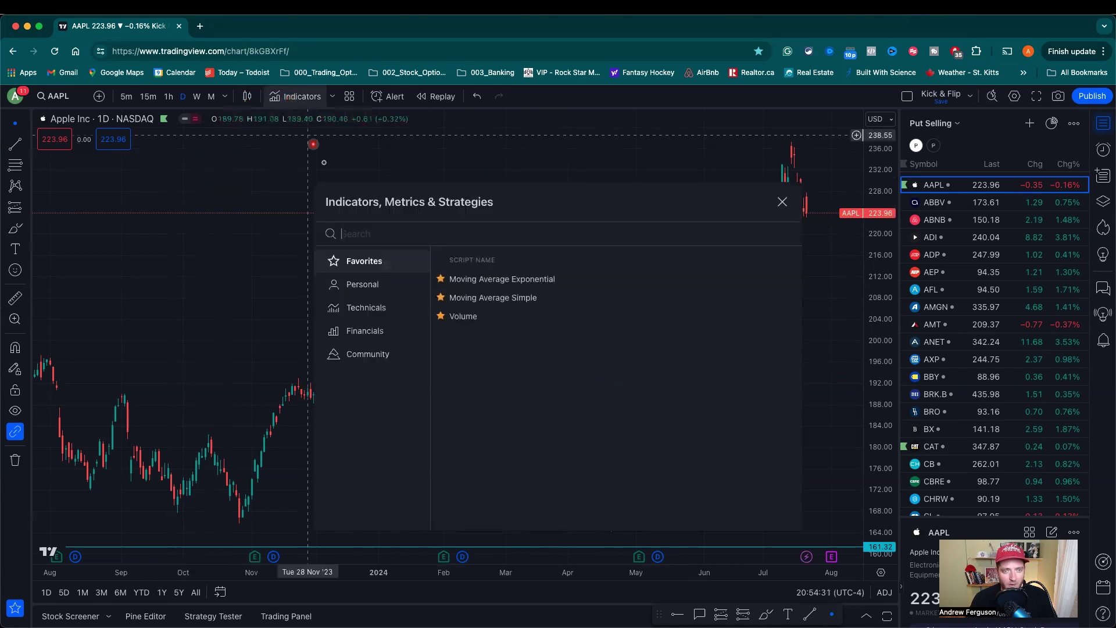
pyautogui.write('volu')
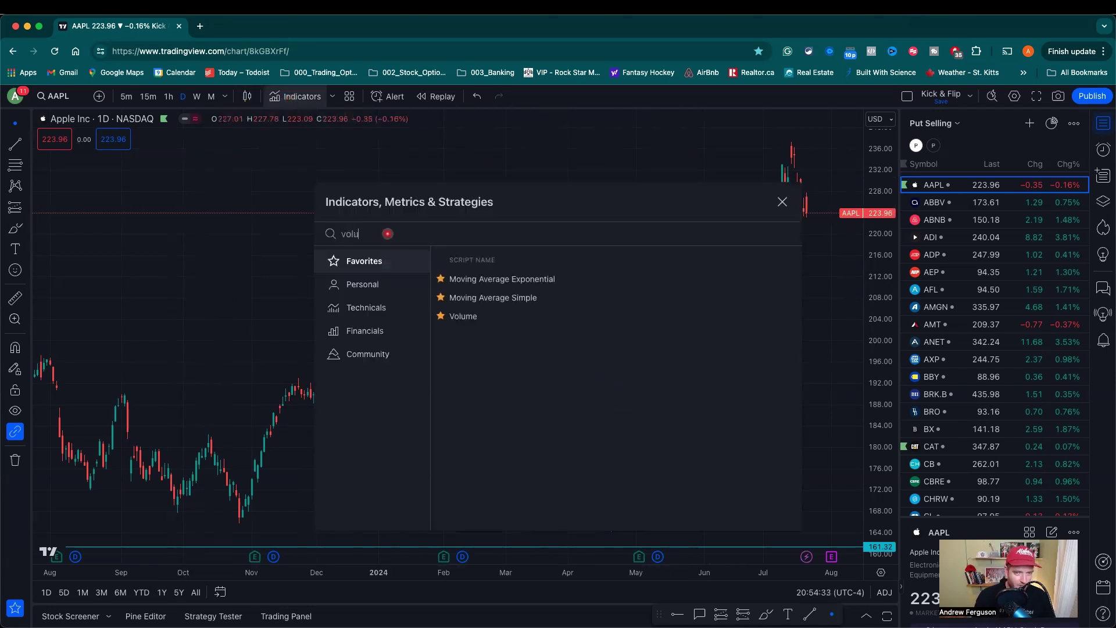
pyautogui.write('me')
pyautogui.click(463, 279)
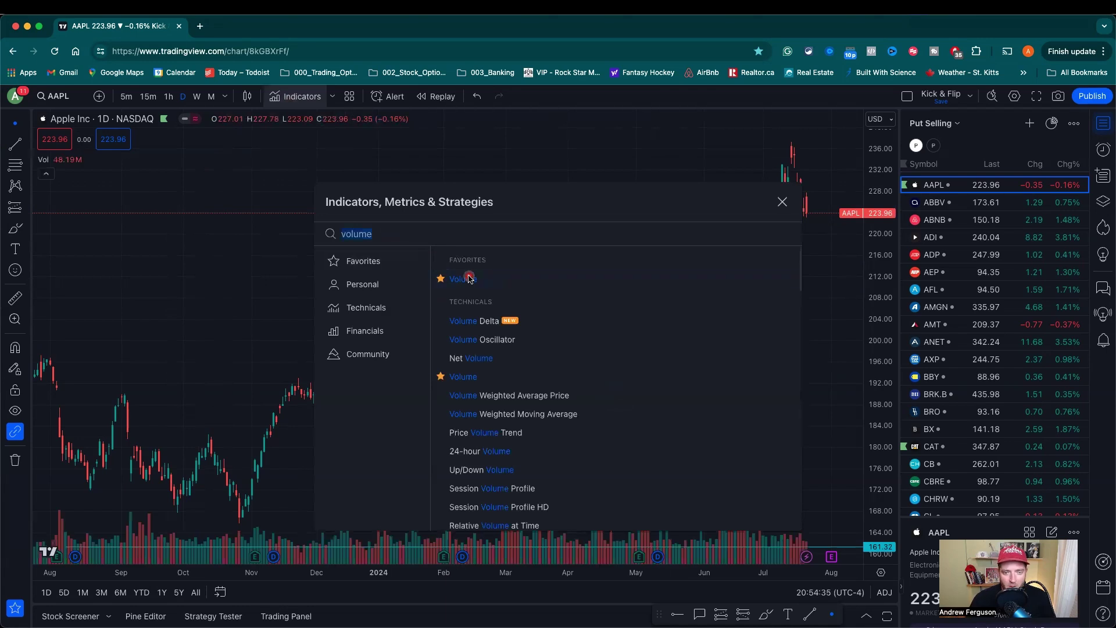
pyautogui.click(781, 202)
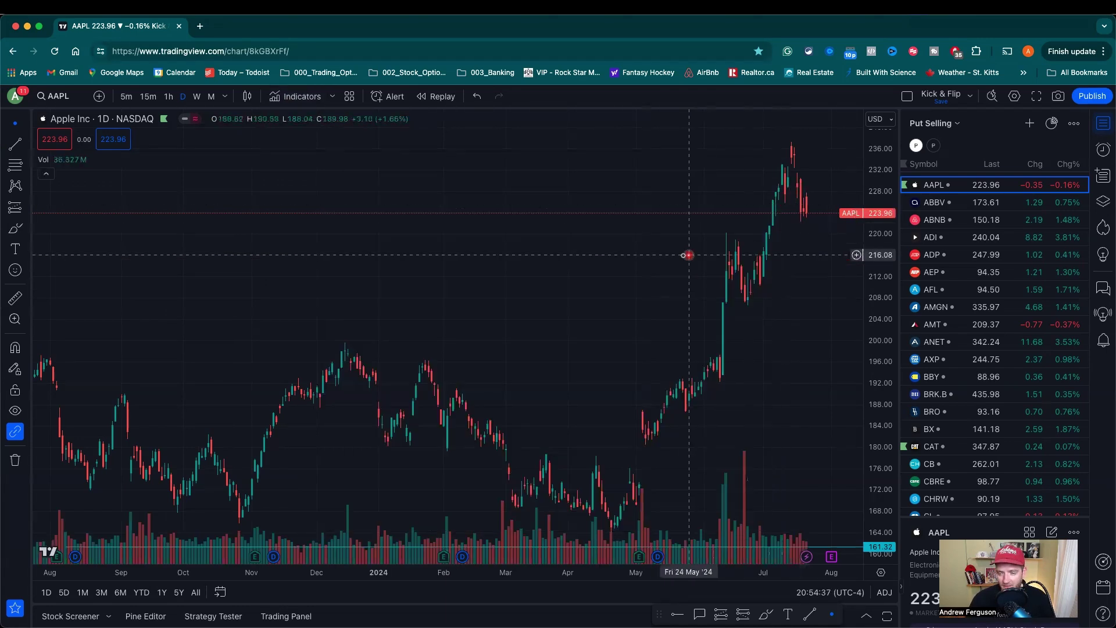
# Add two Moving Average Simple indicators to the AAPL chart
pyautogui.hscroll(-2, 606, 287)
pyautogui.moveTo(609, 279); pyautogui.dragTo(536, 327)
pyautogui.click(296, 97)
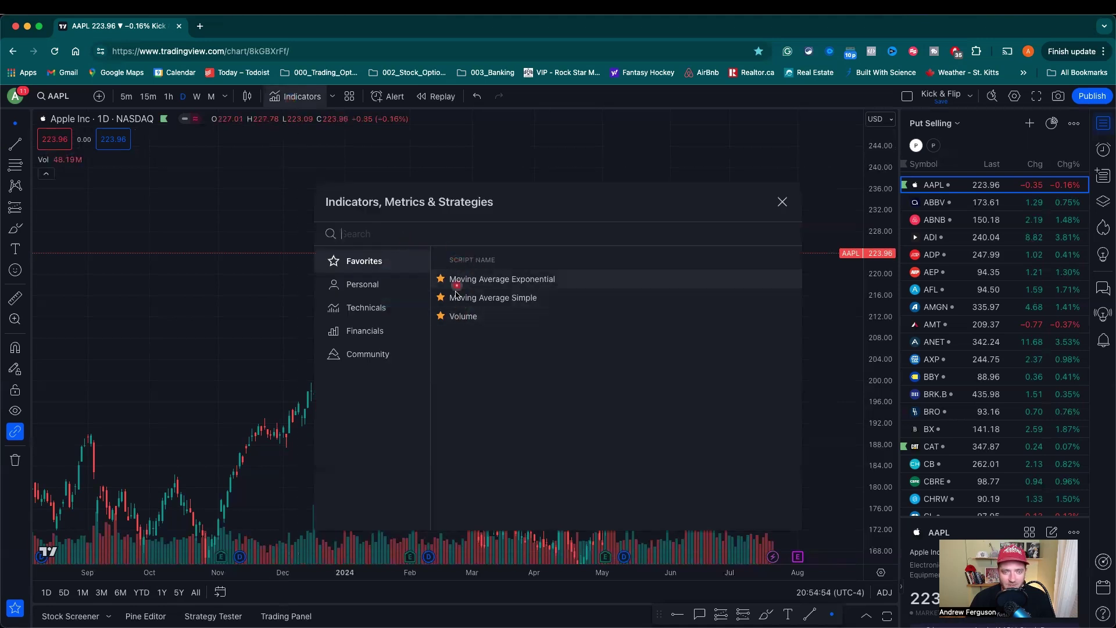
pyautogui.write('moving')
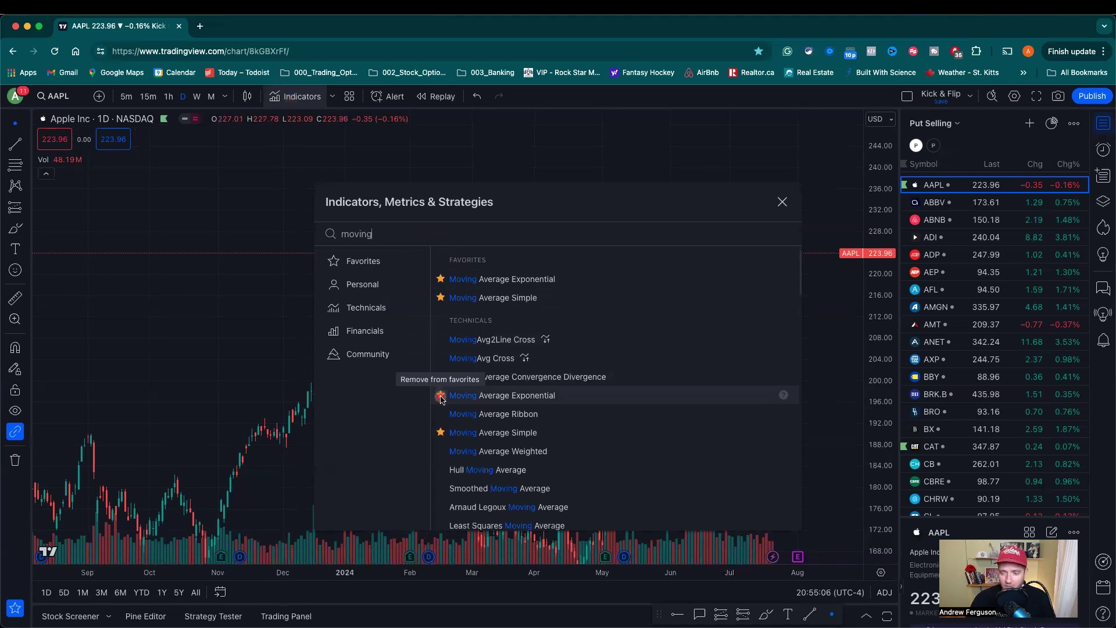
pyautogui.click(496, 302)
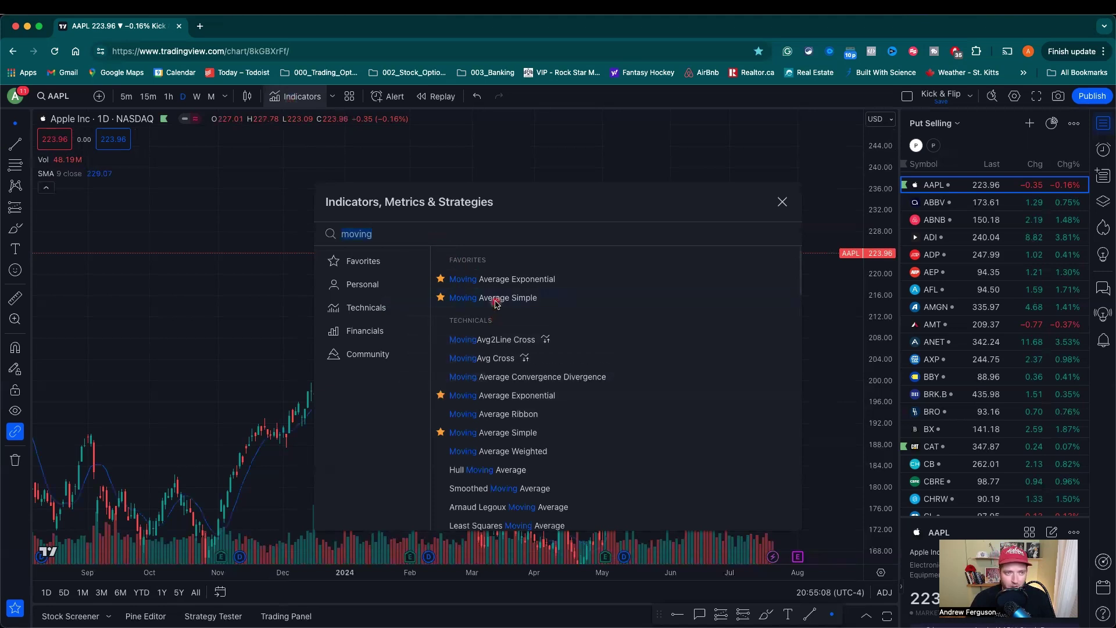
pyautogui.click(496, 302)
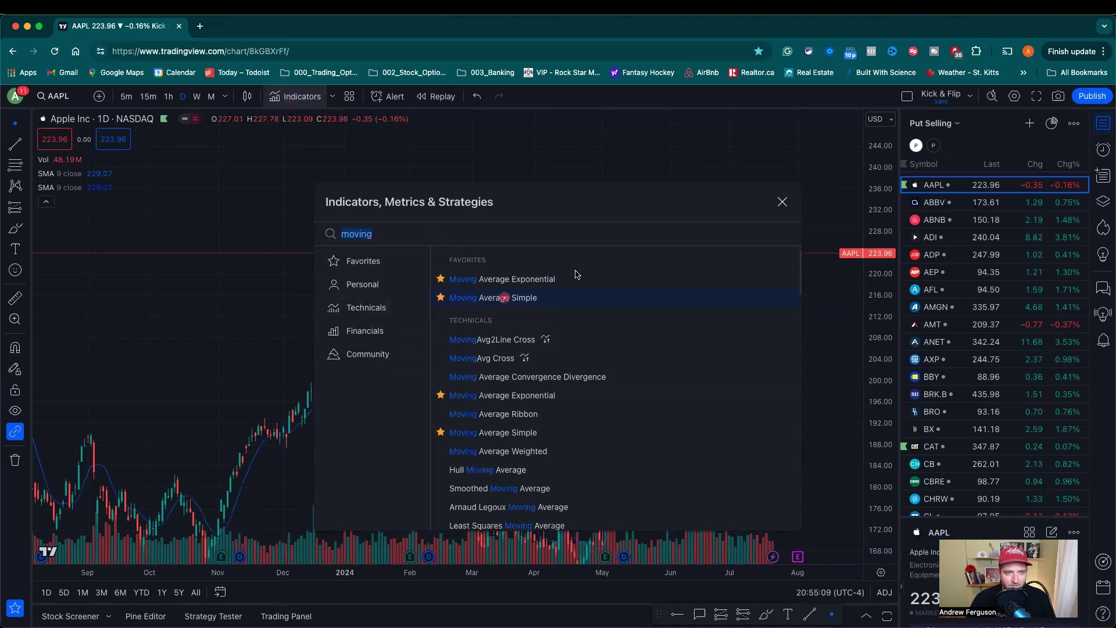
pyautogui.click(789, 208)
# Set the length of the first simple moving average to 50
pyautogui.click(70, 174)
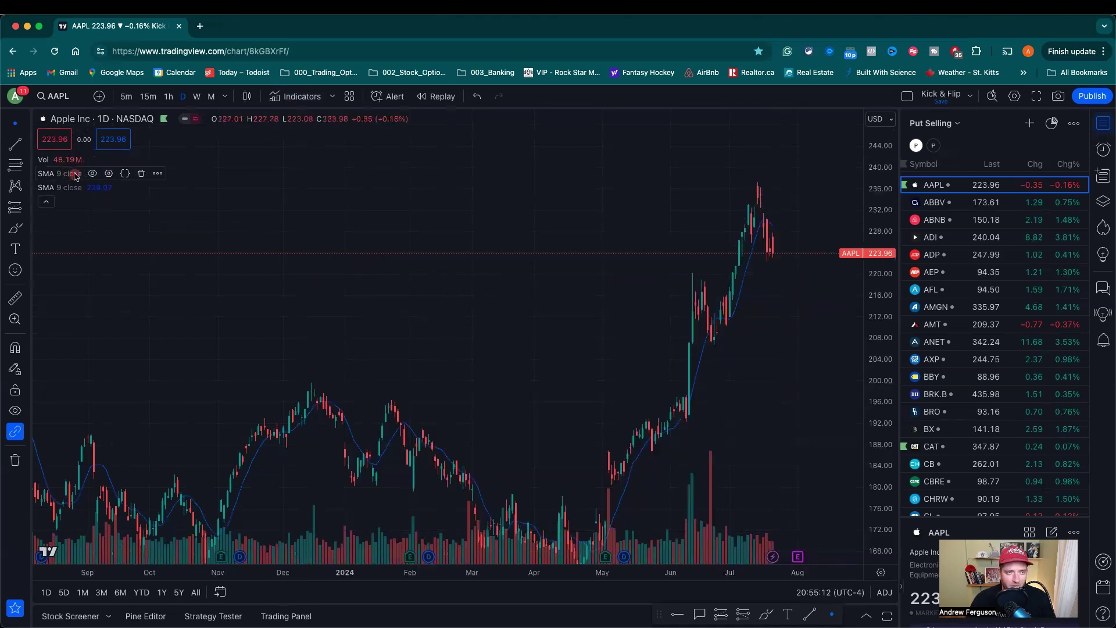
pyautogui.click(109, 174)
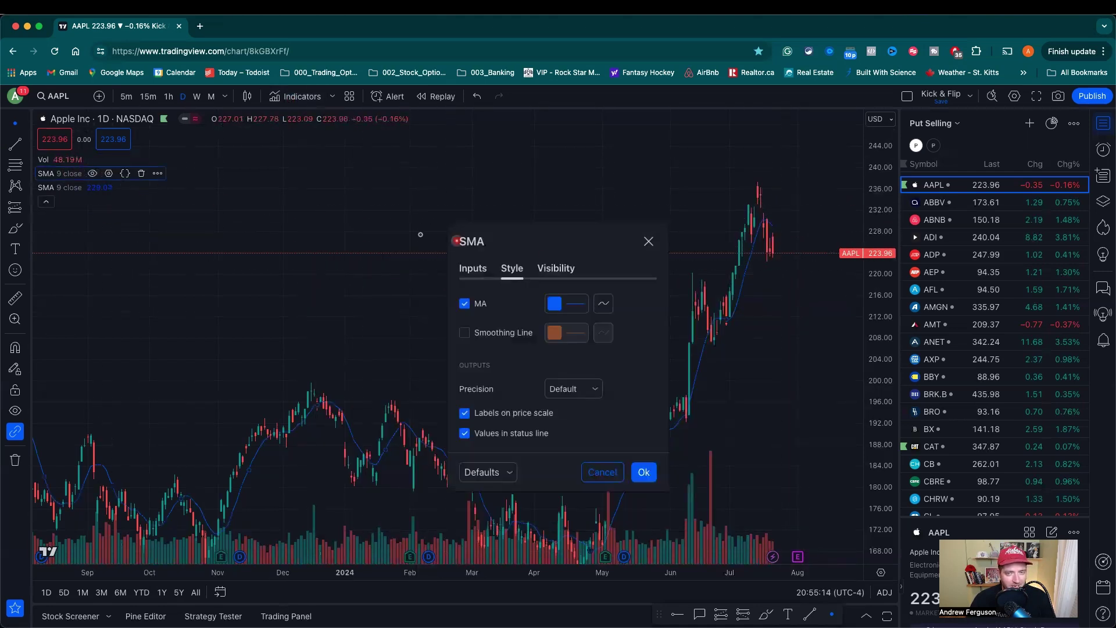
pyautogui.click(473, 268)
pyautogui.click(514, 303)
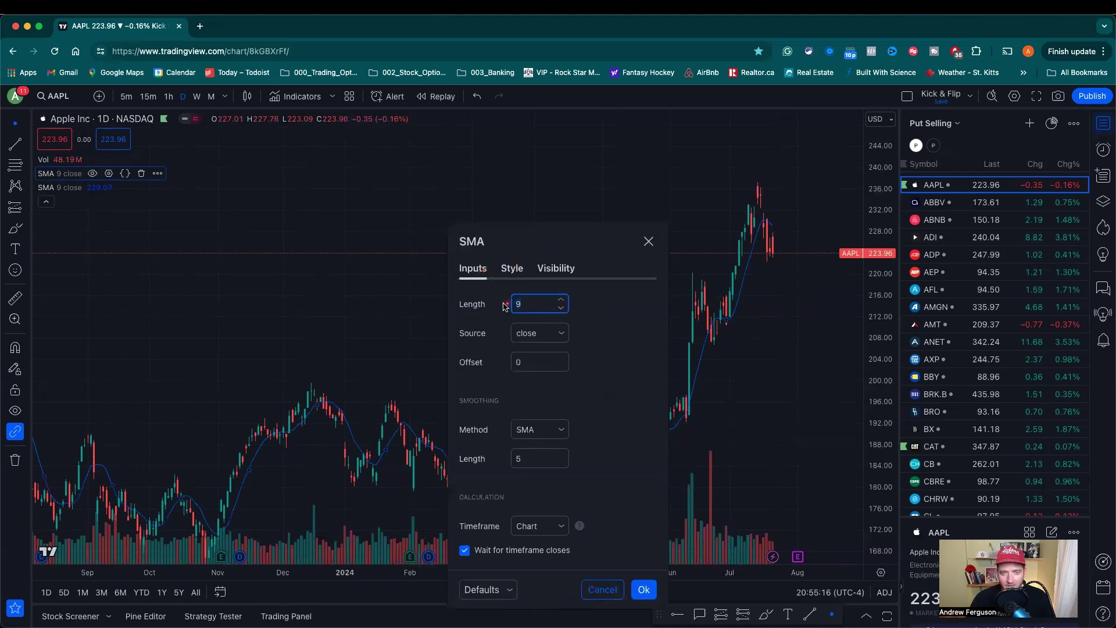
pyautogui.press('BackSpace')
pyautogui.write('50')
# Color the 50-period moving average line yellow and close its settings
pyautogui.click(512, 270)
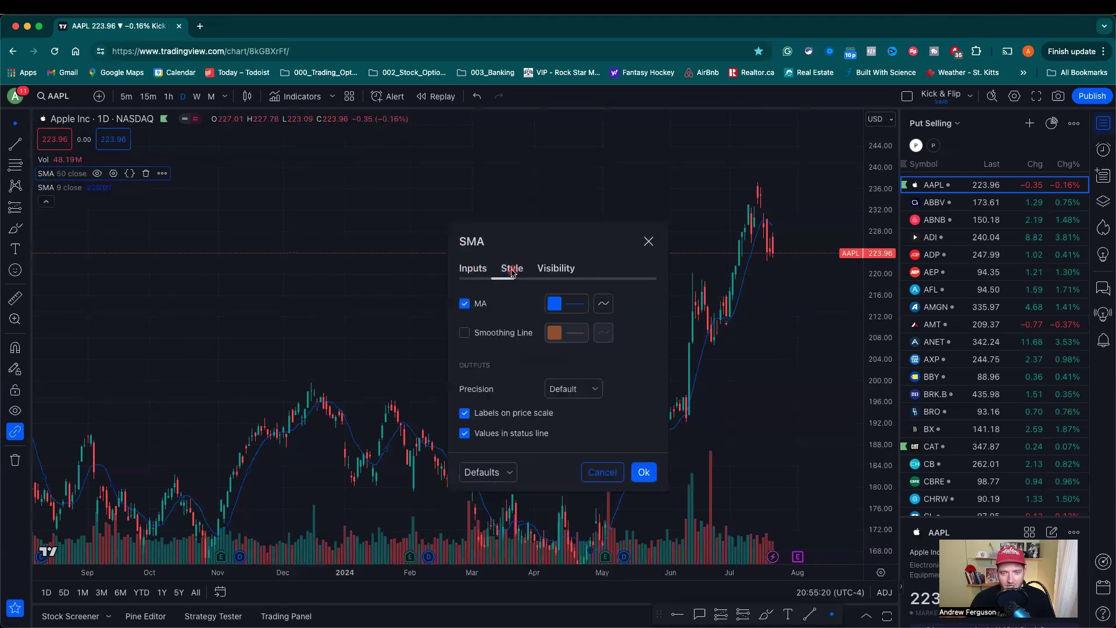
pyautogui.click(560, 303)
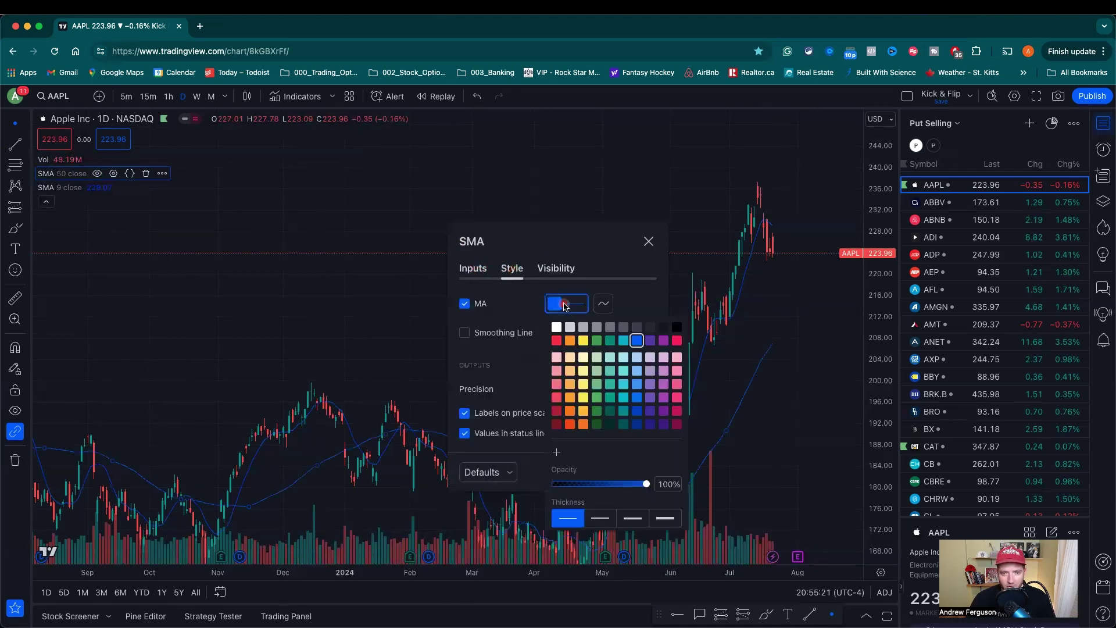
pyautogui.click(583, 342)
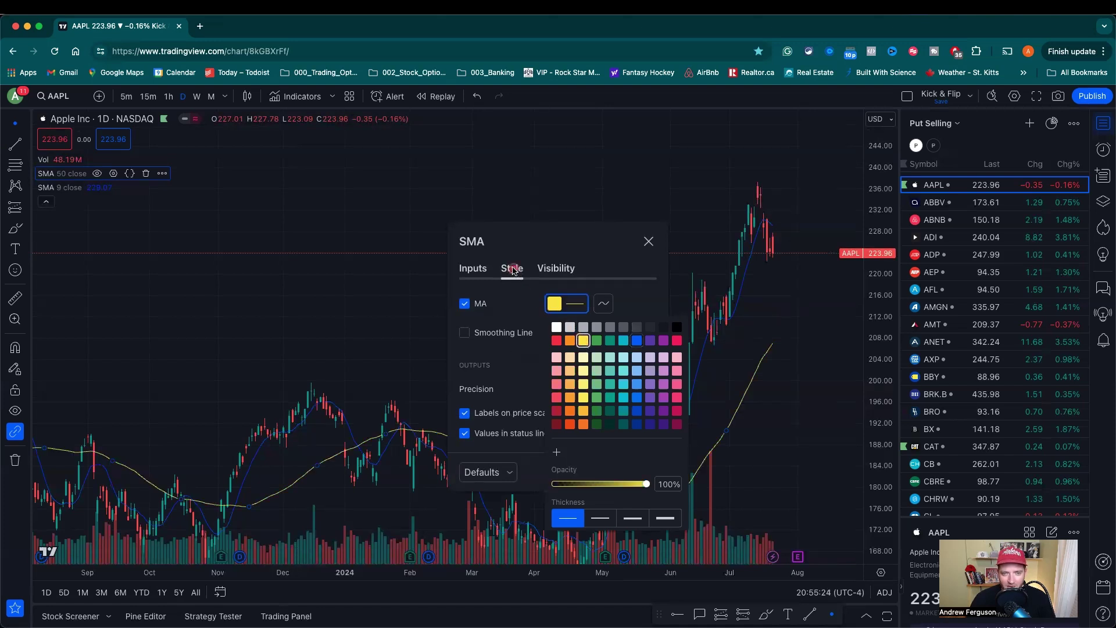
pyautogui.click(559, 303)
pyautogui.click(560, 304)
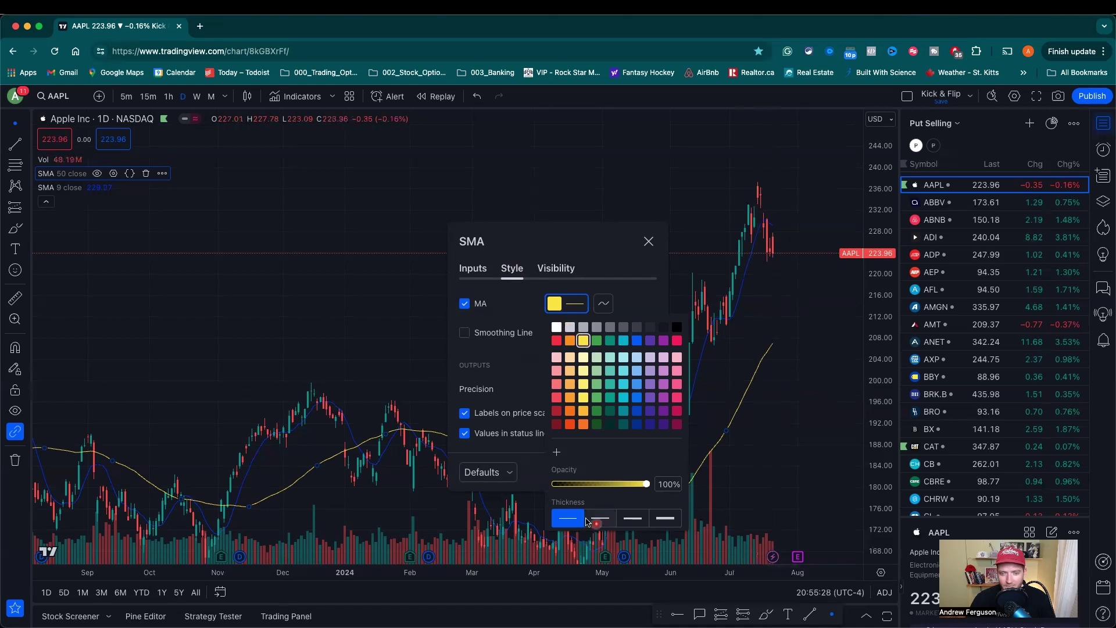
pyautogui.click(650, 243)
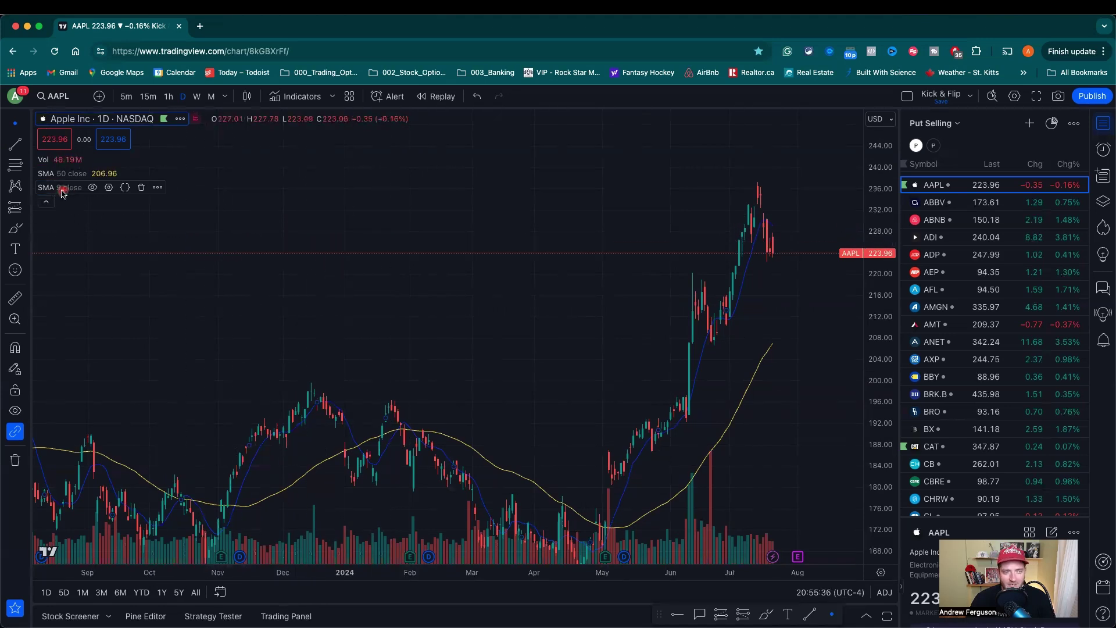
# Color the second simple moving average line red and set its length to 200
pyautogui.click(109, 188)
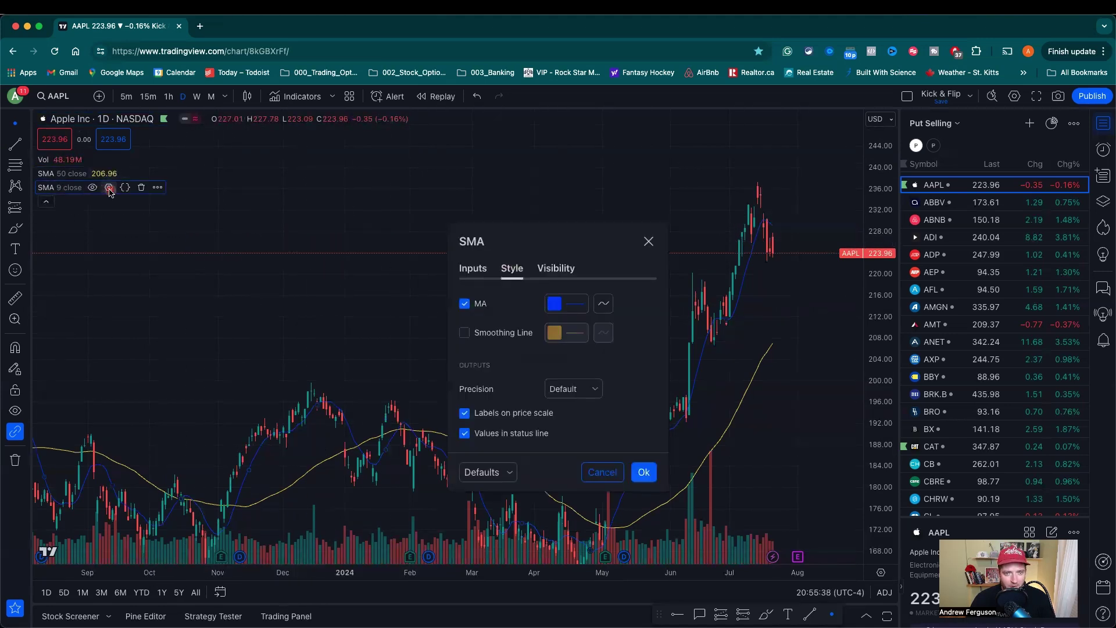
pyautogui.click(554, 303)
pyautogui.click(557, 341)
pyautogui.click(472, 268)
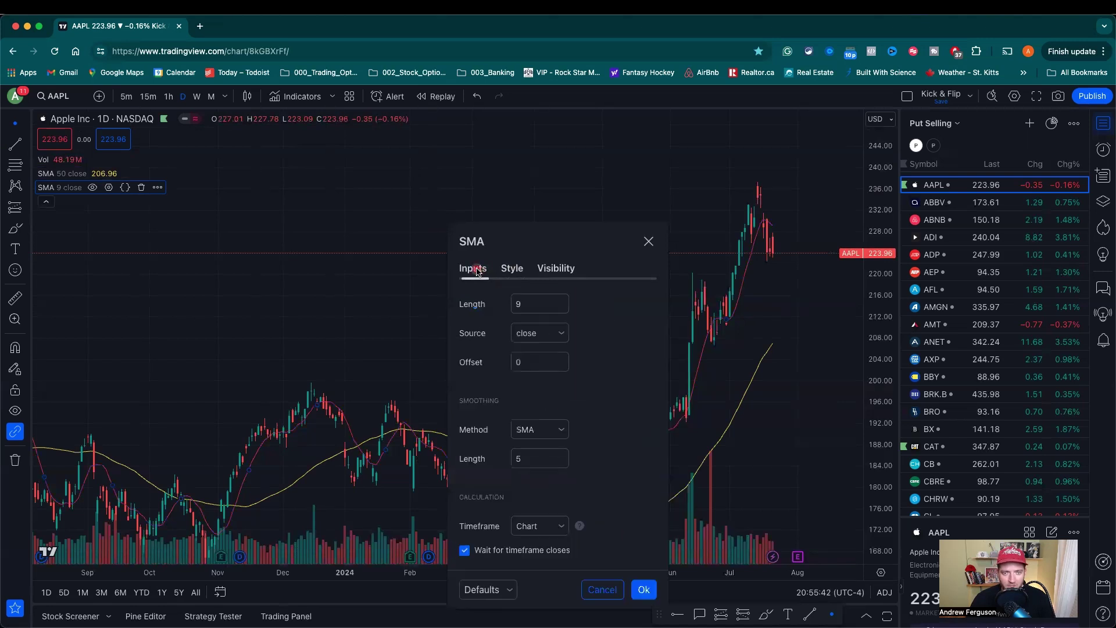
pyautogui.click(520, 303)
pyautogui.write('200')
pyautogui.click(644, 590)
pyautogui.moveTo(796, 330)
pyautogui.mouseDown()
pyautogui.moveTo(796, 262)
pyautogui.moveTo(774, 314)
pyautogui.moveTo(803, 326)
pyautogui.mouseUp()
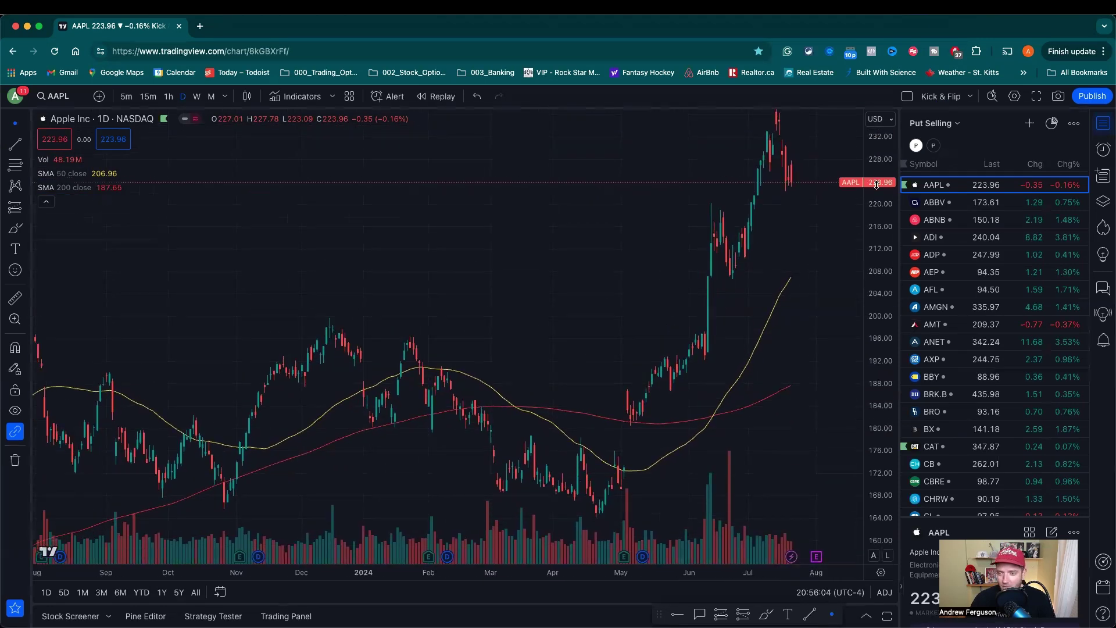
# Add the Bollinger Bands indicator to the AAPL chart
pyautogui.moveTo(877, 184); pyautogui.dragTo(878, 207)
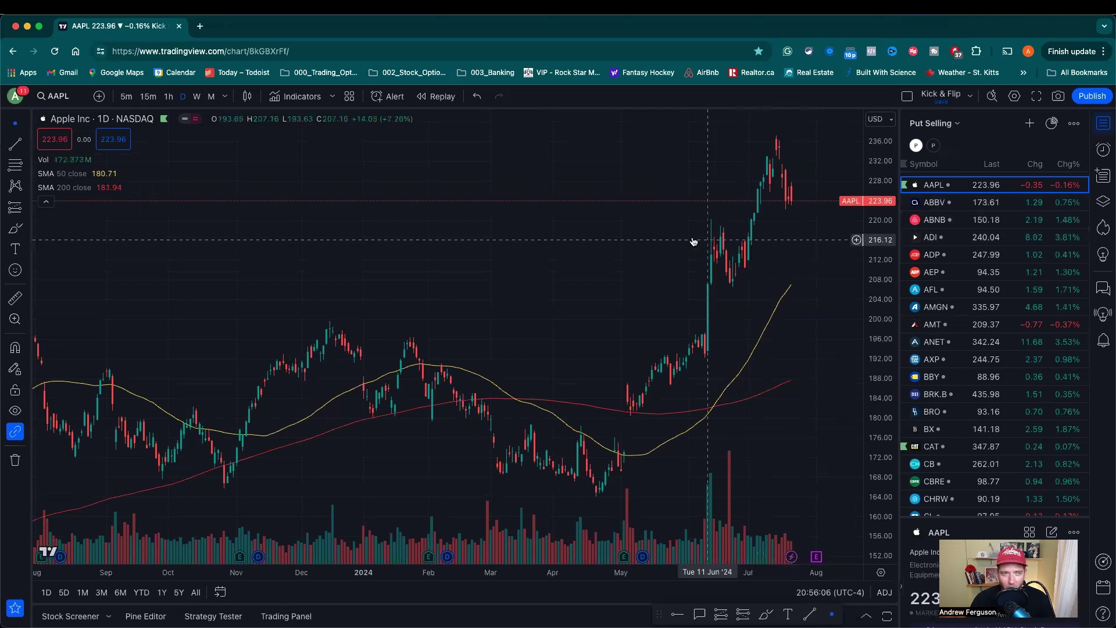
pyautogui.click(294, 99)
pyautogui.write('bollinger')
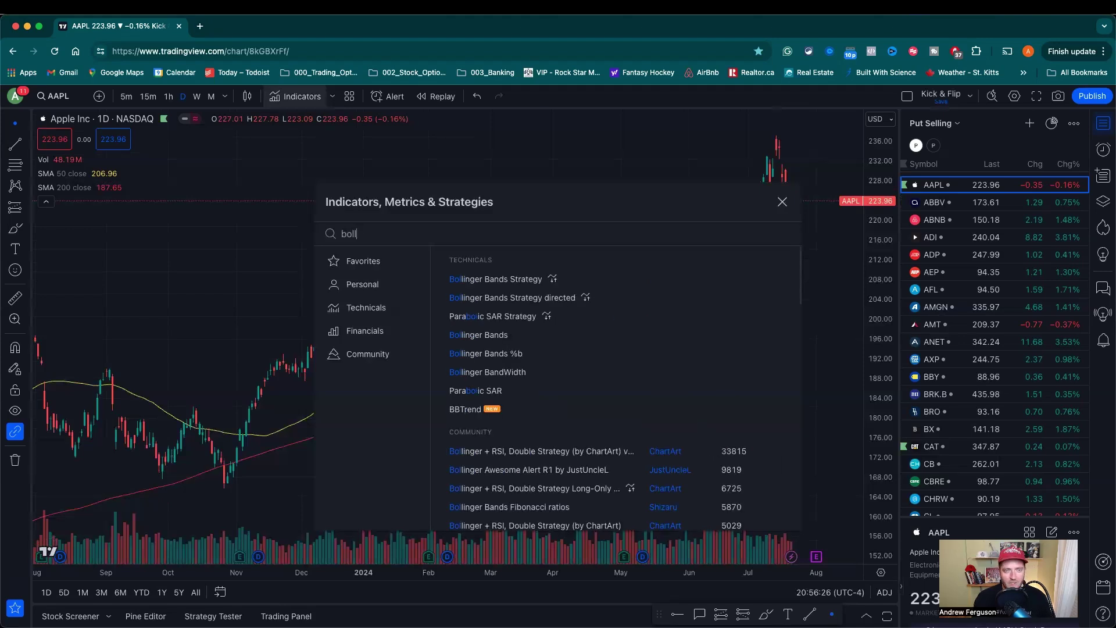
pyautogui.click(476, 316)
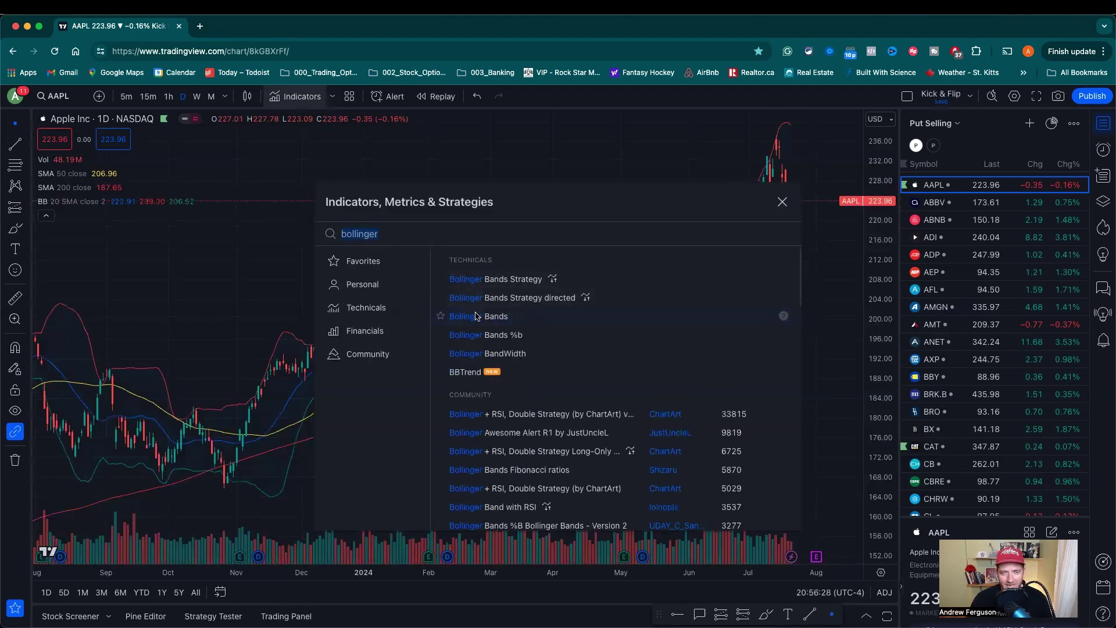
pyautogui.click(784, 204)
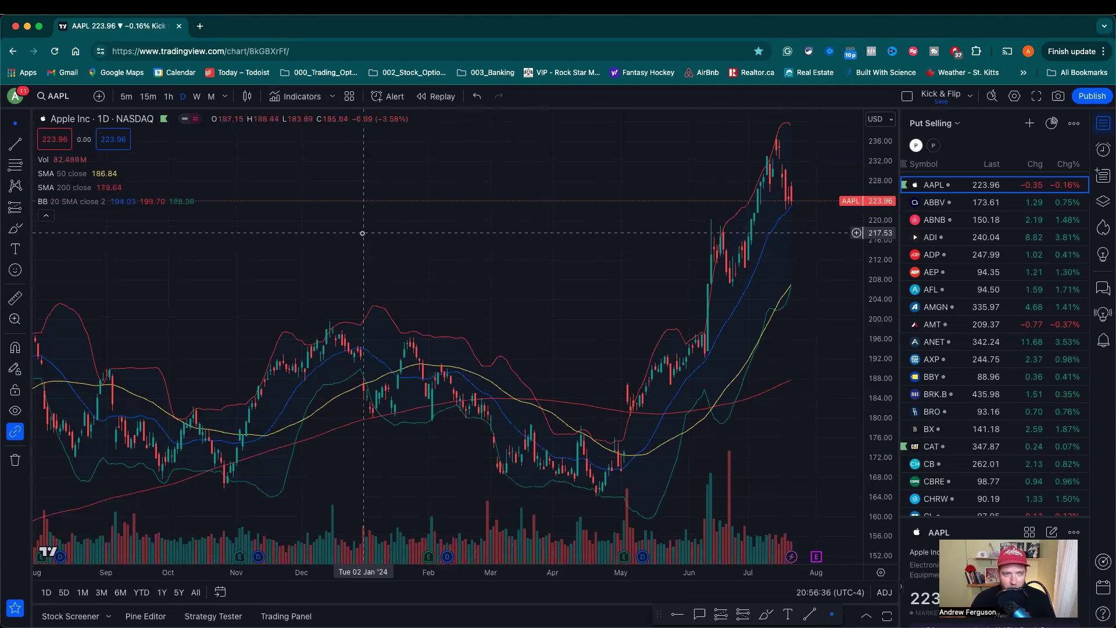
# Hide the Bollinger Bands basis line and color the upper and lower bands cyan
pyautogui.scroll(1, 518, 256)
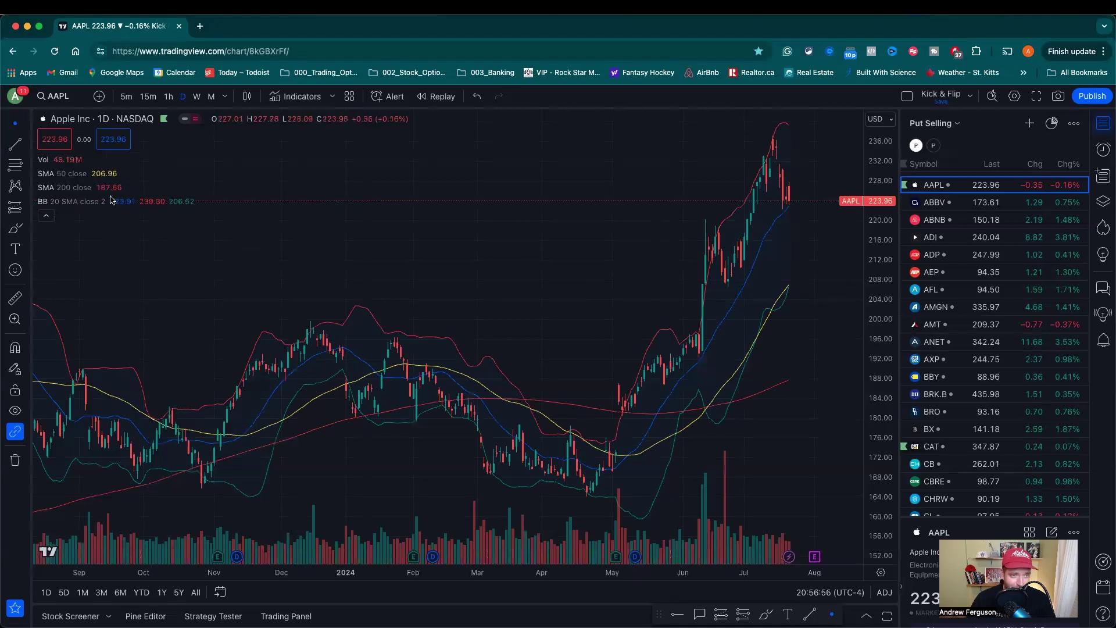
pyautogui.click(134, 202)
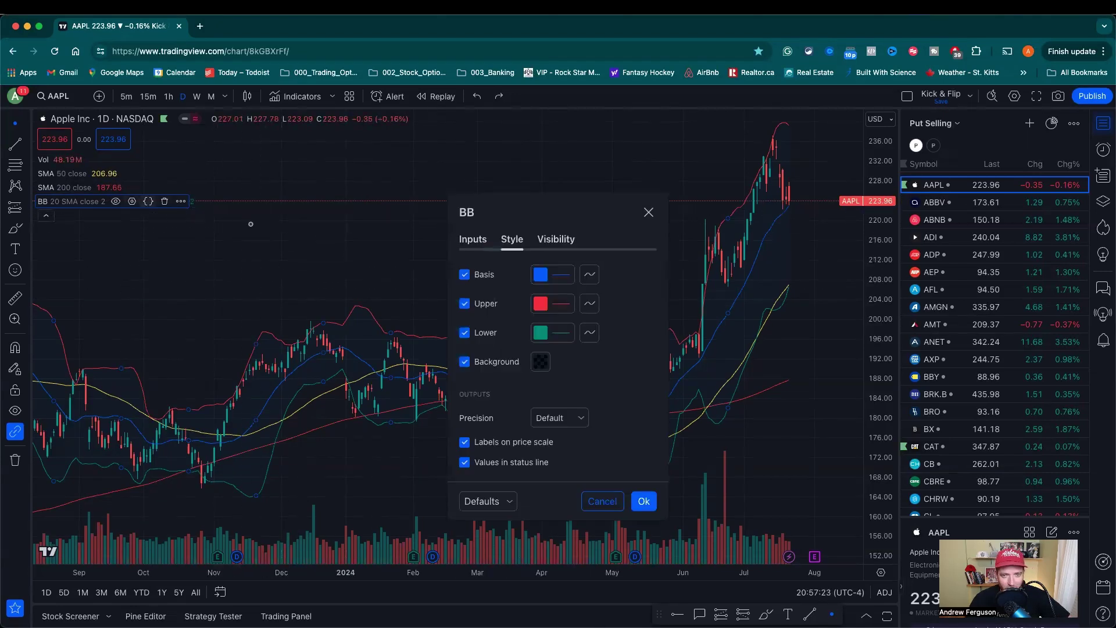
pyautogui.click(465, 275)
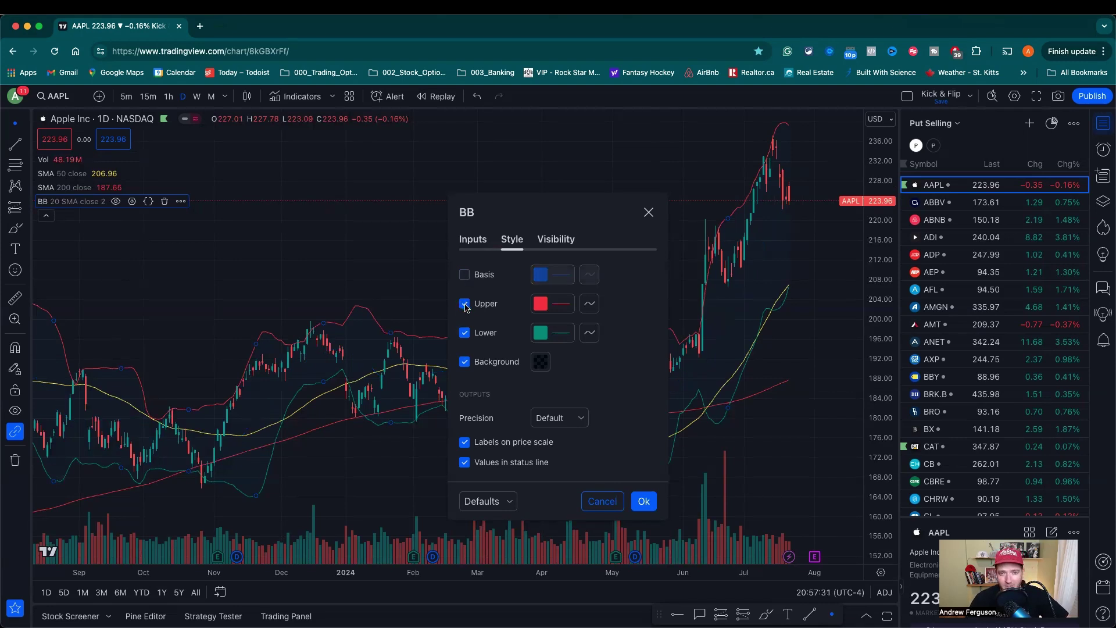
pyautogui.click(550, 306)
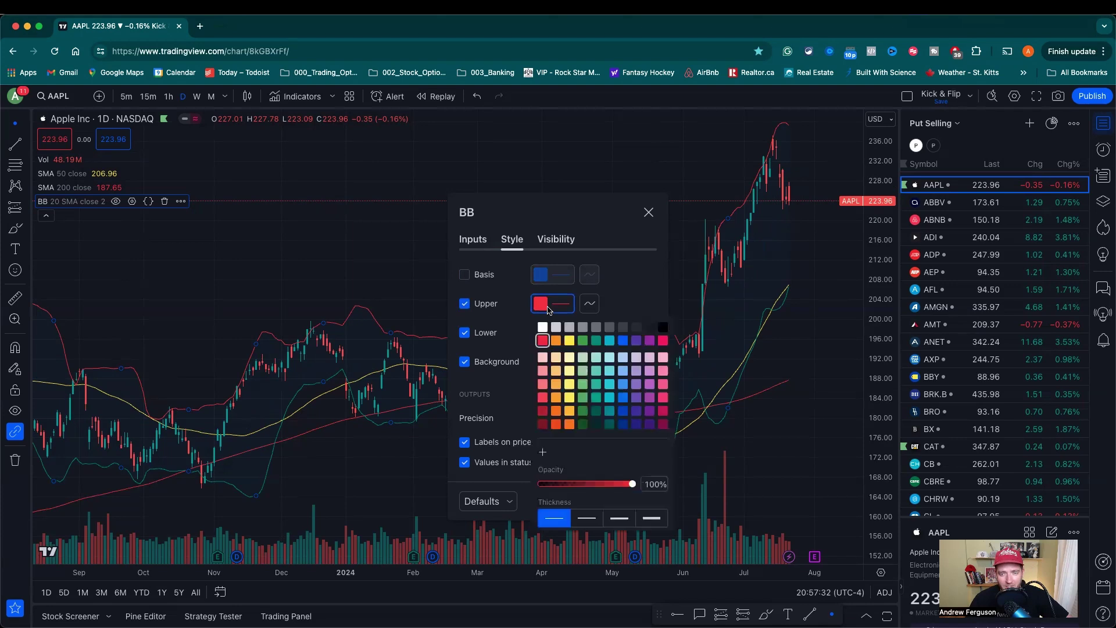
pyautogui.click(608, 340)
pyautogui.click(558, 332)
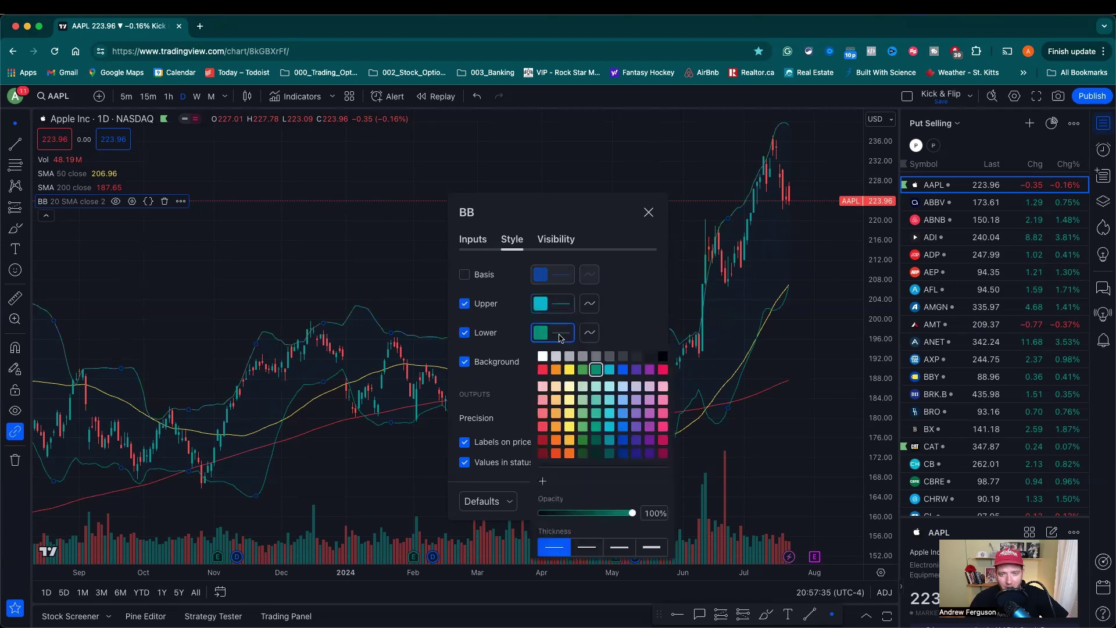
pyautogui.click(610, 370)
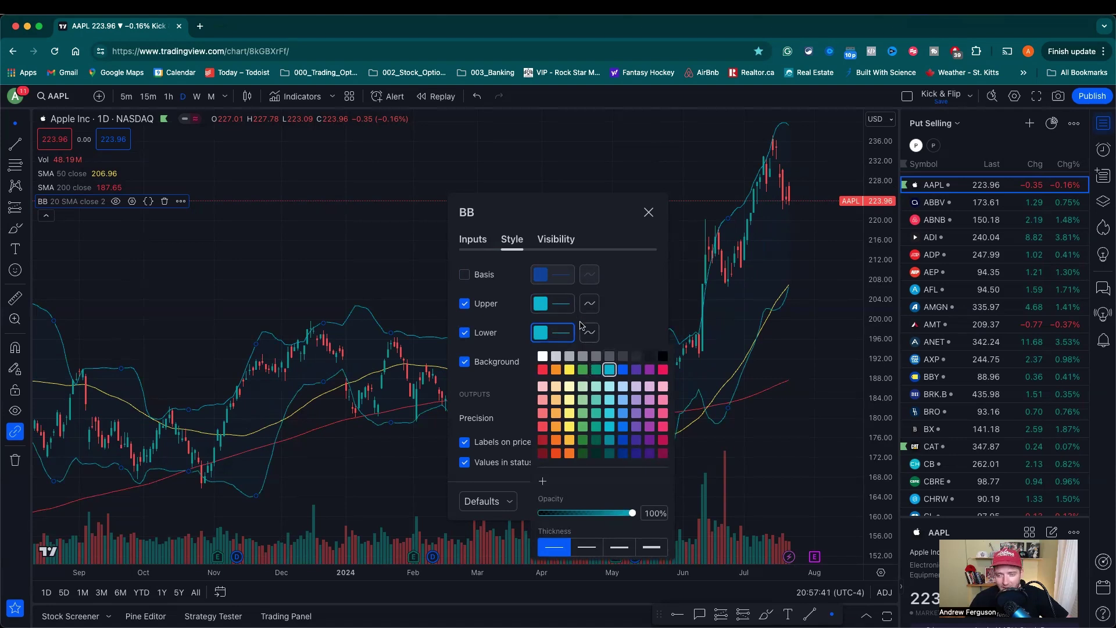
pyautogui.click(649, 213)
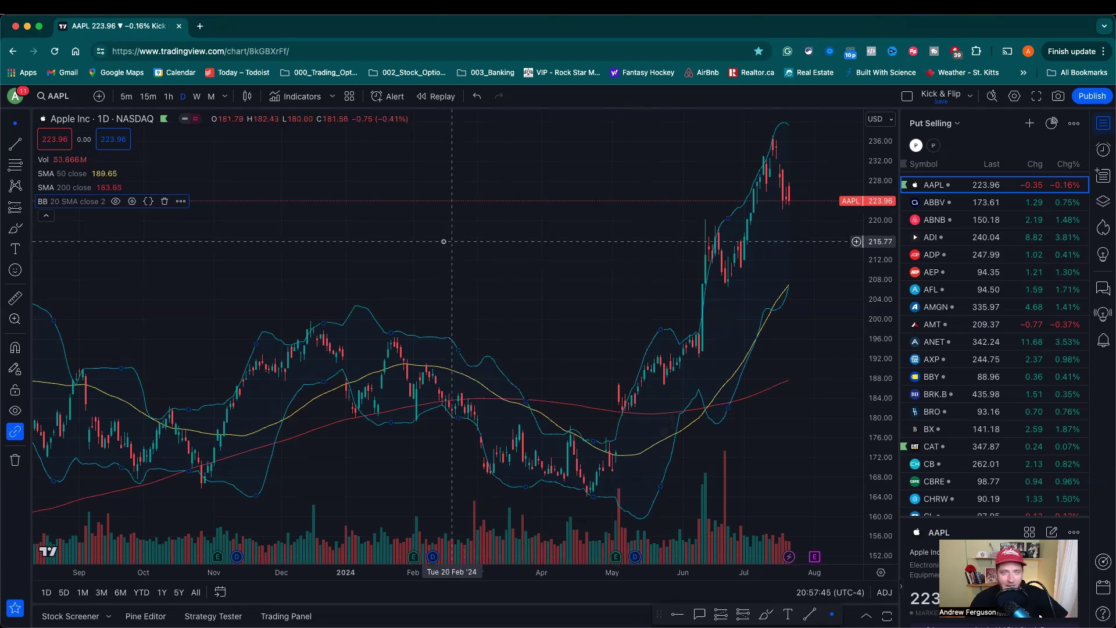
# Add the Relative Strength Index indicator to the AAPL chart
pyautogui.click(300, 98)
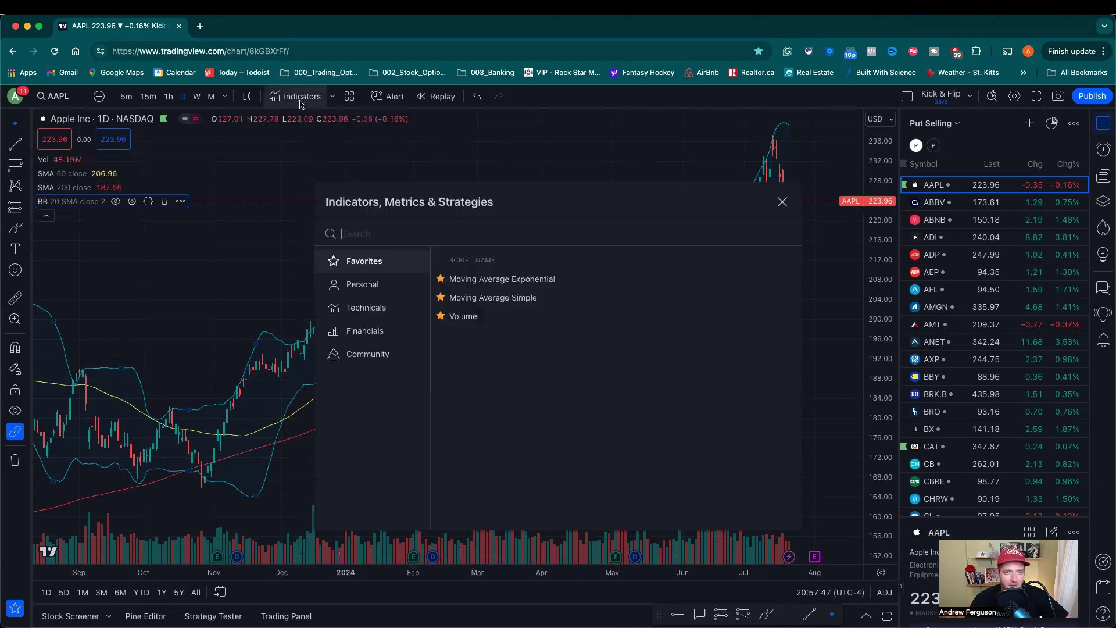
pyautogui.write('relative')
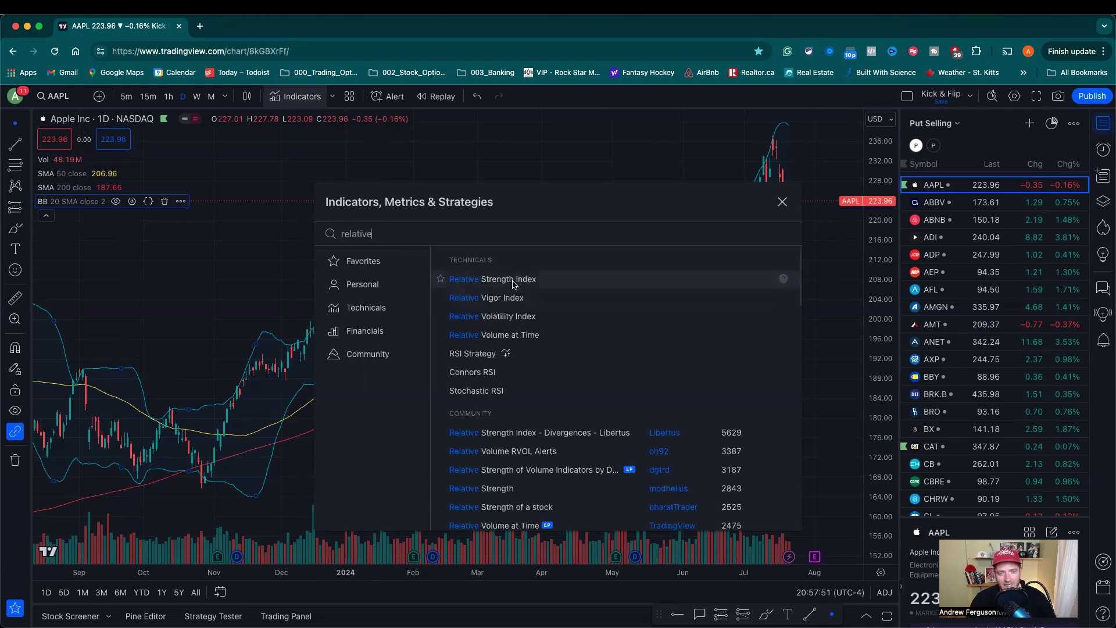
pyautogui.click(514, 279)
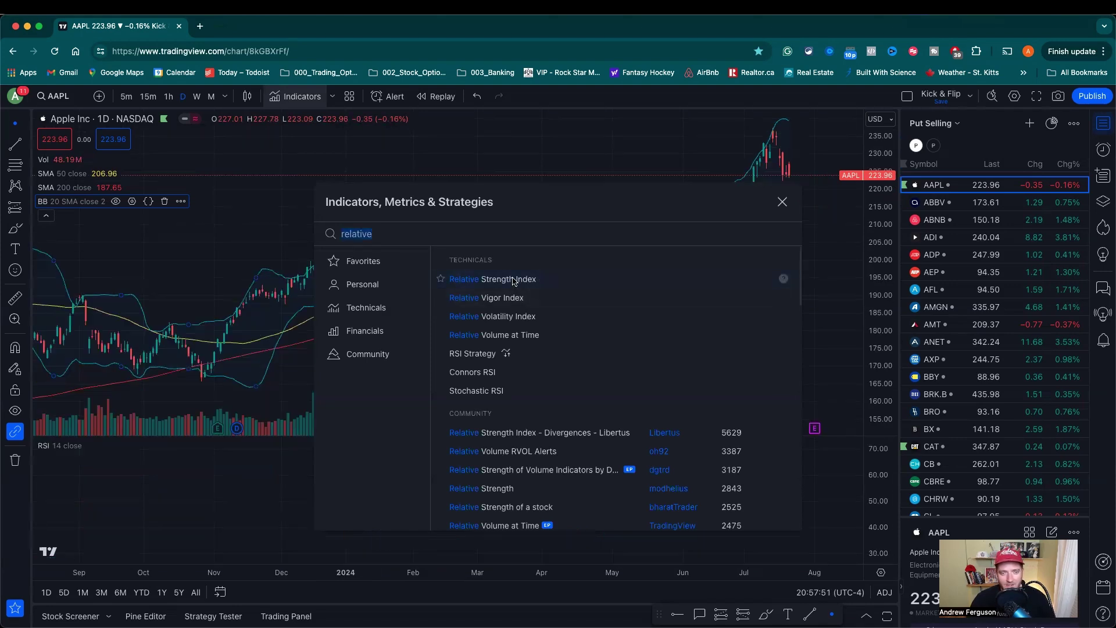
pyautogui.click(783, 201)
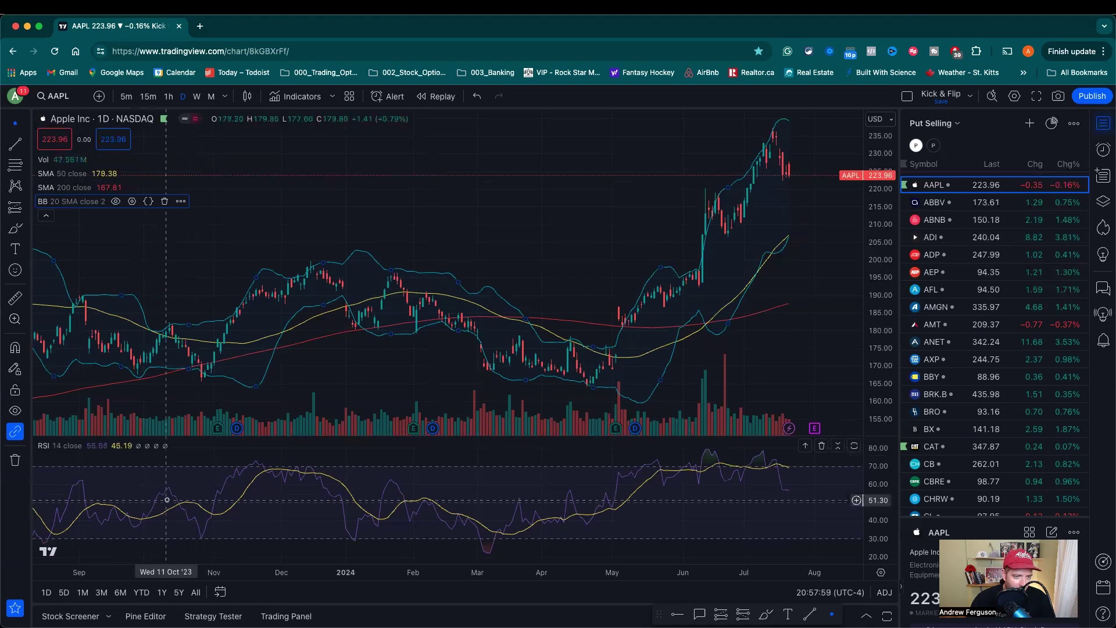
# Hide the RSI-based MA line of the RSI indicator and view the indicator's input settings
pyautogui.click(109, 445)
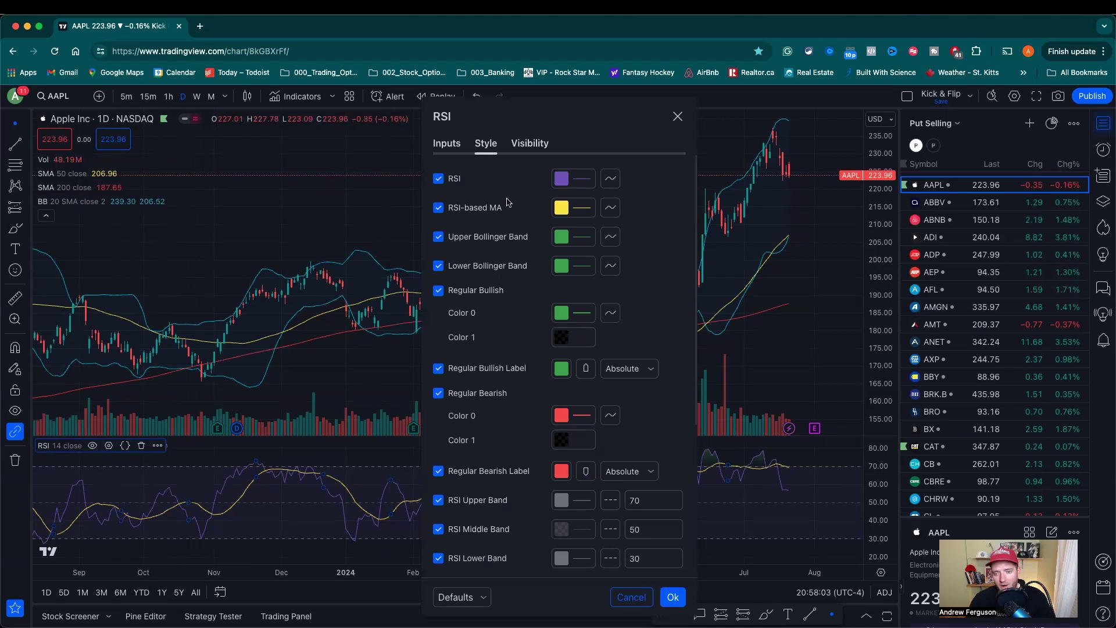
pyautogui.click(439, 209)
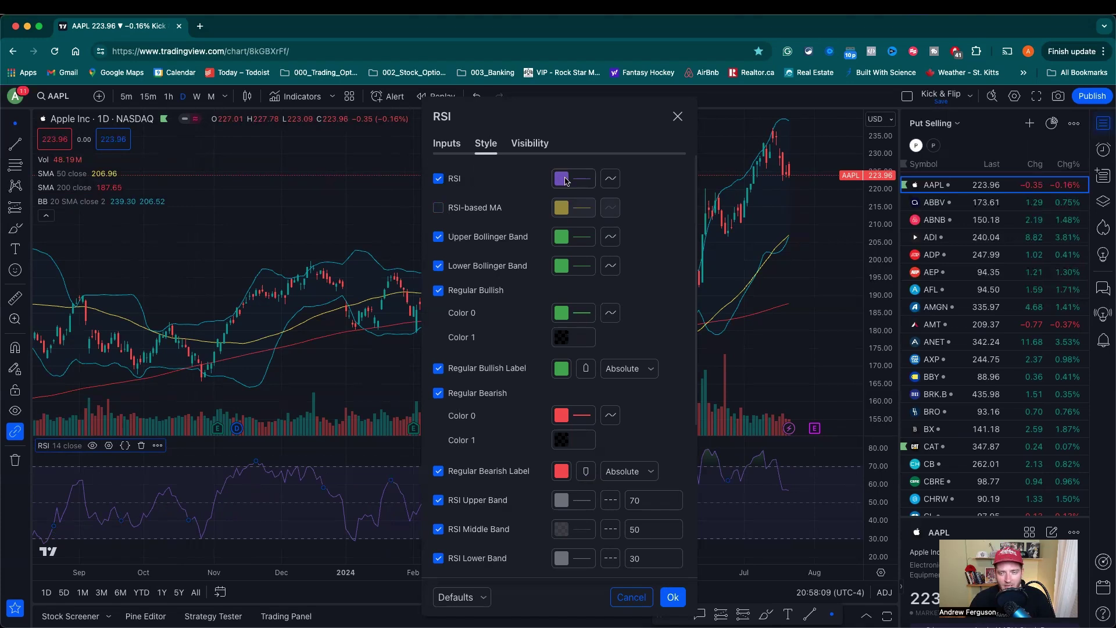
pyautogui.click(446, 144)
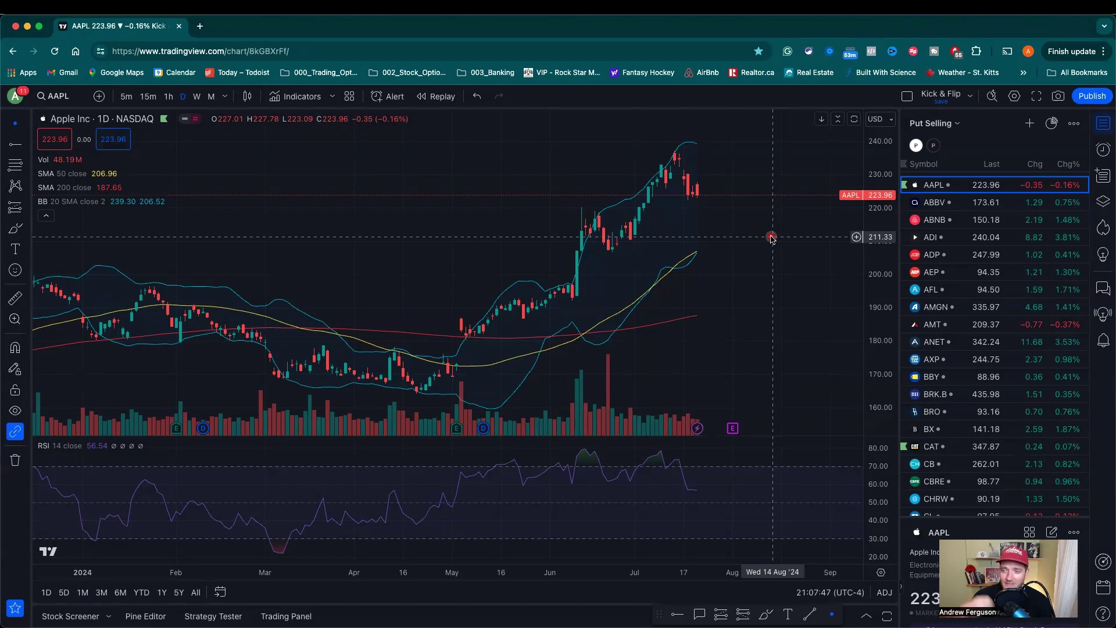
# Delete ABBV and the block of symbols from ADI through BX from the Put Selling watchlist
pyautogui.click(971, 205)
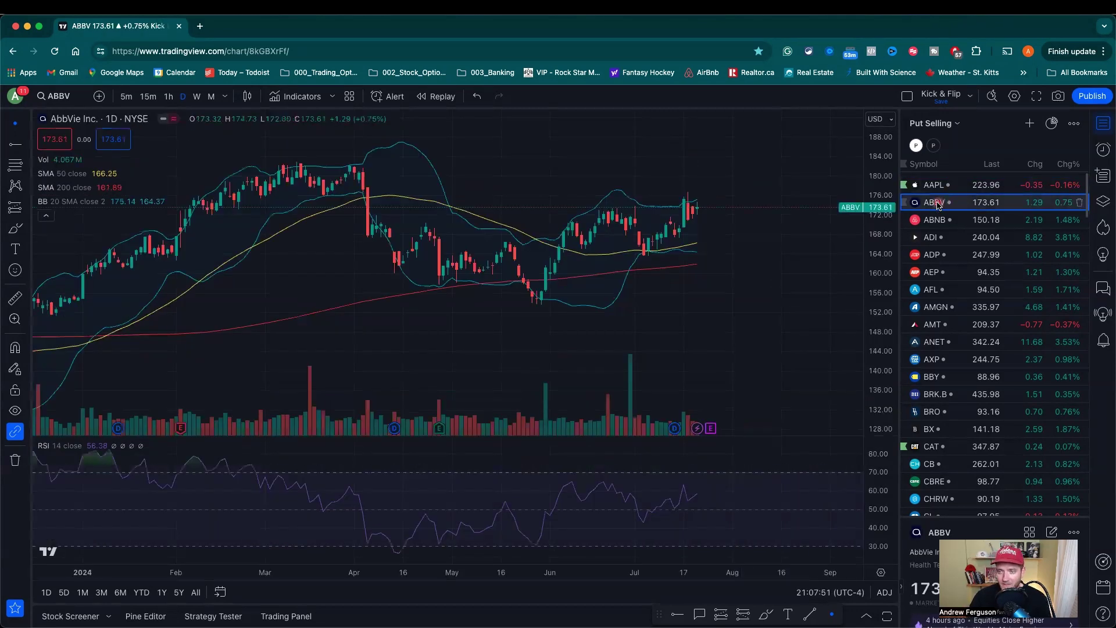
pyautogui.press('Delete')
pyautogui.click(956, 222)
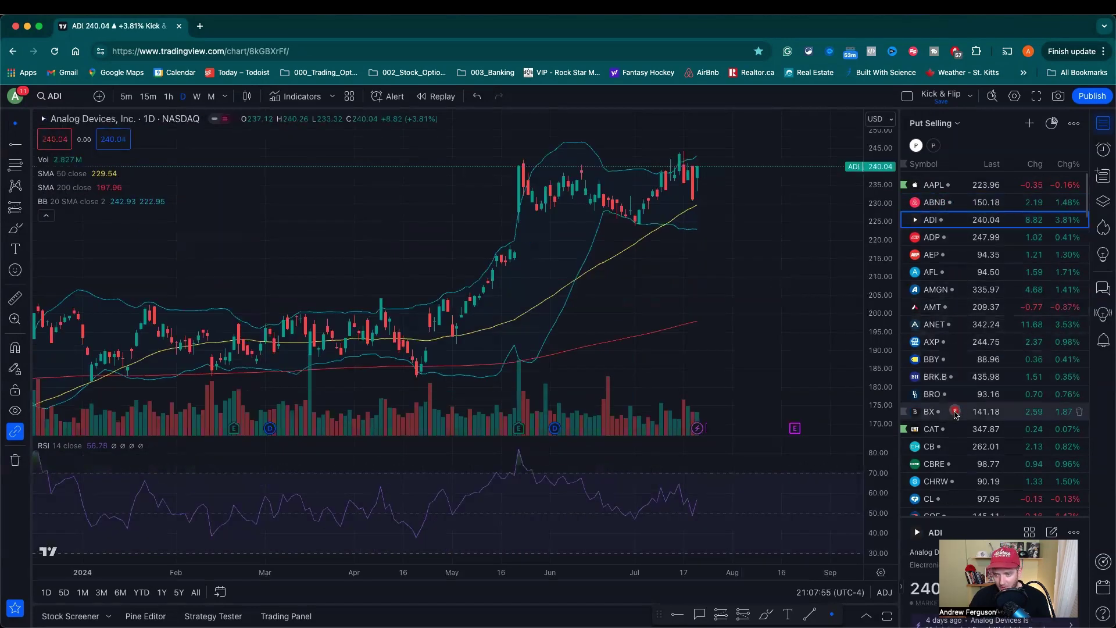
pyautogui.keyDown('shift'); pyautogui.click(954, 416); pyautogui.keyUp('shift')
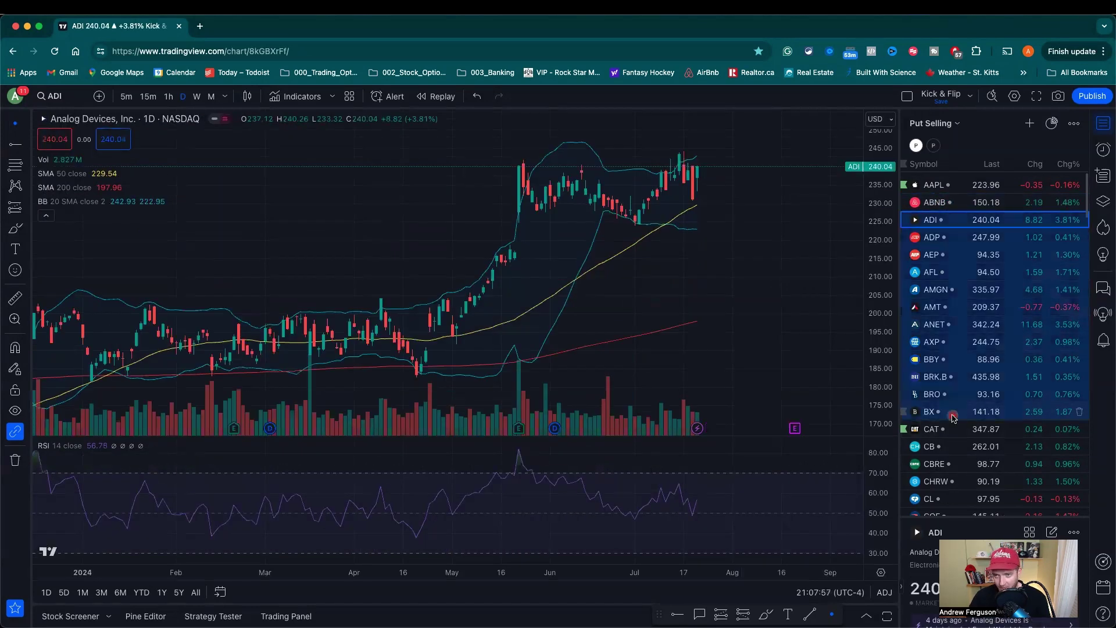
pyautogui.press('Delete')
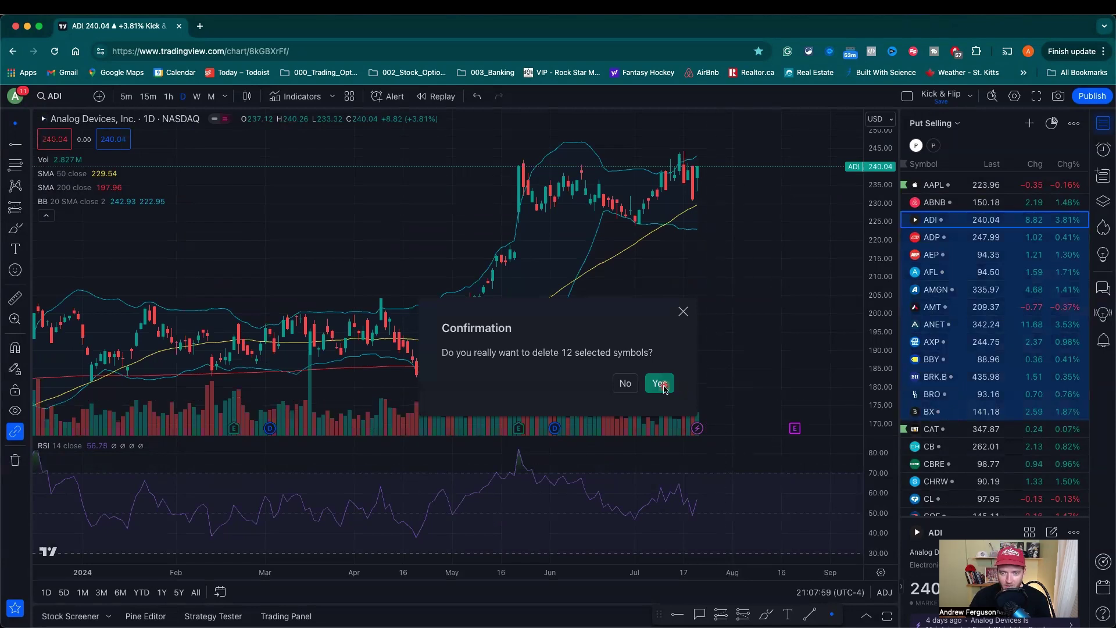
pyautogui.click(659, 382)
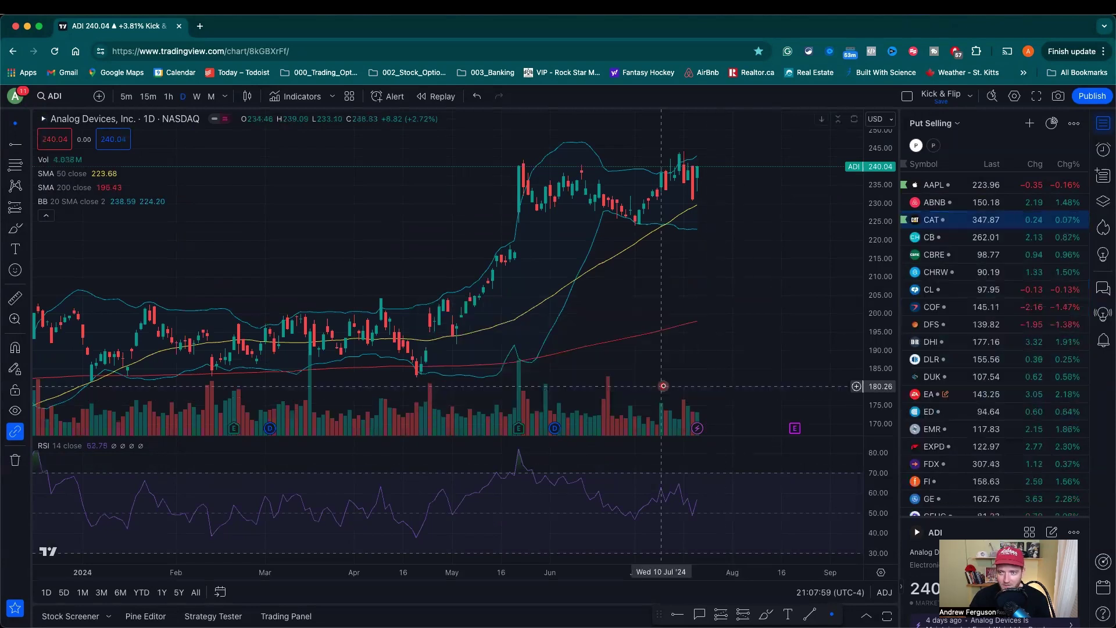
# Delete the symbols CB through DUK from the Put Selling watchlist
pyautogui.click(960, 238)
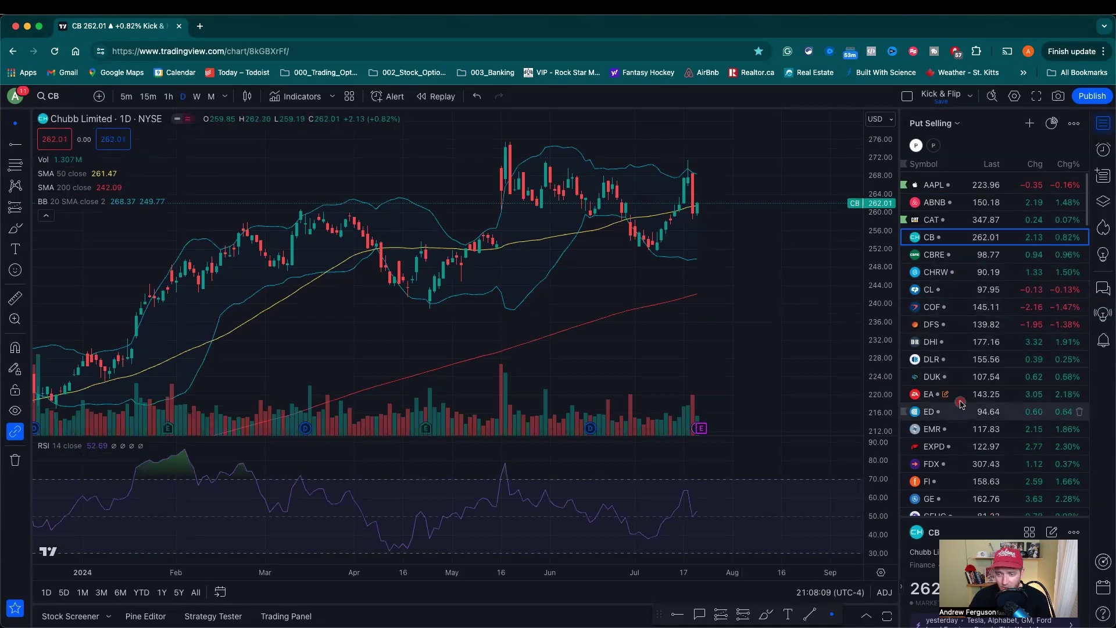
pyautogui.scroll(-1, 963, 395)
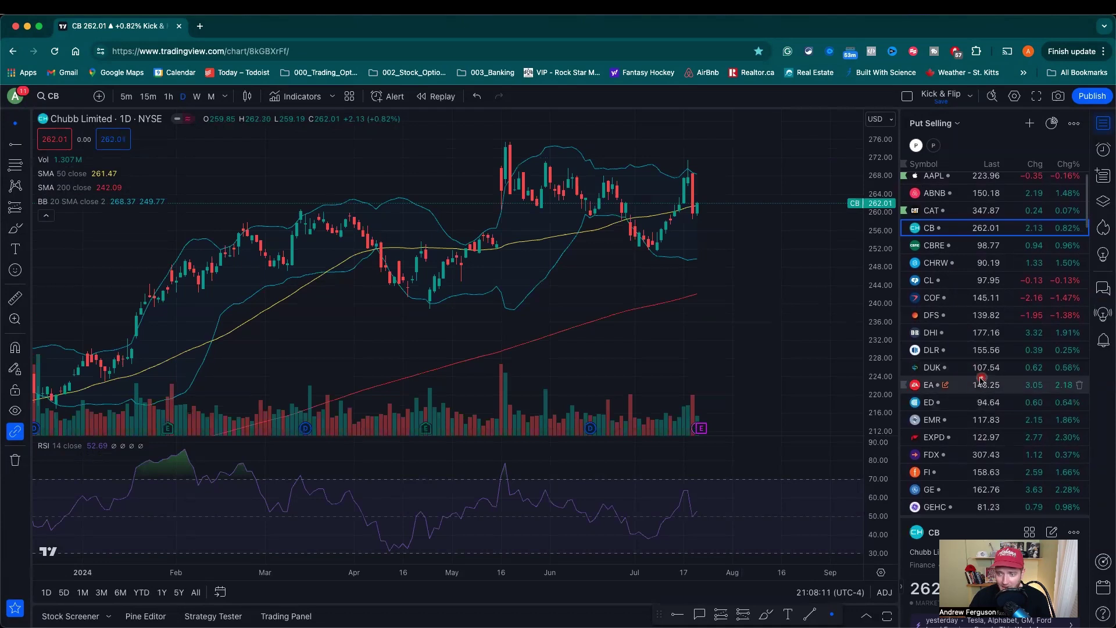
pyautogui.keyDown('shift'); pyautogui.click(968, 372); pyautogui.keyUp('shift')
pyautogui.press('Delete')
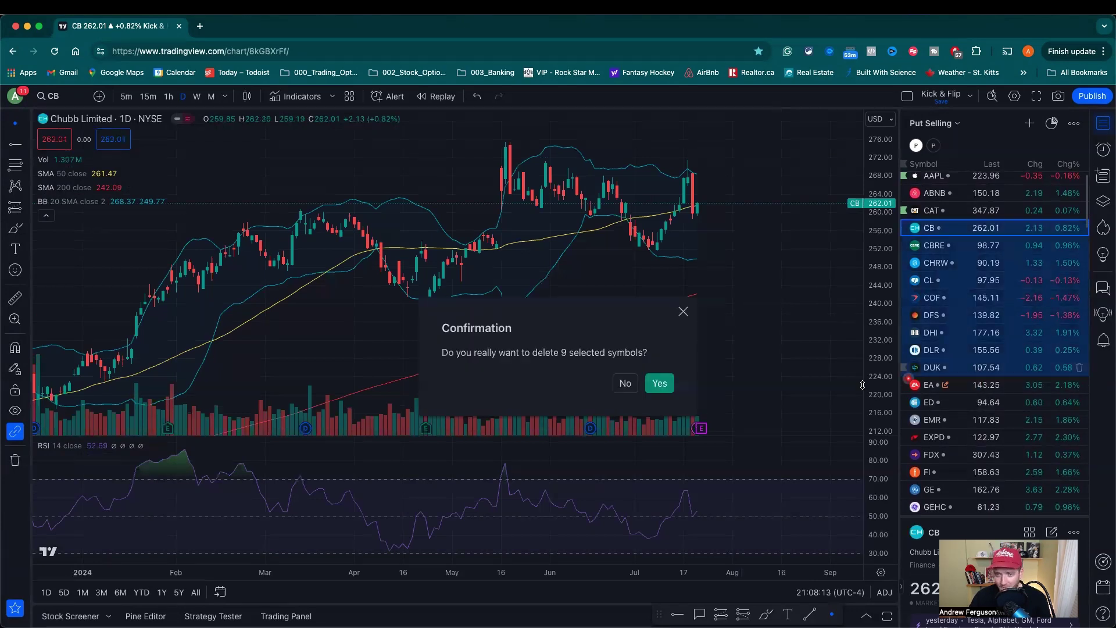
pyautogui.click(661, 385)
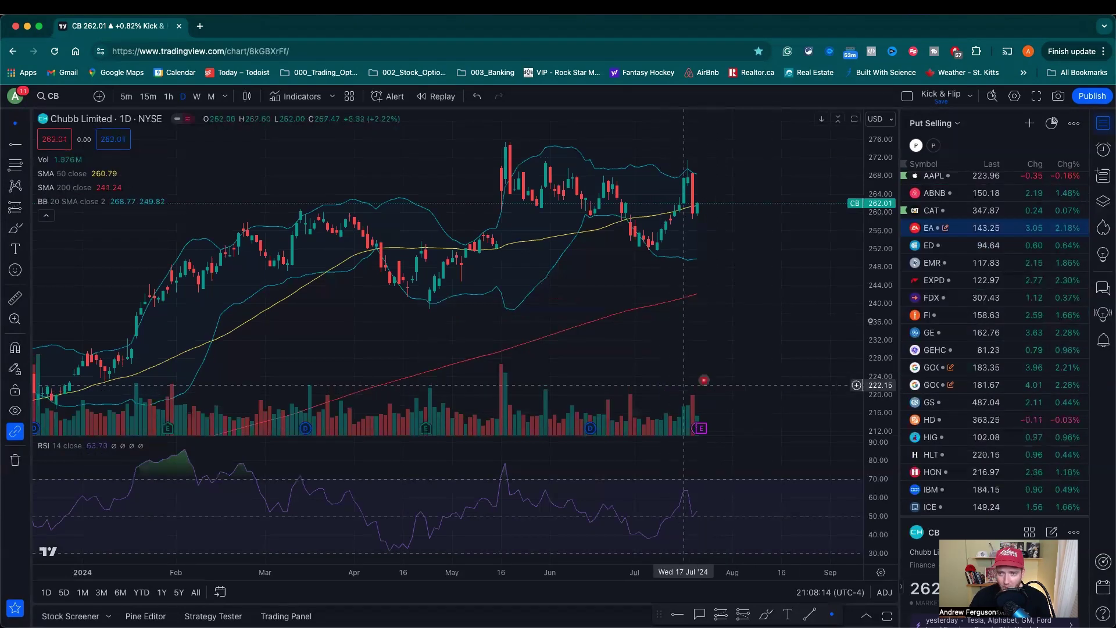
# Delete the symbols ED through FI from the Put Selling watchlist
pyautogui.click(955, 248)
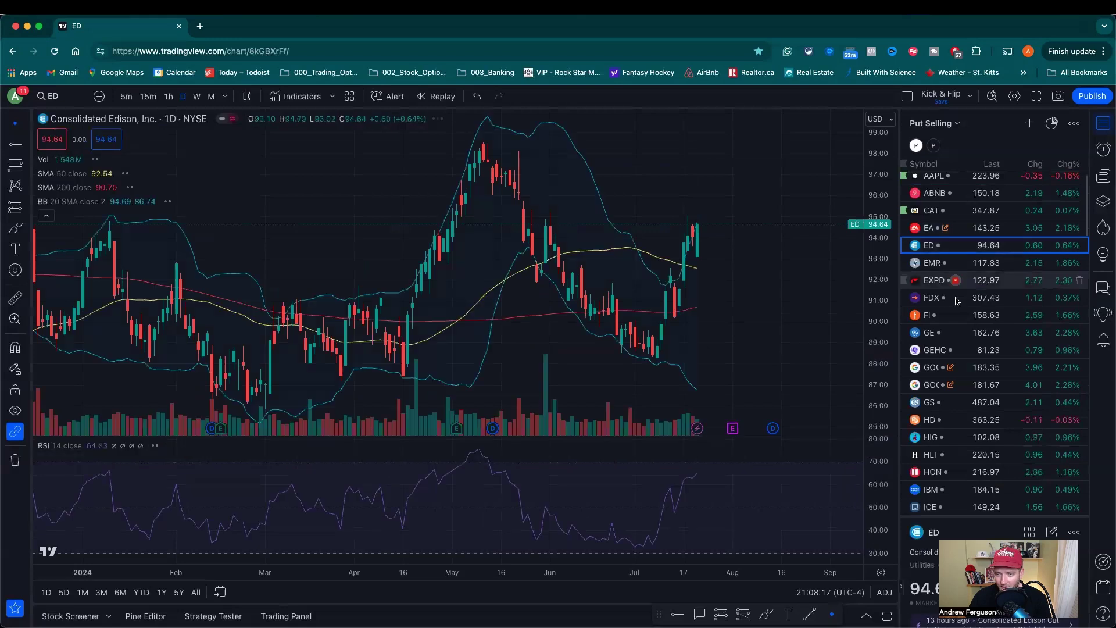
pyautogui.keyDown('shift'); pyautogui.click(961, 321); pyautogui.keyUp('shift')
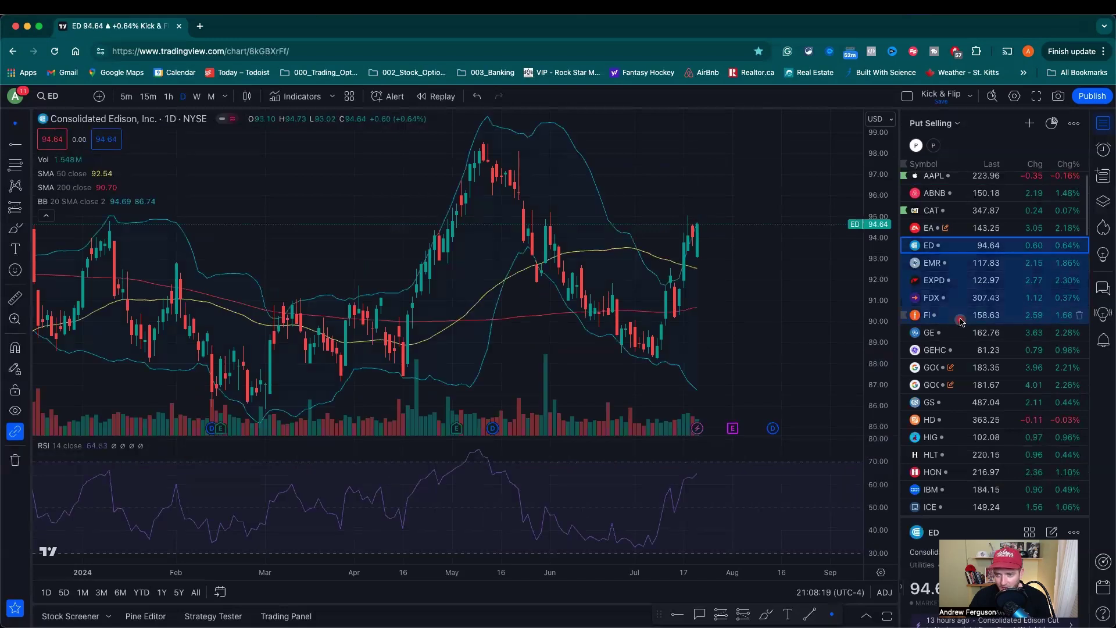
pyautogui.press('Delete')
pyautogui.click(662, 383)
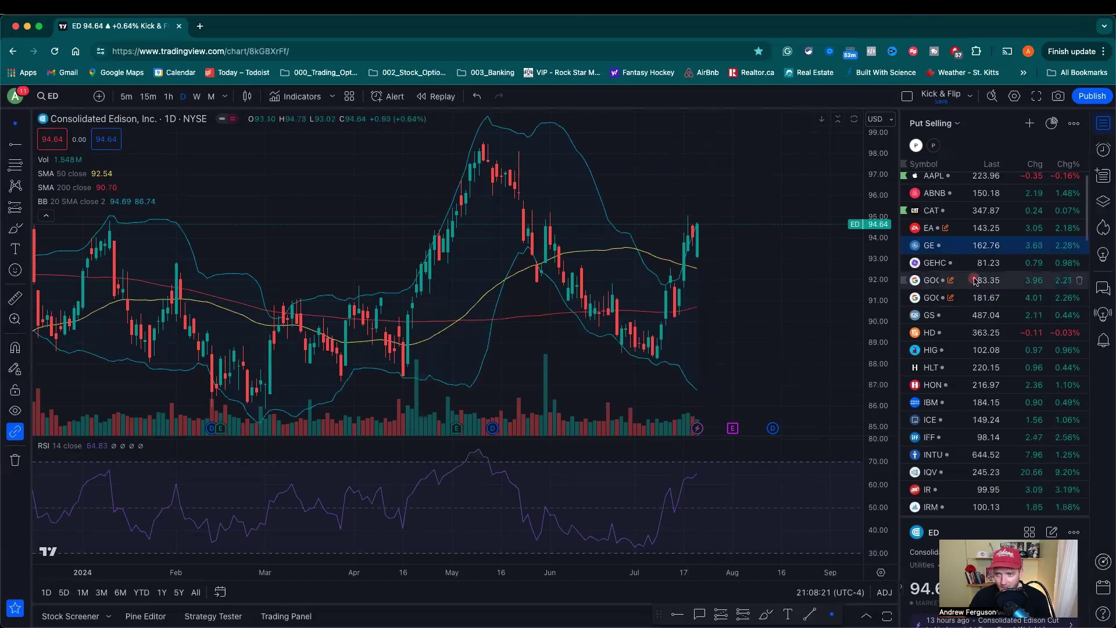
# Delete GEHC, GOOGL and GS from the Put Selling watchlist, keeping GOOG
pyautogui.click(976, 265)
pyautogui.press('Delete')
pyautogui.click(965, 282)
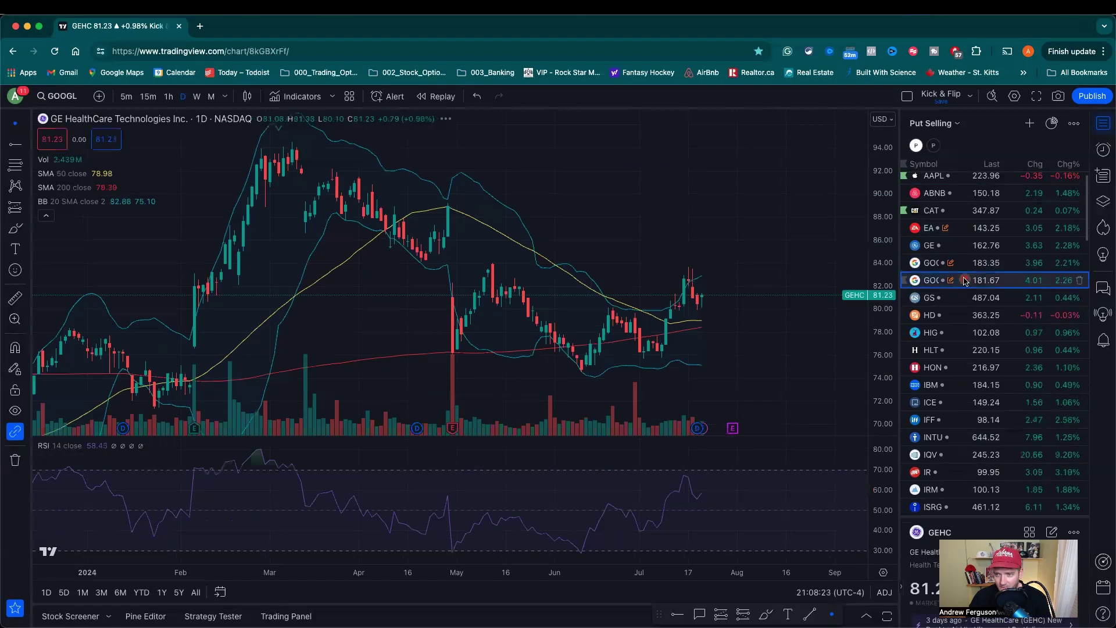
pyautogui.click(965, 262)
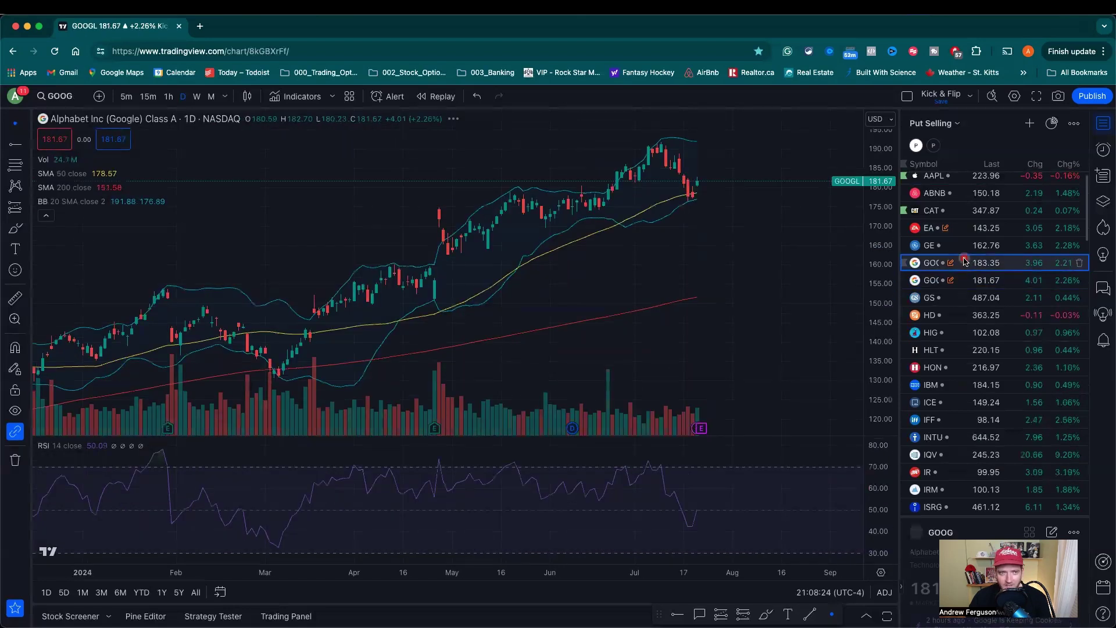
pyautogui.click(965, 281)
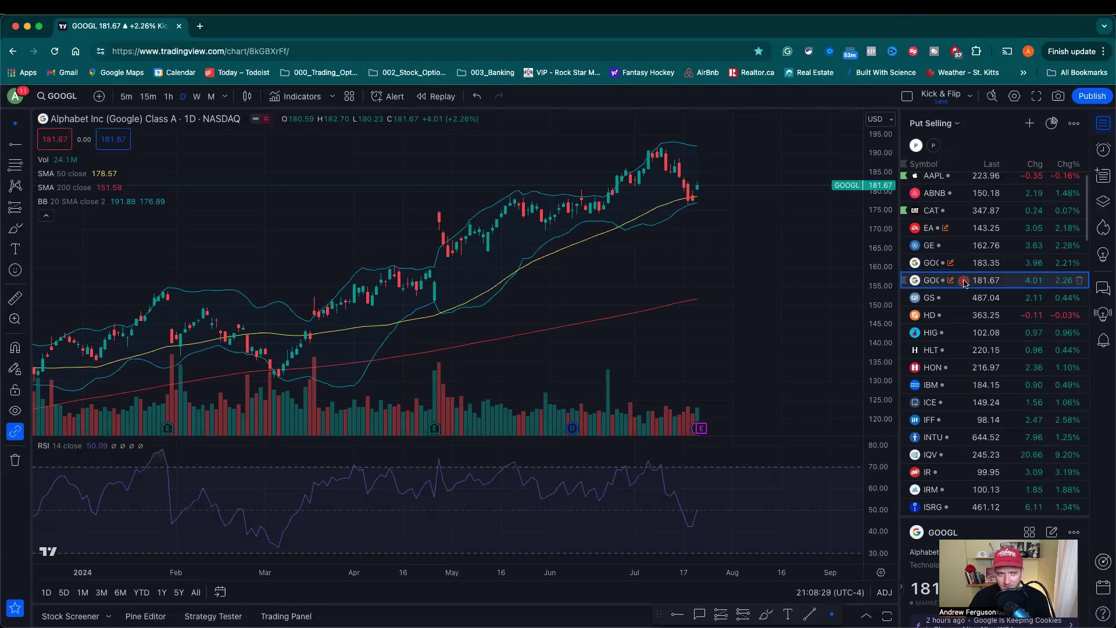
pyautogui.press('Delete')
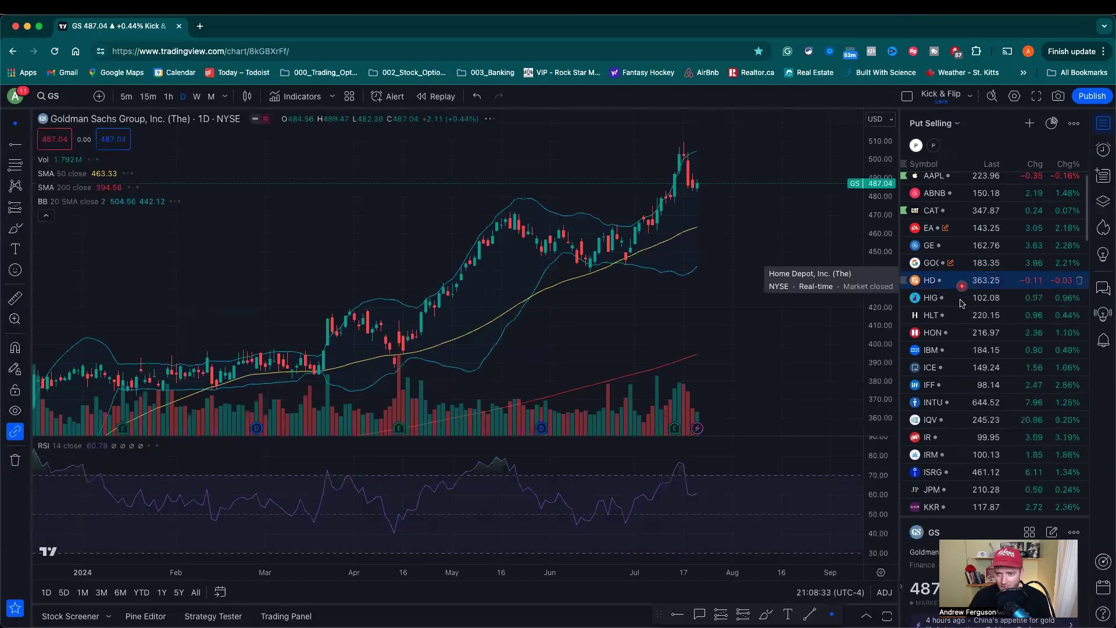
pyautogui.press('Delete')
# Delete the block of symbols from HIG through LIN from the Put Selling watchlist, keeping HD and LOW
pyautogui.hotkey('shift', 'Down')
pyautogui.hotkey('shift', 'Down')
pyautogui.hotkey('shift', 'Down')
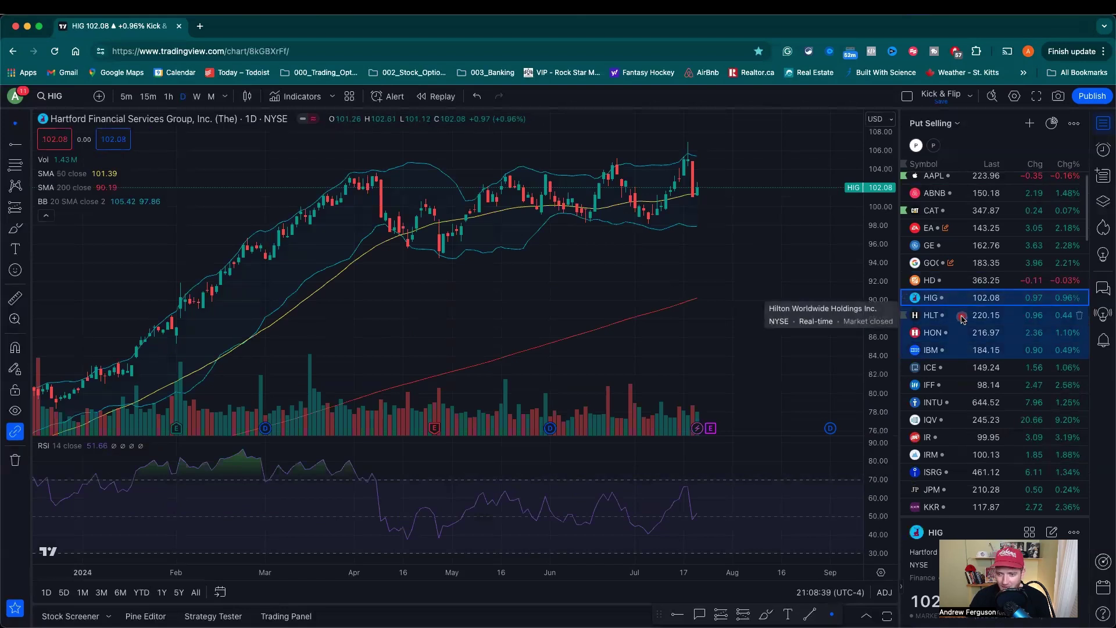
pyautogui.hotkey('shift', 'Down')
pyautogui.hotkey('shift', 'Down')
pyautogui.hotkey('shift', 'Down')
pyautogui.hotkey('shift', 'Down')
pyautogui.hotkey('shift', 'Down')
pyautogui.hotkey('shift', 'Down')
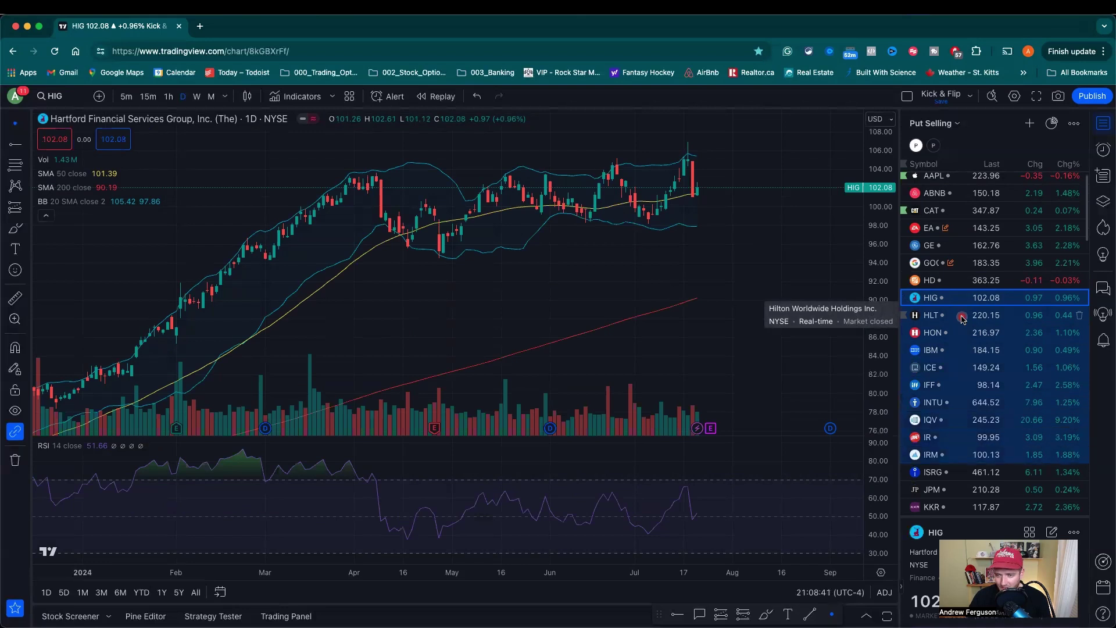
pyautogui.hotkey('shift', 'Down')
pyautogui.hotkey('shift', 'Down')
pyautogui.hotkey('shift', 'Down')
pyautogui.hotkey('shift', 'Down')
pyautogui.hotkey('shift', 'Down')
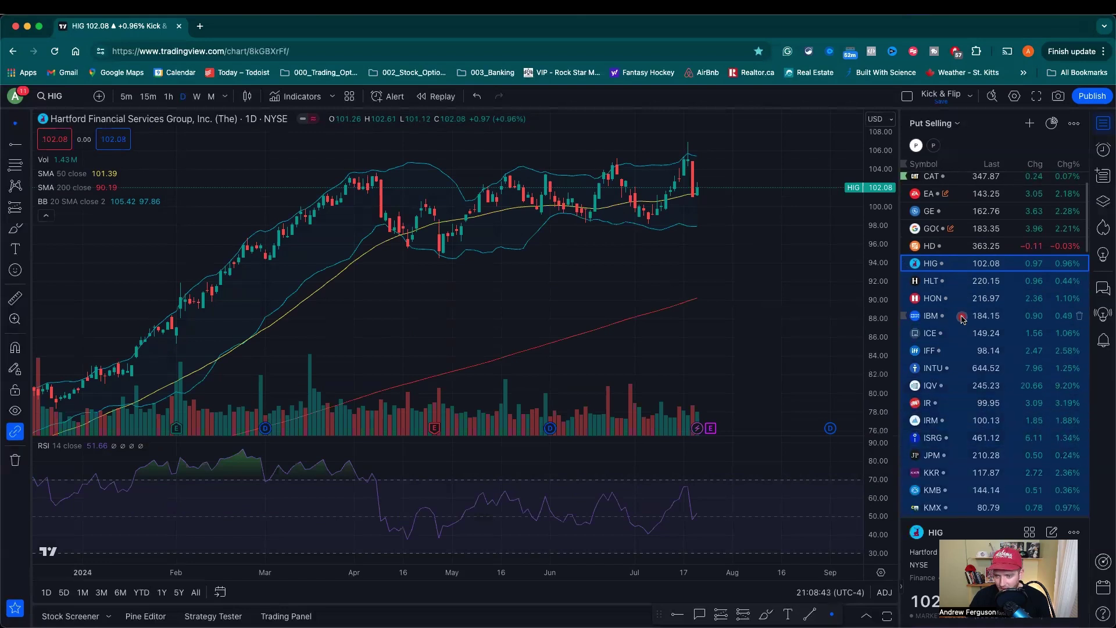
pyautogui.scroll(-5, 963, 319)
pyautogui.hotkey('shift', 'Down')
pyautogui.hotkey('shift', 'Down')
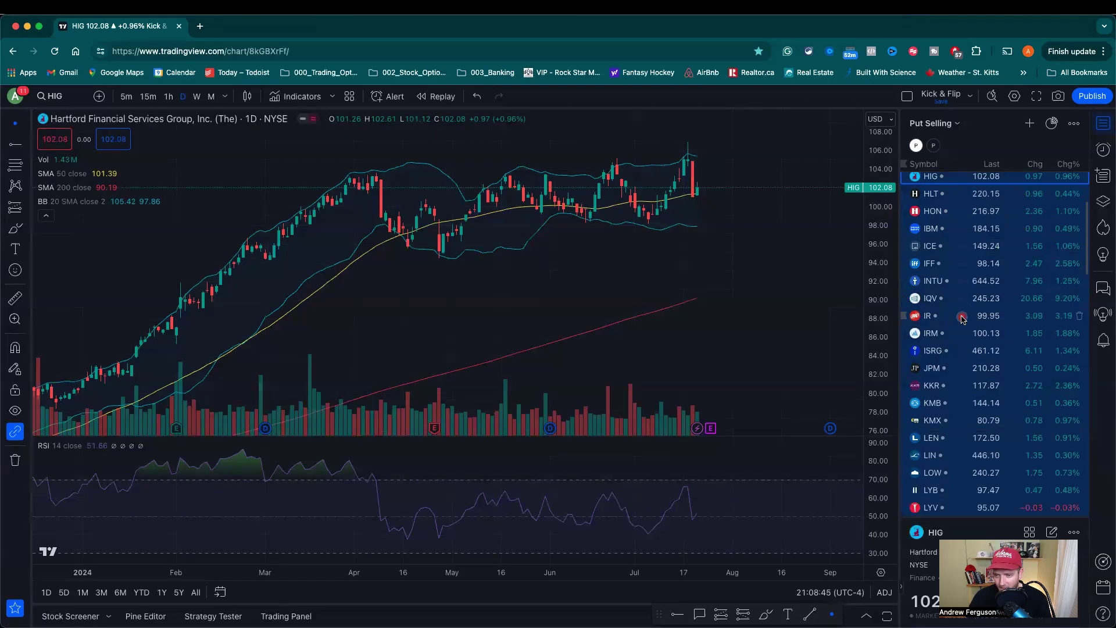
pyautogui.press('Delete')
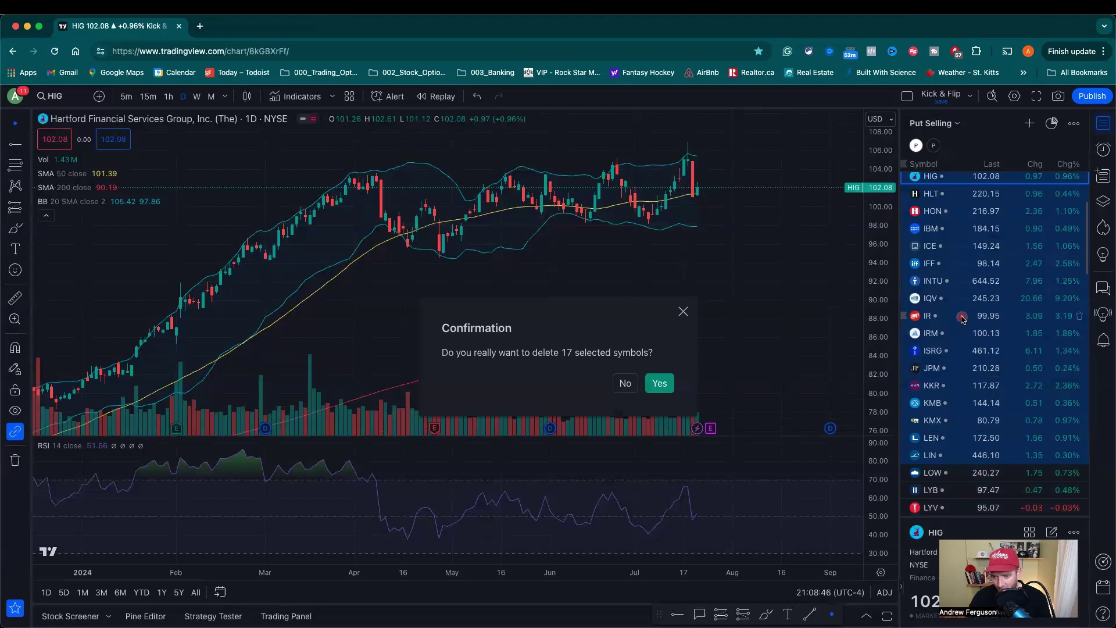
pyautogui.click(660, 382)
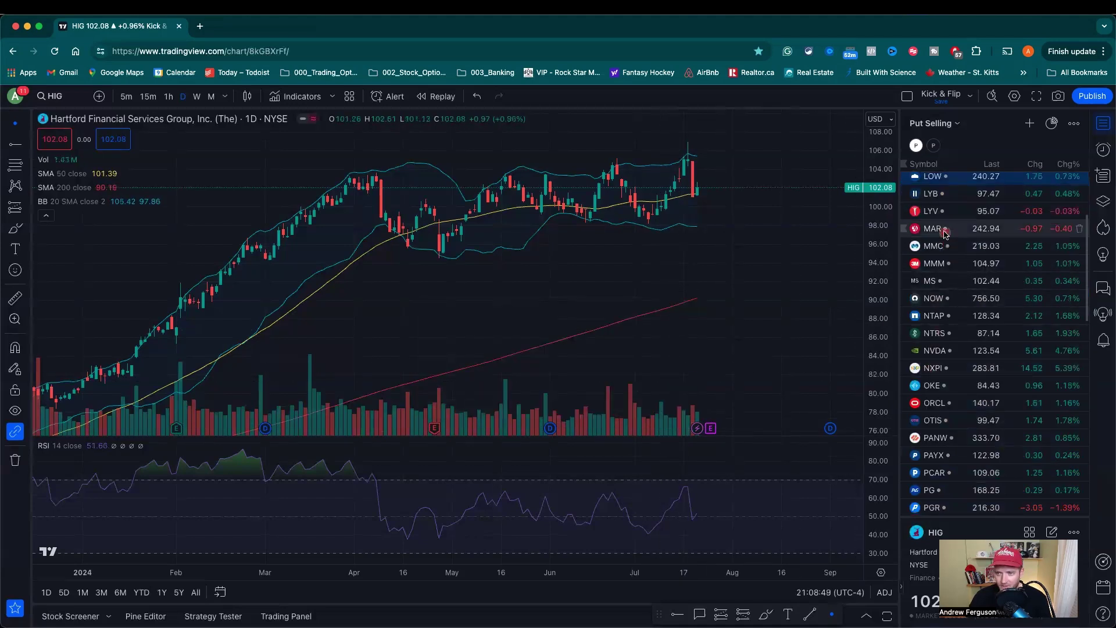
pyautogui.click(954, 214)
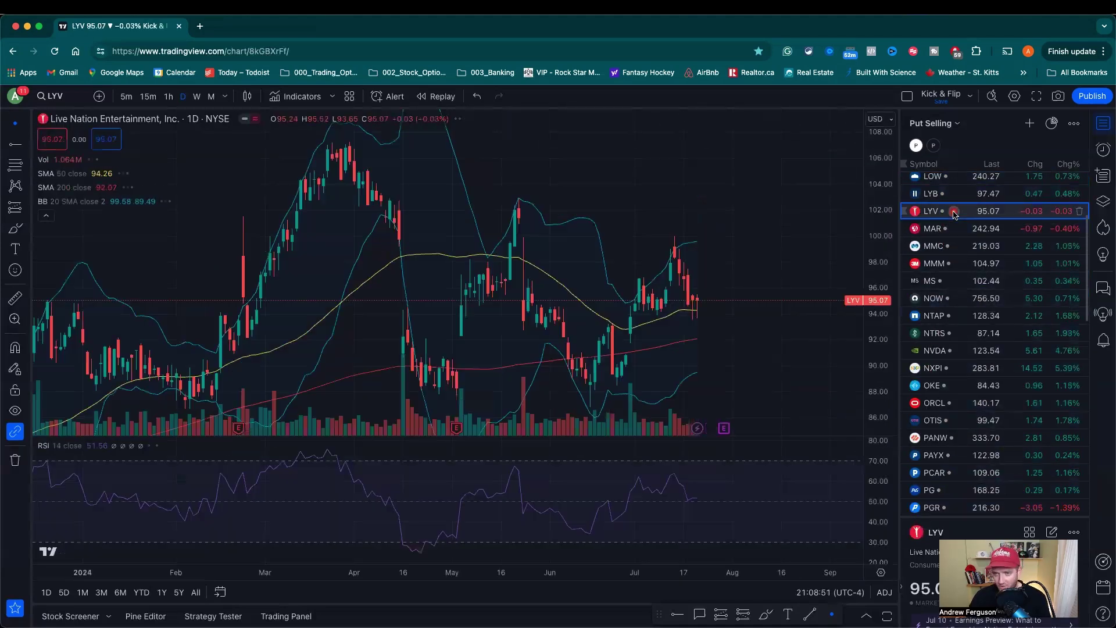
pyautogui.moveTo(954, 214); pyautogui.dragTo(963, 285)
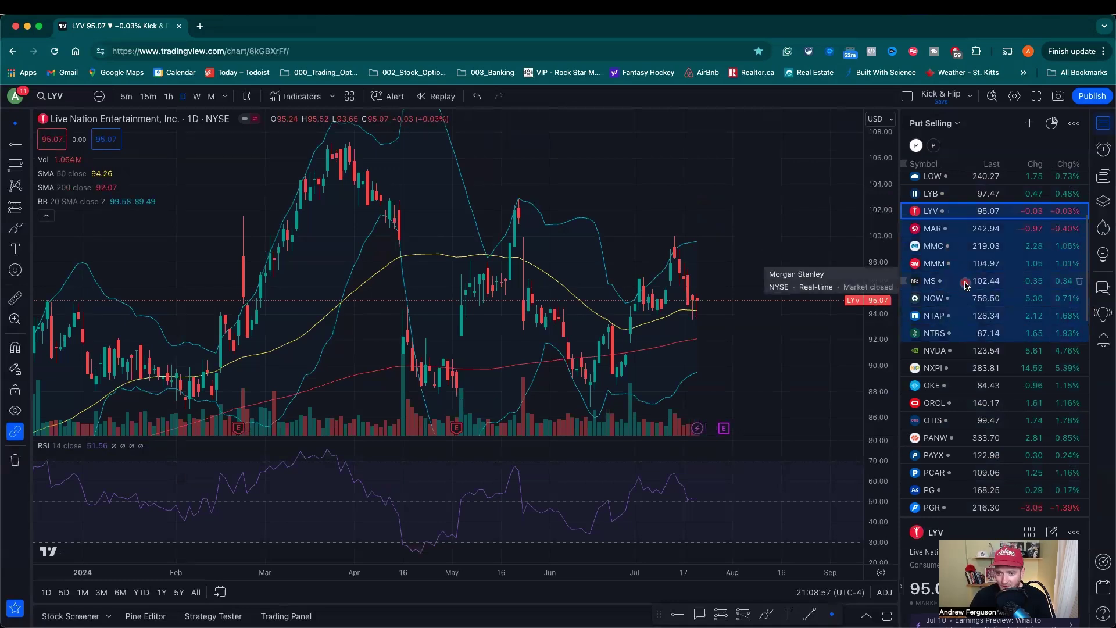
pyautogui.rightClick(957, 316)
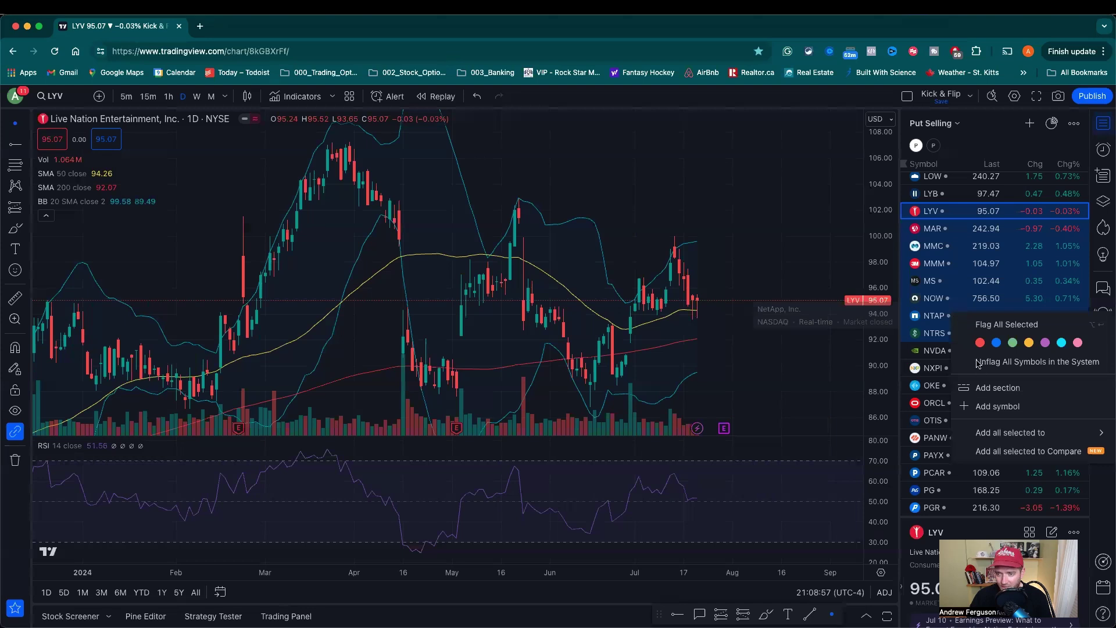
pyautogui.click(954, 281)
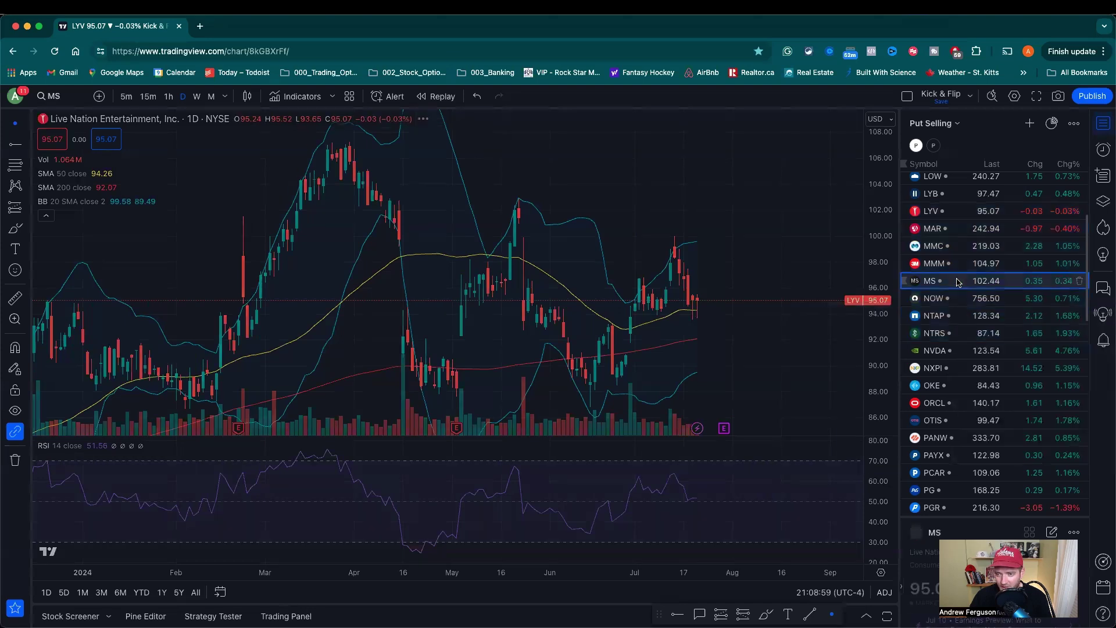
# Delete the symbols LYB through NTRS from the Put Selling watchlist, keeping NVDA
pyautogui.click(956, 198)
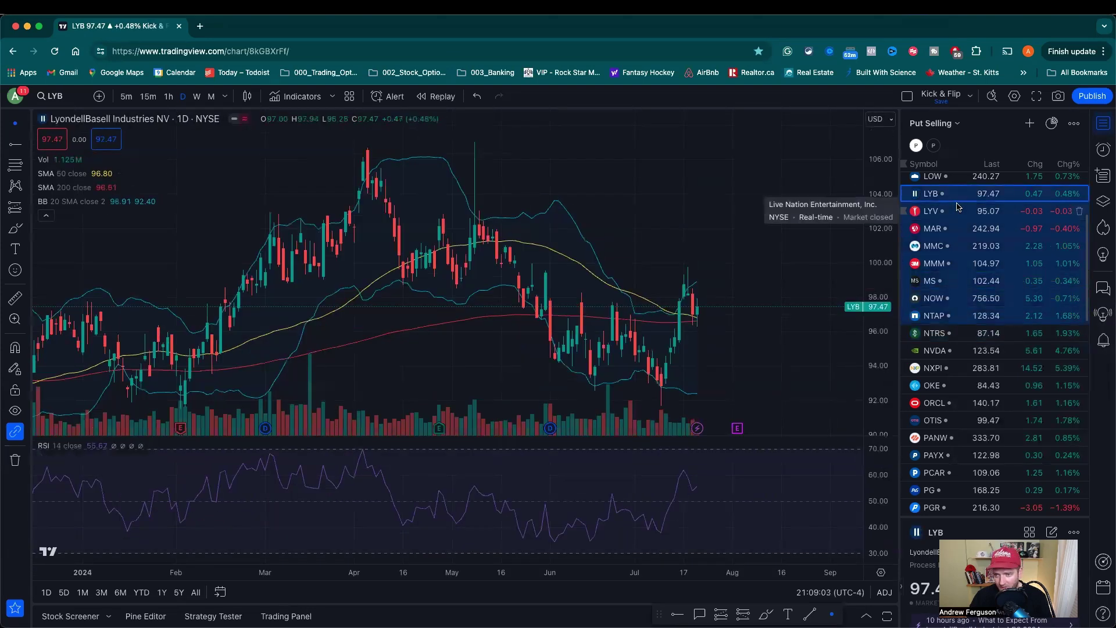
pyautogui.hotkey('shift', 'Down')
pyautogui.press('Delete')
pyautogui.click(659, 383)
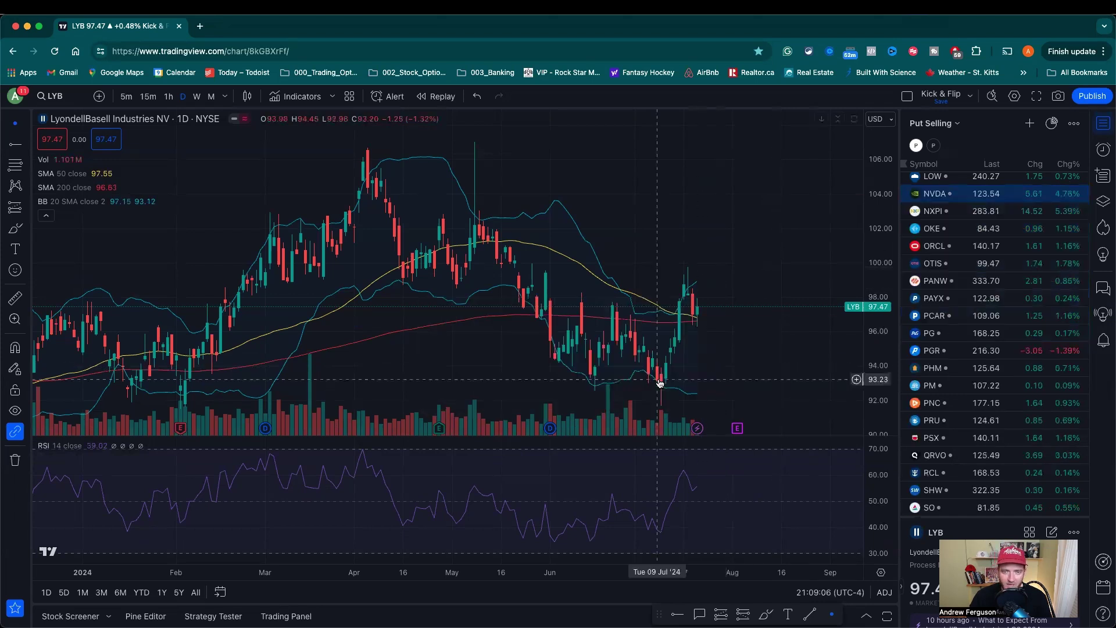
# Delete the block of symbols from NXPI through TER from the Put Selling watchlist, keeping TGT
pyautogui.click(962, 212)
pyautogui.hotkey('shift', 'Down')
pyautogui.hotkey('shift', 'Down')
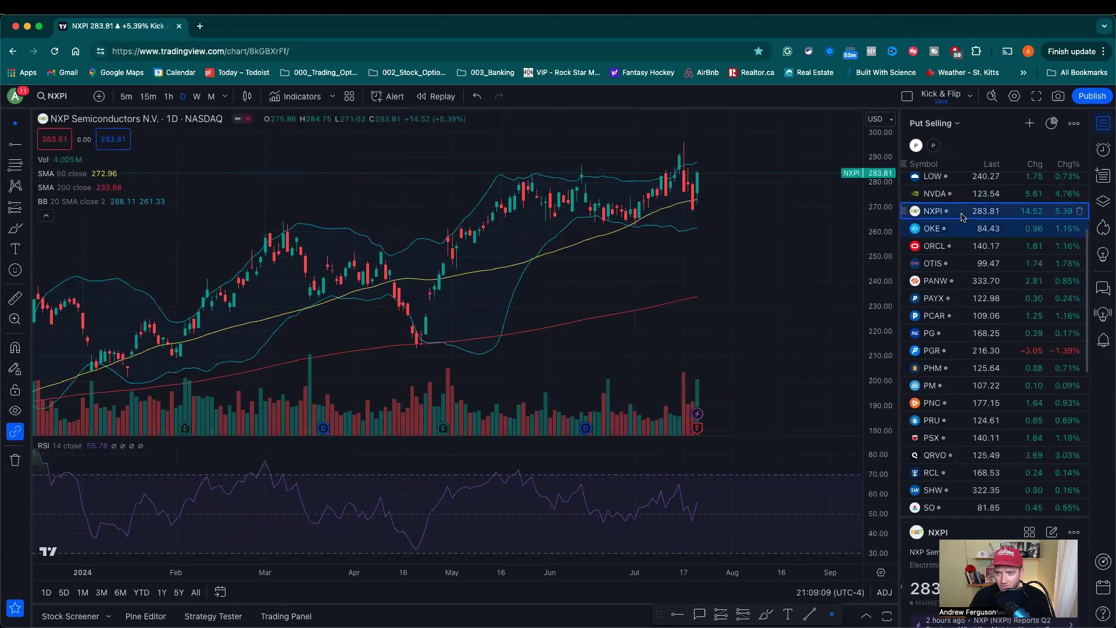
pyautogui.hotkey('shift', 'Down')
pyautogui.hotkey('shift', 'Down')
pyautogui.hotkey('shift', 'Down')
pyautogui.hotkey('shift', 'Down')
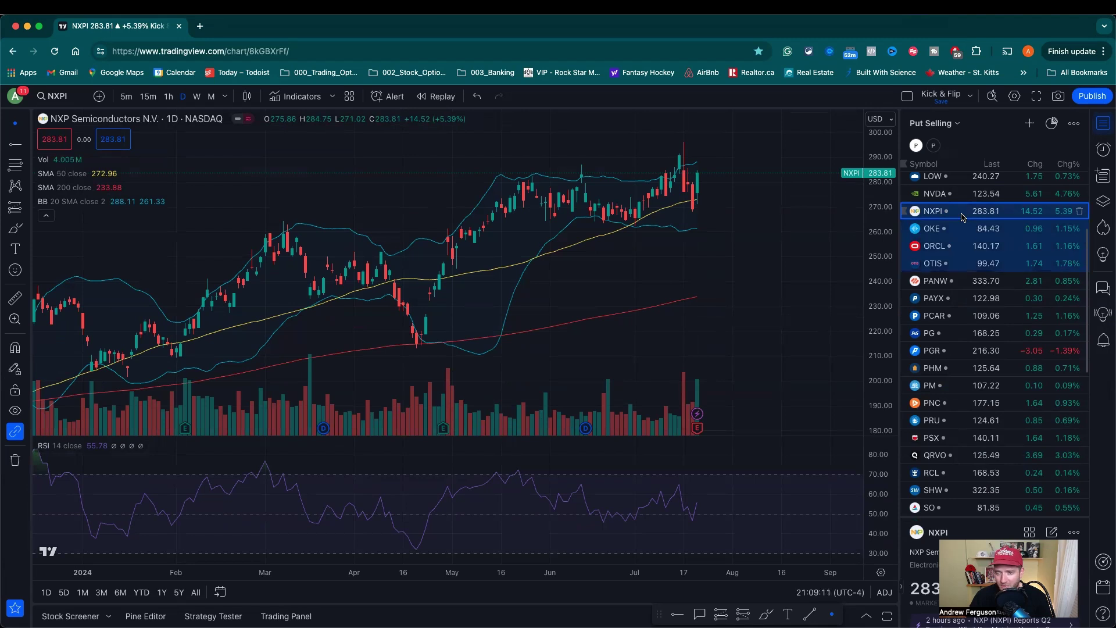
pyautogui.hotkey('shift', 'Down')
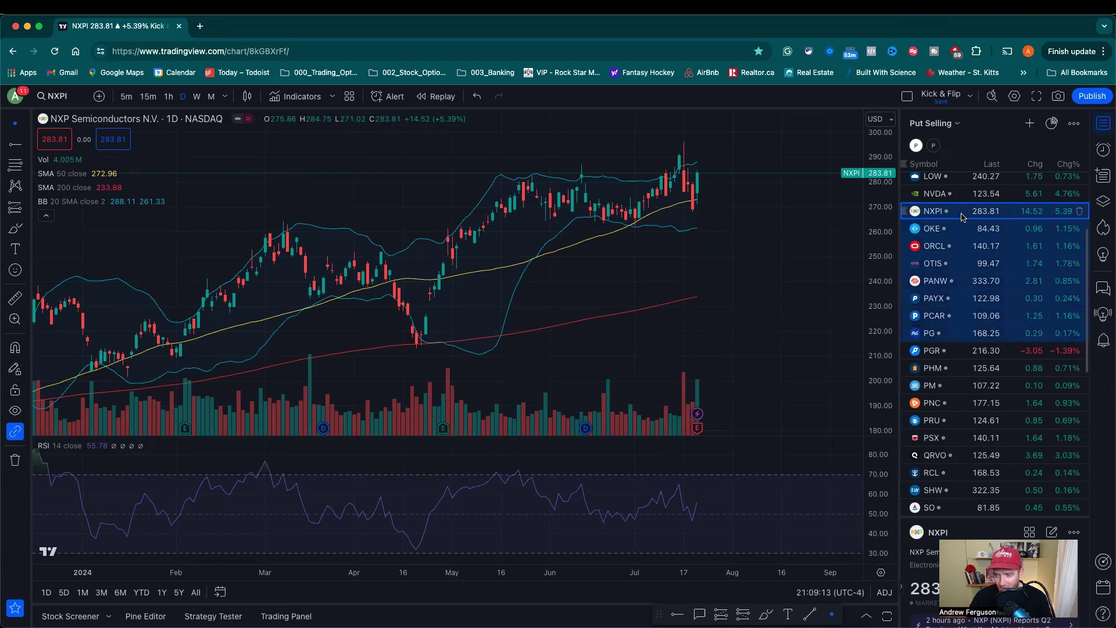
pyautogui.hotkey('shift', 'Down')
pyautogui.hotkey('shift', 'Down')
pyautogui.hotkey('shift', 'Down')
pyautogui.hotkey('shift', 'Down')
pyautogui.hotkey('shift', 'Down')
pyautogui.hotkey('shift', 'Down')
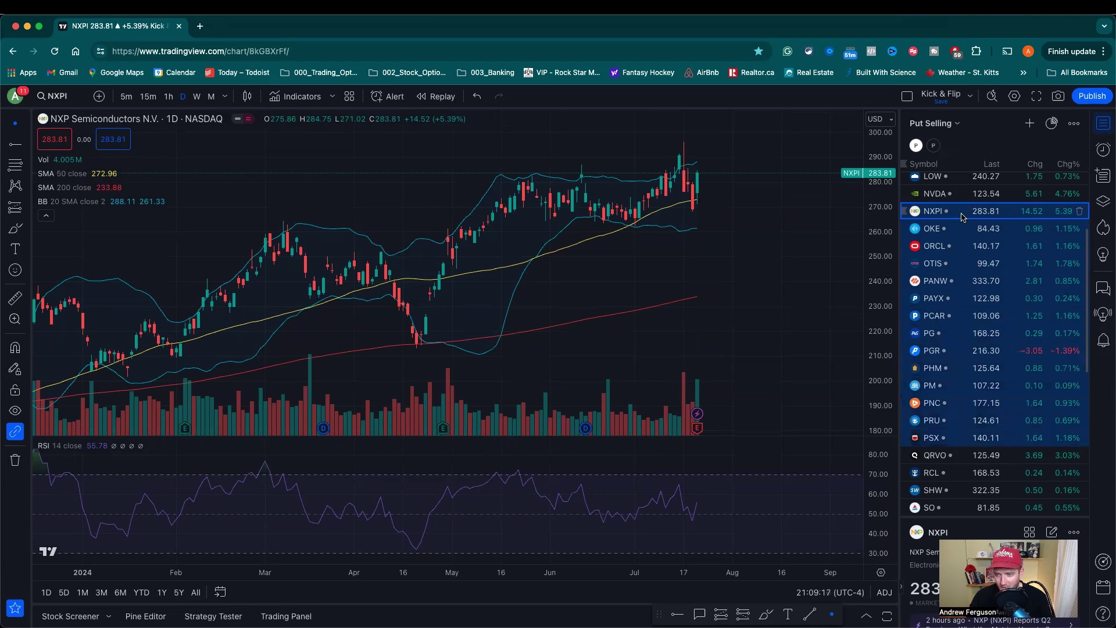
pyautogui.hotkey('shift', 'Down')
pyautogui.hotkey('shift', 'Down')
pyautogui.hotkey('shift', 'Down')
pyautogui.hotkey('shift', 'Down')
pyautogui.hotkey('shift', 'Down')
pyautogui.hotkey('shift', 'Down')
pyautogui.hotkey('shift', 'Down')
pyautogui.hotkey('shift', 'Down')
pyautogui.hotkey('shift', 'Down')
pyautogui.hotkey('shift', 'Down')
pyautogui.hotkey('shift', 'Down')
pyautogui.scroll(-2, 962, 217)
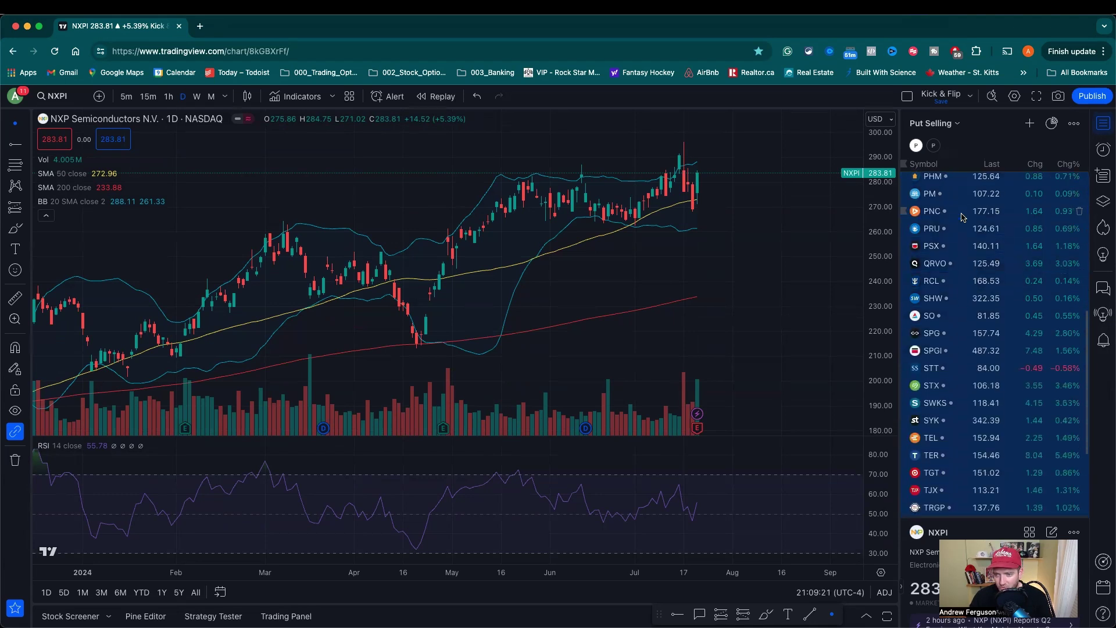
pyautogui.press('Delete')
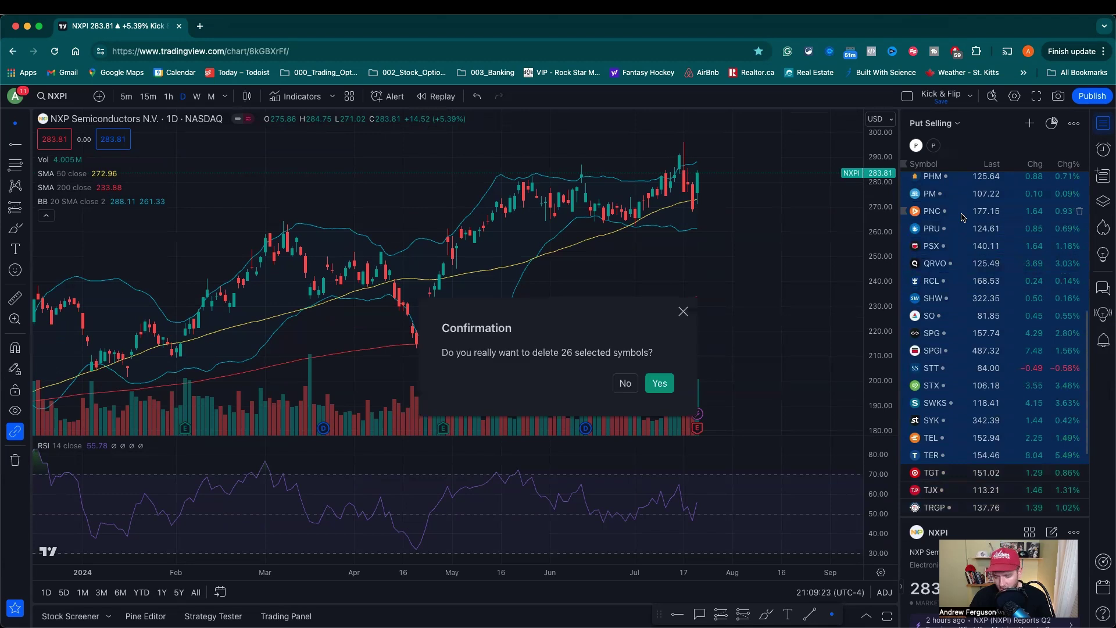
pyautogui.press('Return')
# Delete TJX and TRGP from the Put Selling watchlist, keeping TSLA
pyautogui.click(957, 349)
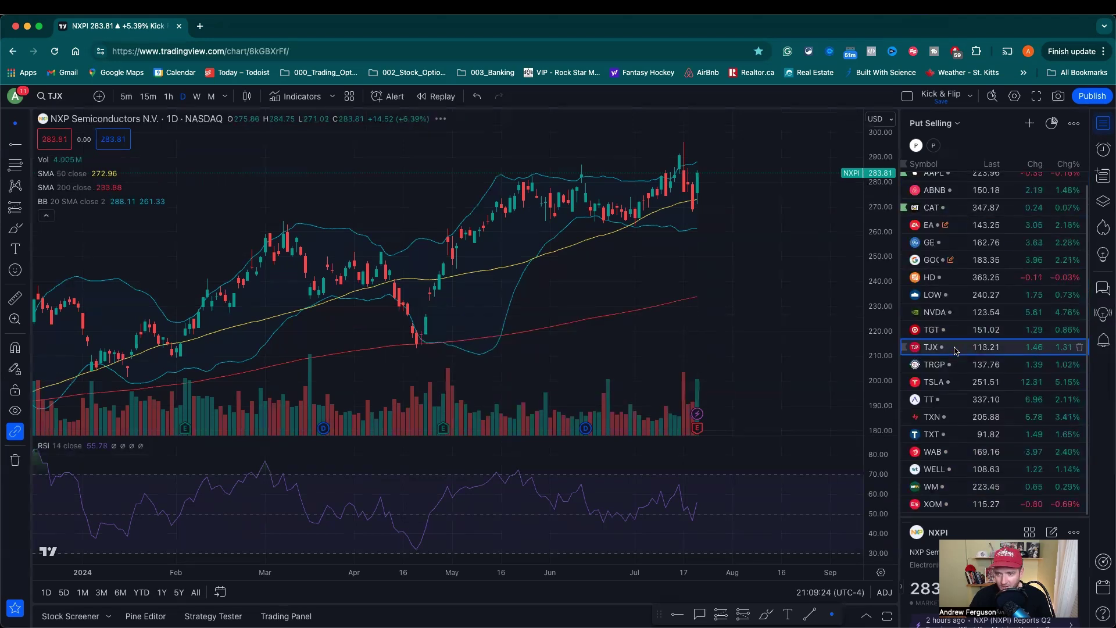
pyautogui.press('Delete')
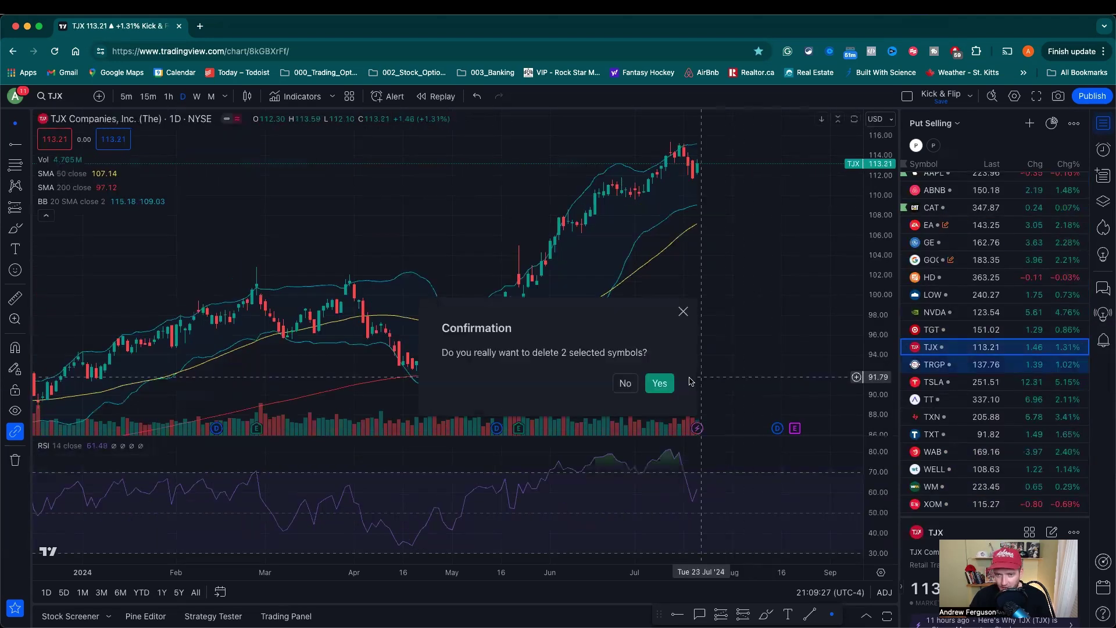
pyautogui.press('Return')
# Delete the symbols TT through WELL and XOM from the Put Selling watchlist, keeping WM
pyautogui.click(954, 377)
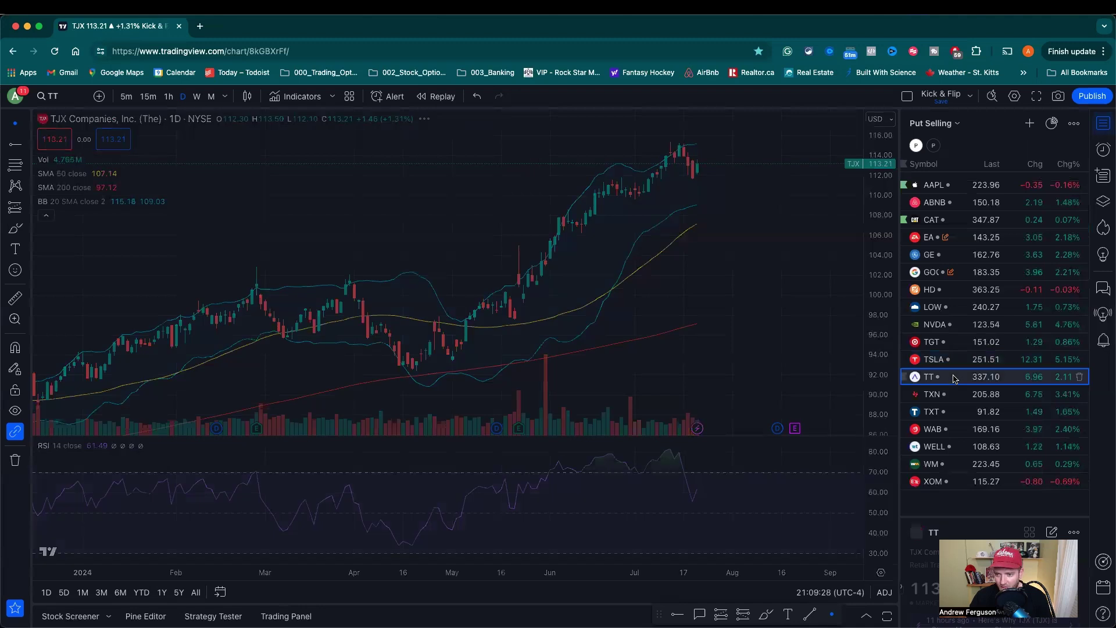
pyautogui.hotkey('shift', 'Down')
pyautogui.hotkey('shift', 'Down')
pyautogui.hotkey('shift', 'Down')
pyautogui.hotkey('shift', 'Down')
pyautogui.hotkey('shift', 'Down')
pyautogui.hotkey('shift', 'Down')
pyautogui.hotkey('shift', 'Up')
pyautogui.hotkey('shift', 'Up')
pyautogui.press('Delete')
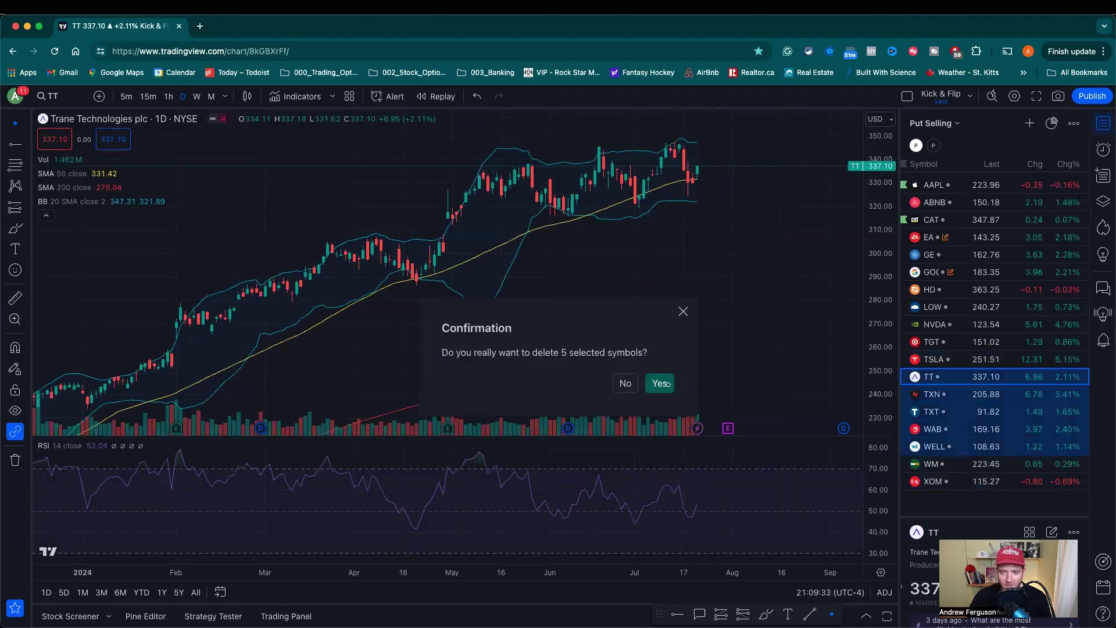
pyautogui.press('Return')
pyautogui.click(966, 396)
pyautogui.press('Delete')
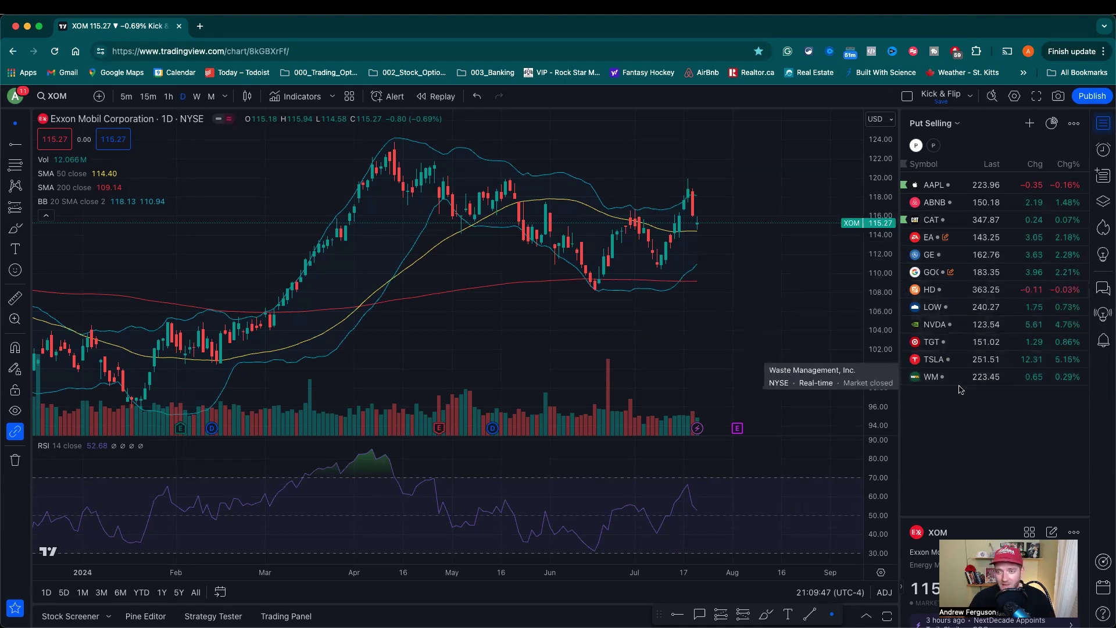
# Display the AAPL chart from the Put Selling watchlist
pyautogui.click(957, 185)
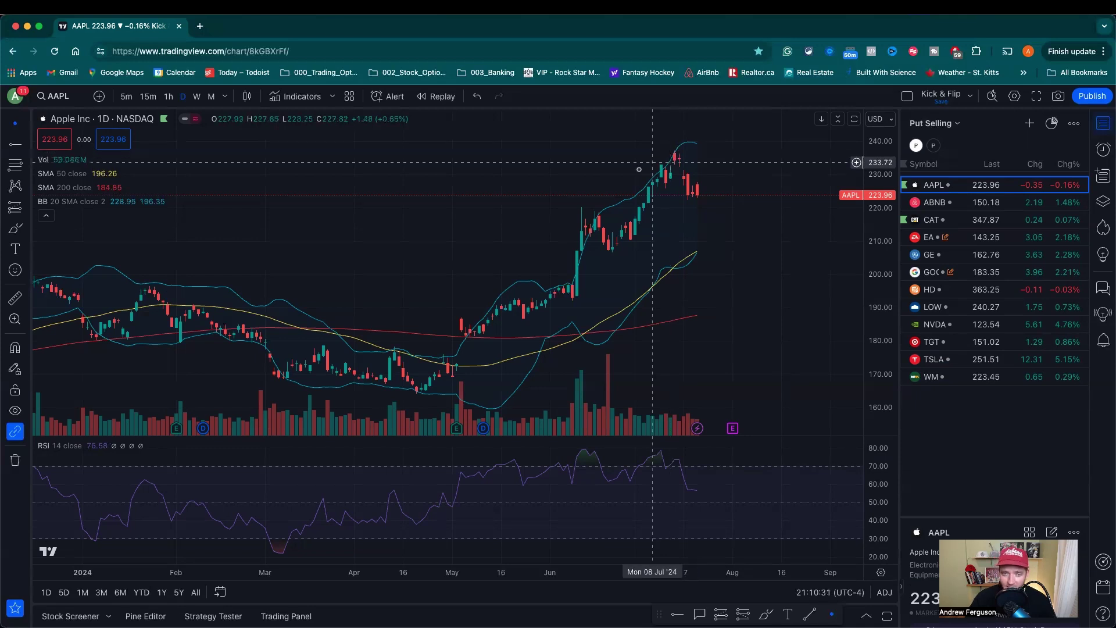
# Trace AAPL's price swings from May to late July with the Brush, and undo the strokes
pyautogui.click(15, 228)
pyautogui.moveTo(461, 326)
pyautogui.mouseDown()
pyautogui.moveTo(549, 297)
pyautogui.moveTo(581, 220)
pyautogui.moveTo(607, 256)
pyautogui.moveTo(624, 249)
pyautogui.moveTo(670, 167)
pyautogui.moveTo(678, 191)
pyautogui.moveTo(699, 201)
pyautogui.mouseUp()
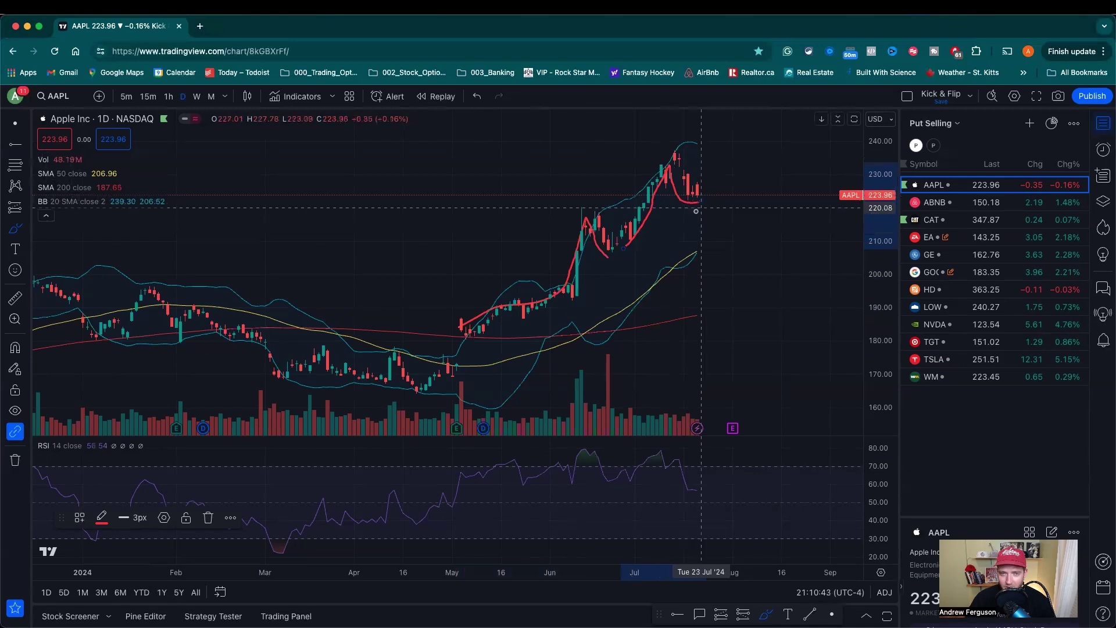
pyautogui.press('super+z')
pyautogui.press('super+z')
# Draw three horizontal rays on the AAPL chart at about 223.40, 217.45 and 207.13 to mark support levels
pyautogui.click(15, 144)
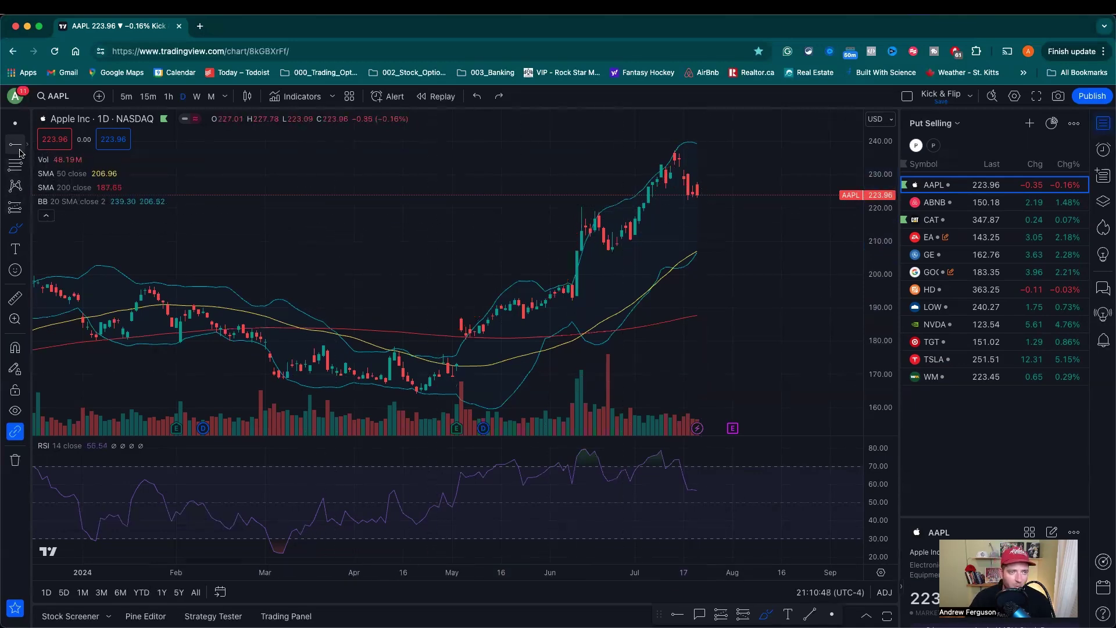
pyautogui.click(492, 197)
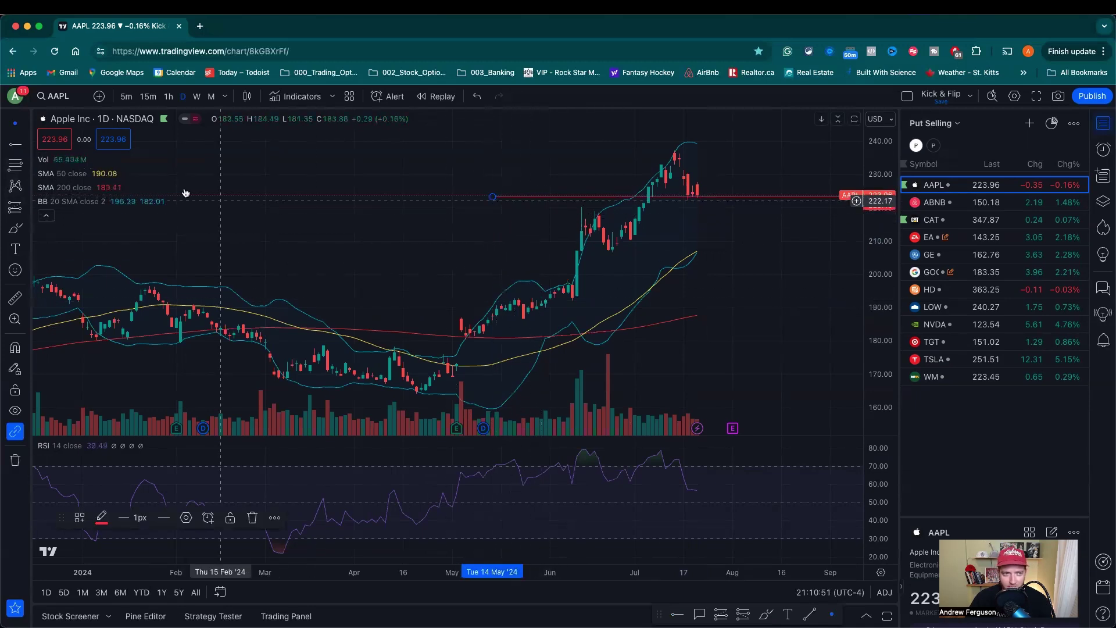
pyautogui.hotkey('alt', 'j')
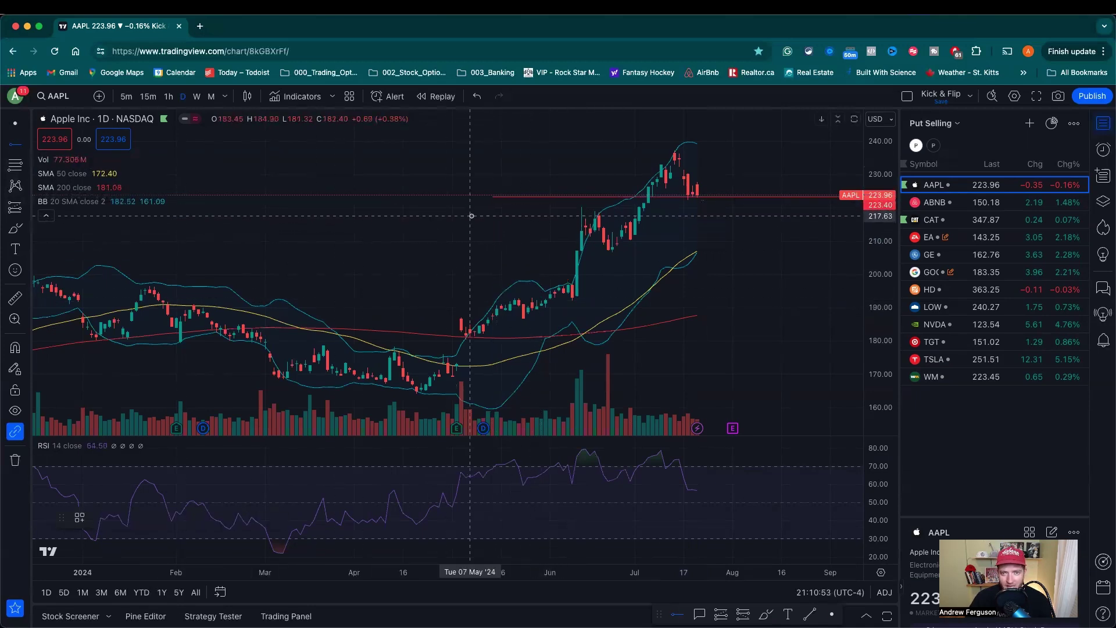
pyautogui.click(471, 216)
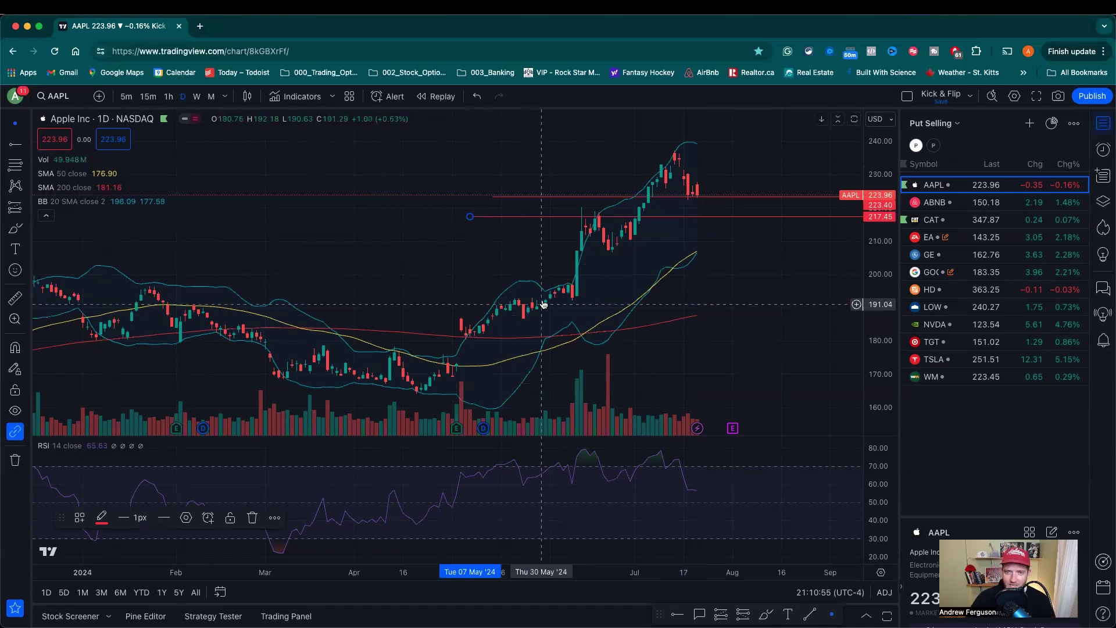
pyautogui.hotkey('alt', 'j')
pyautogui.click(542, 250)
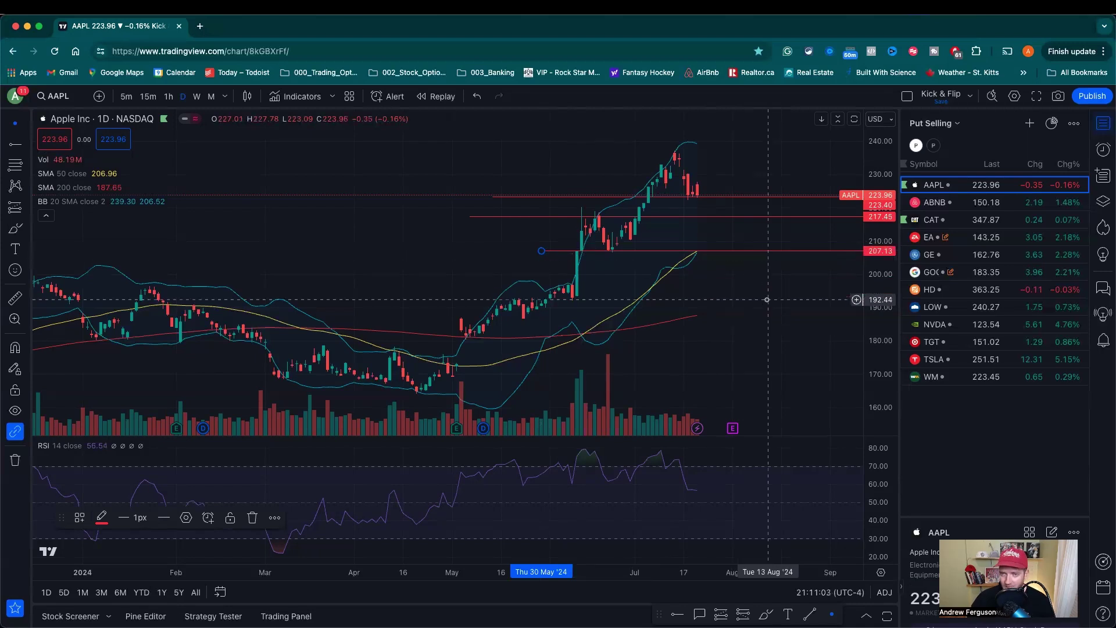
# Review the ABNB chart over a longer period and delete ABNB from the Put Selling watchlist
pyautogui.click(943, 204)
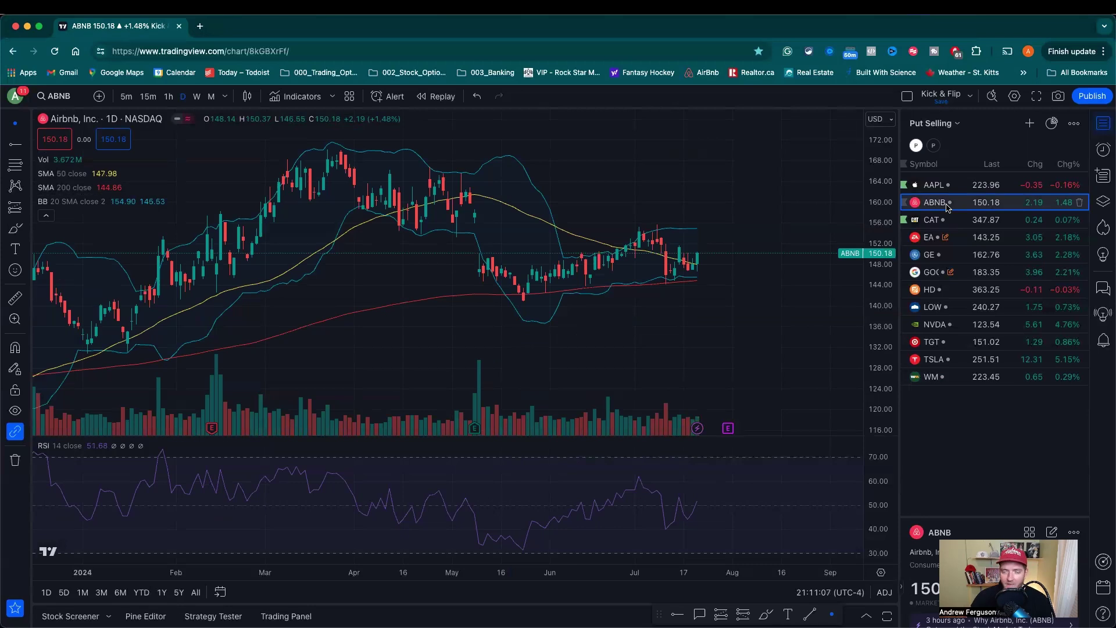
pyautogui.scroll(-1, 703, 244)
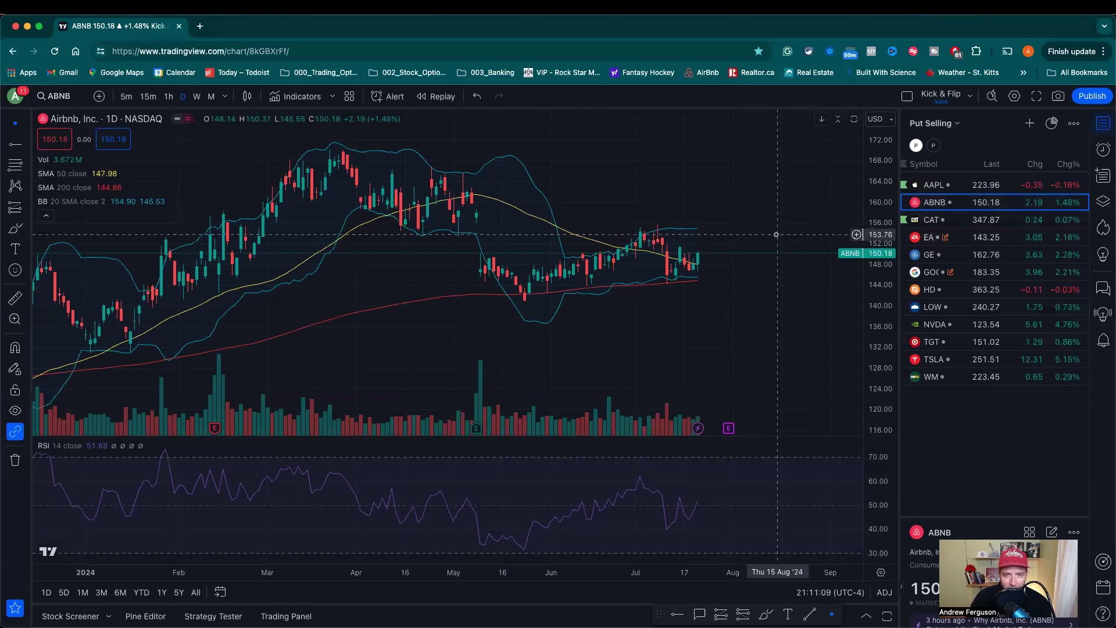
pyautogui.scroll(-2, 632, 256)
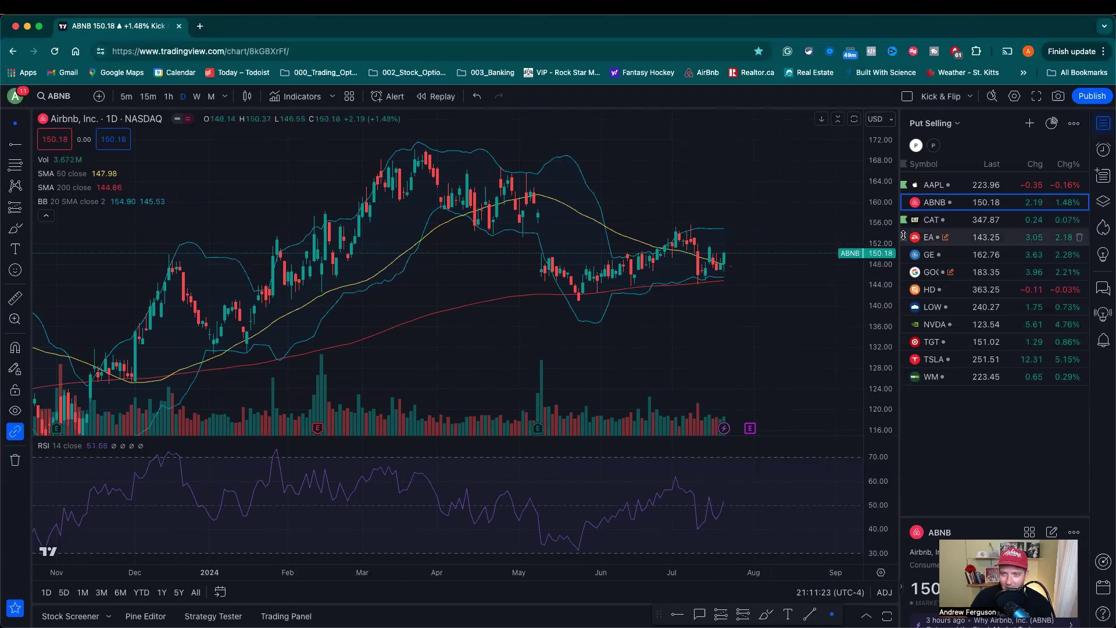
pyautogui.press('Delete')
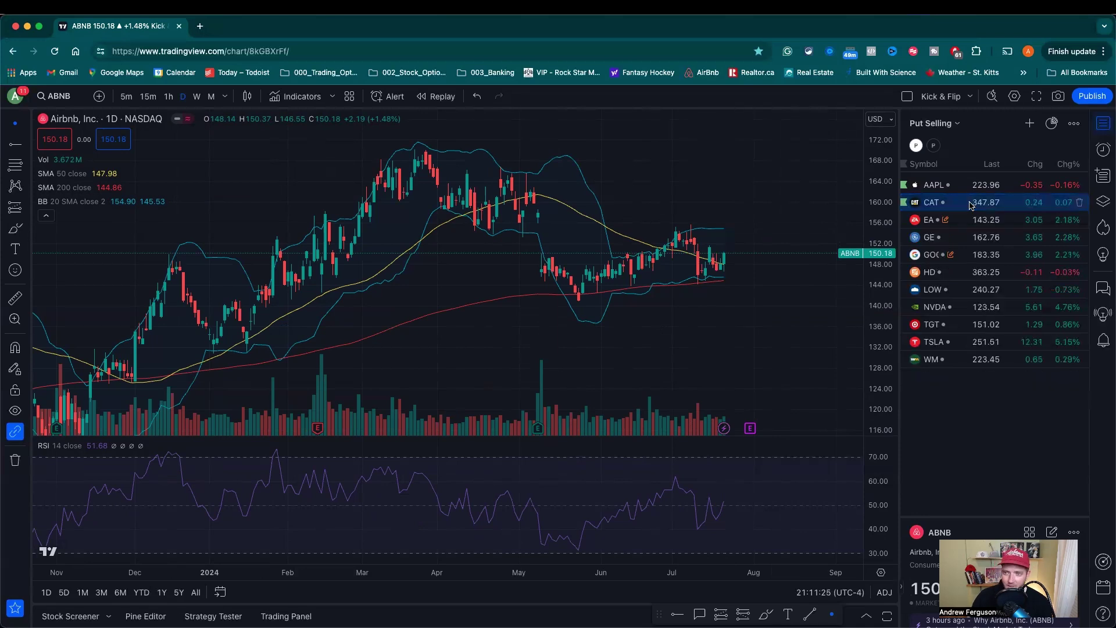
# Display the CAT chart from the Put Selling watchlist
pyautogui.click(954, 202)
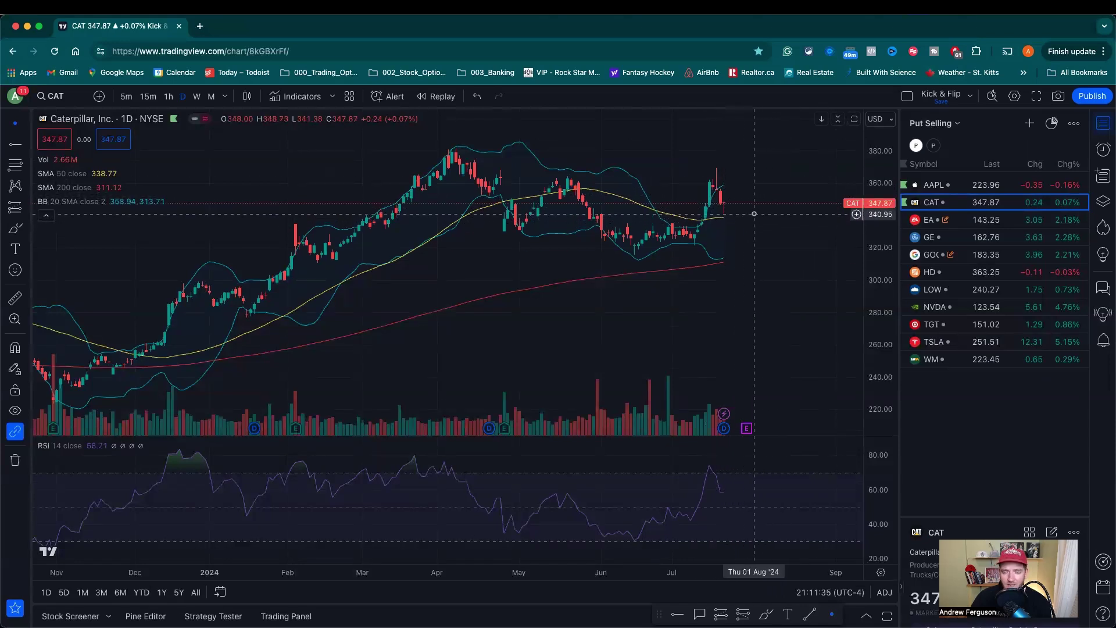
# Review the EA chart with a compressed price scale and delete EA from the Put Selling watchlist
pyautogui.click(950, 222)
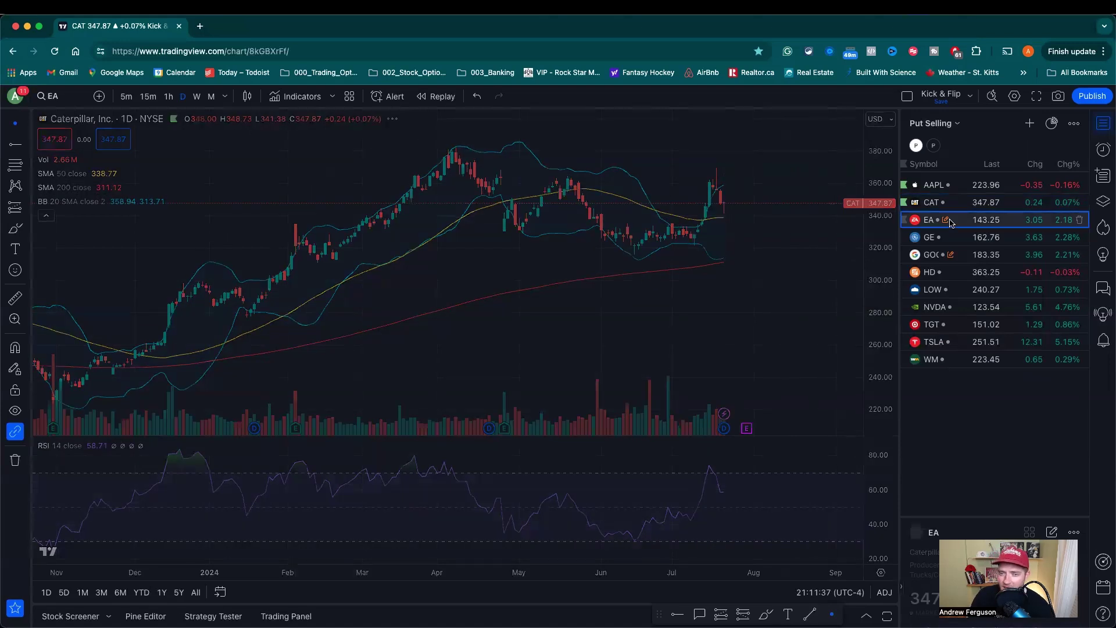
pyautogui.moveTo(879, 147); pyautogui.dragTo(865, 288)
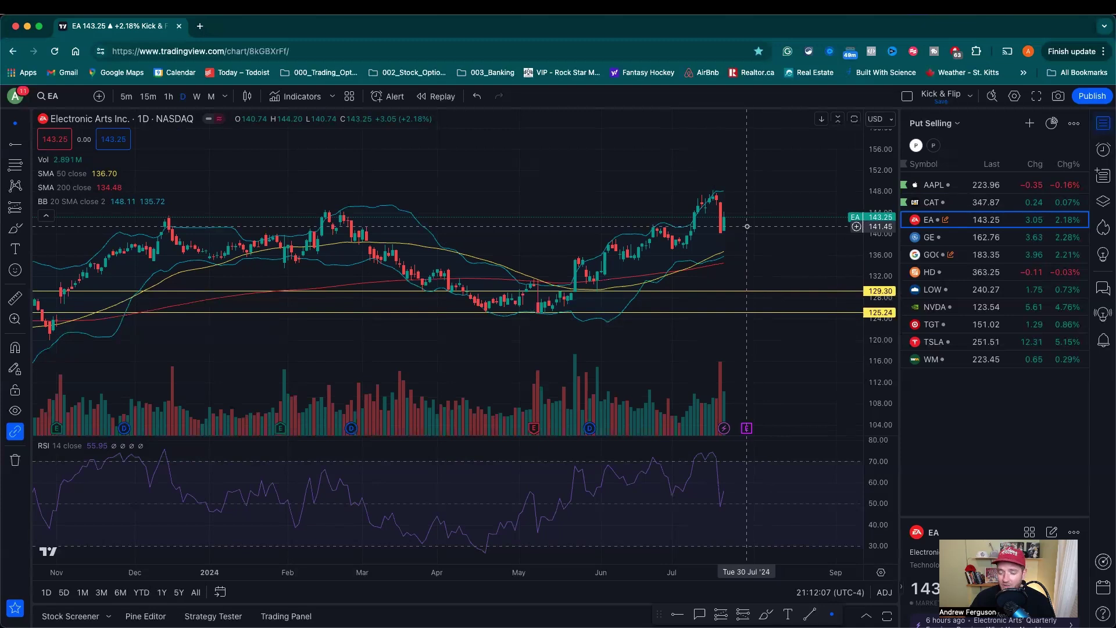
pyautogui.press('Delete')
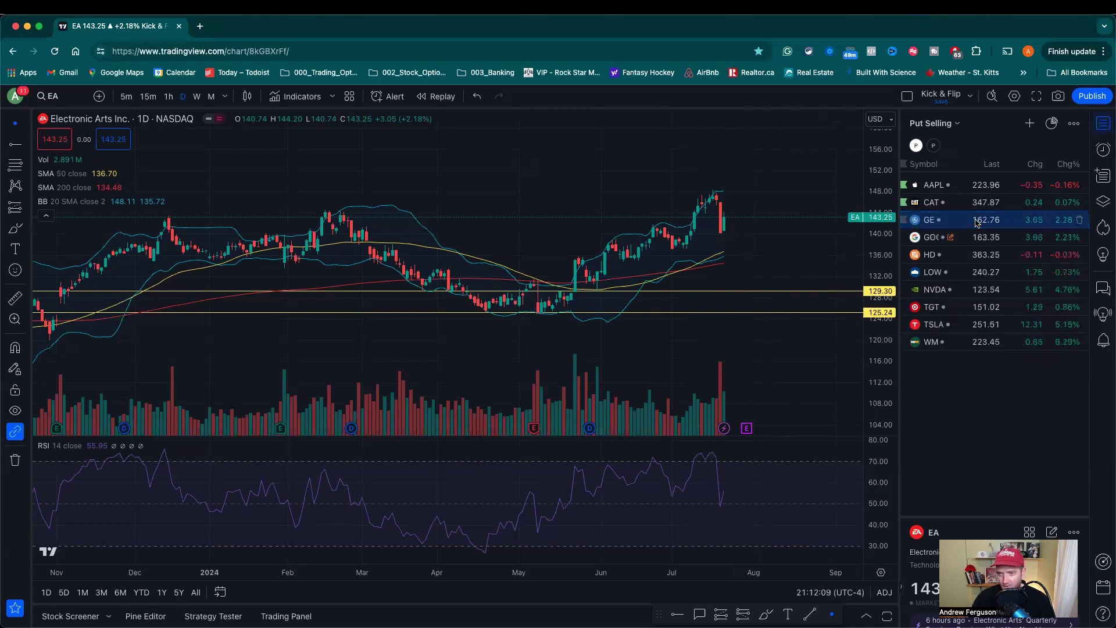
# Display the GE chart and draw two horizontal rays at about 155.94 and 171.20 to bound its sideways range
pyautogui.click(970, 222)
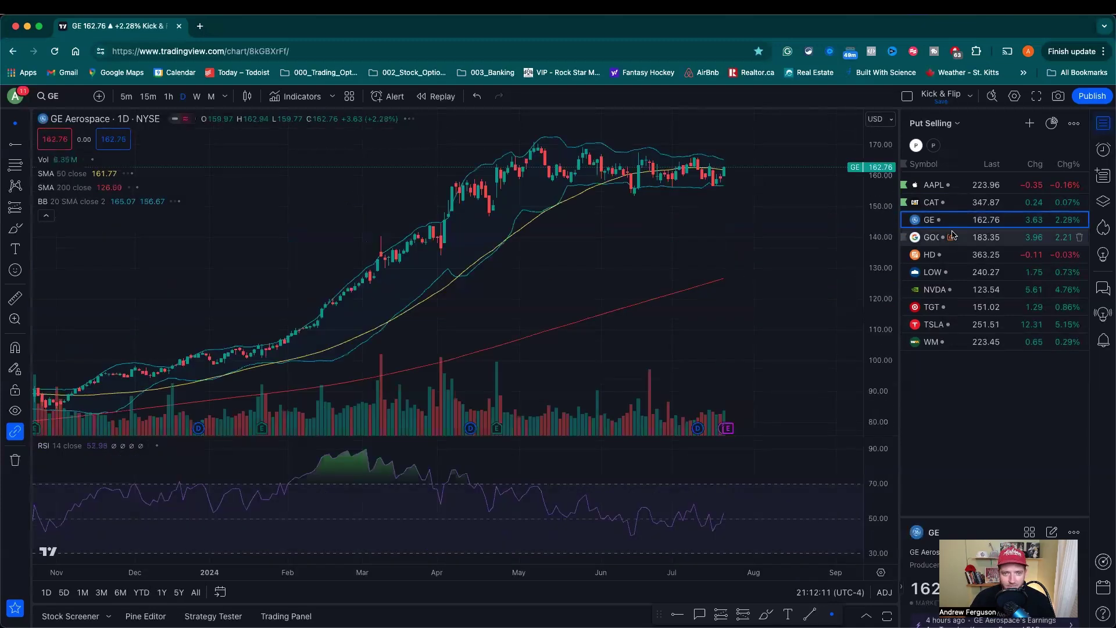
pyautogui.click(362, 187)
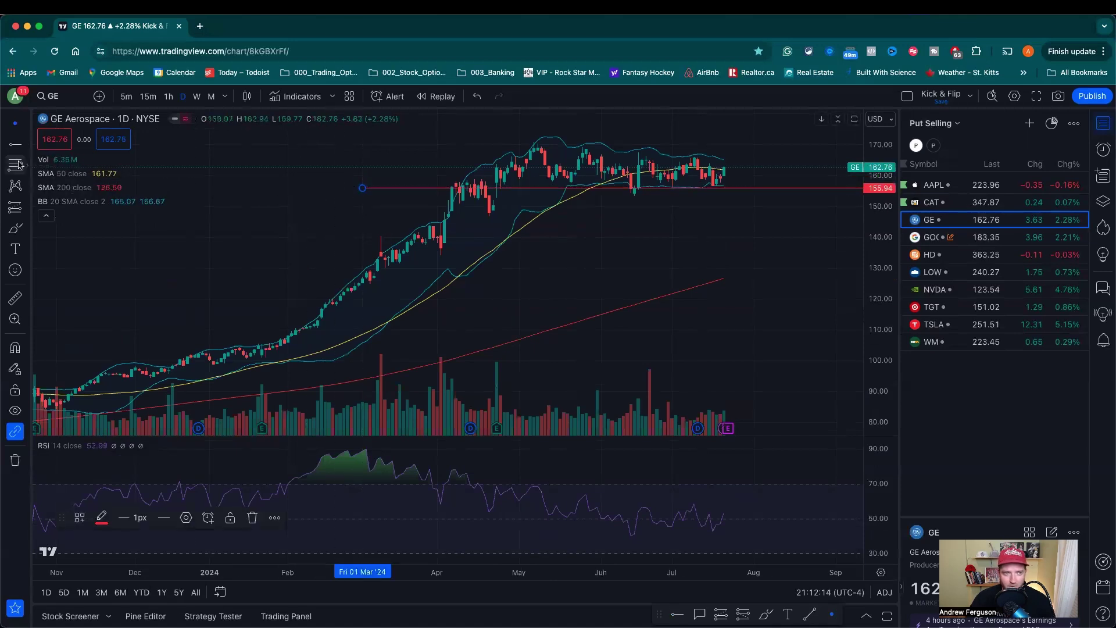
pyautogui.click(366, 141)
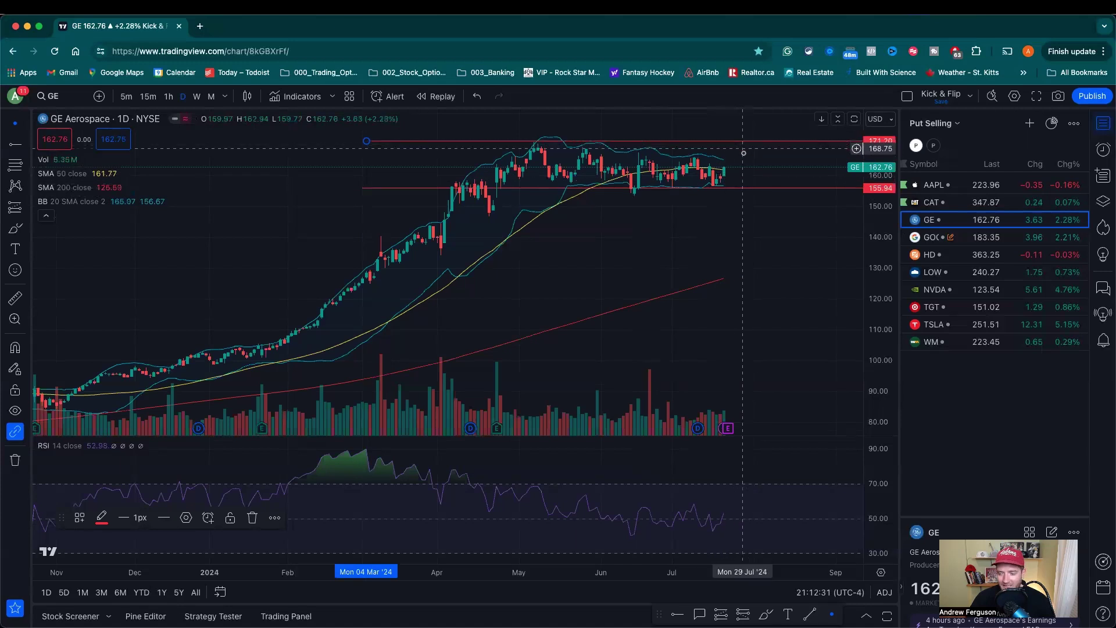
# Delete GE from the Put Selling watchlist
pyautogui.rightClick(948, 225)
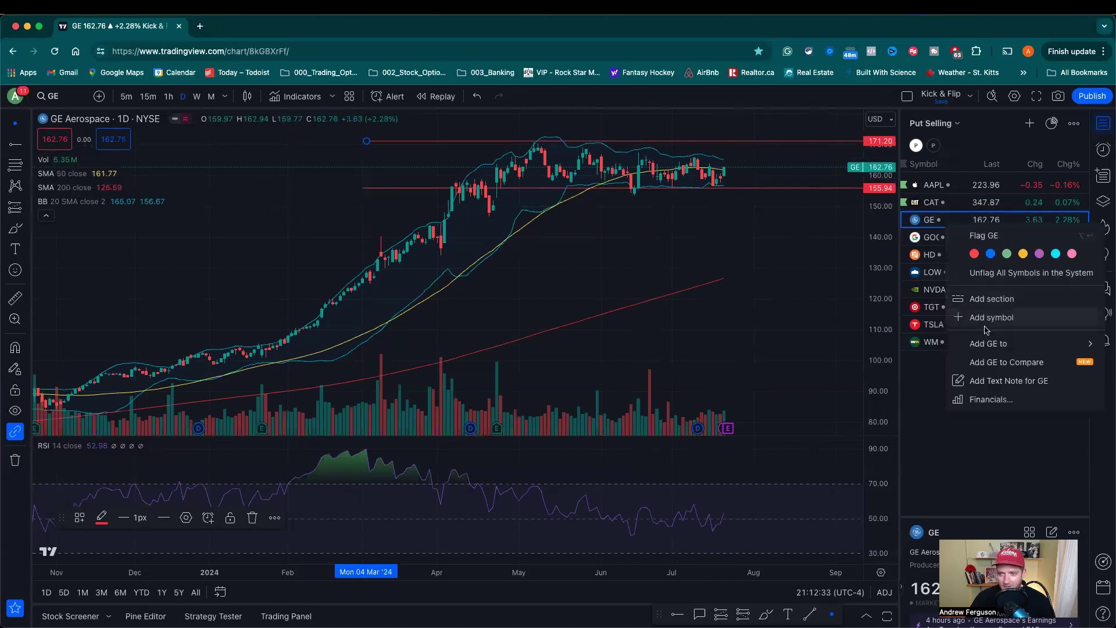
pyautogui.click(956, 215)
pyautogui.press('Delete')
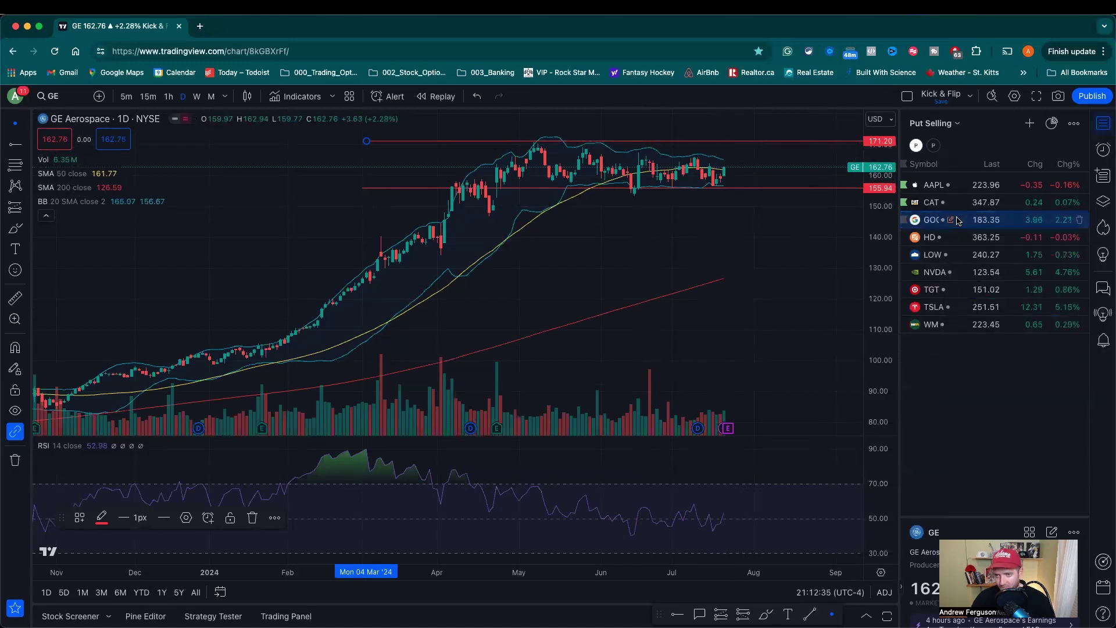
# Display the GOOG chart, circle the mid-July candles at the 50-day SMA with the Brush, and delete the stroke
pyautogui.click(958, 221)
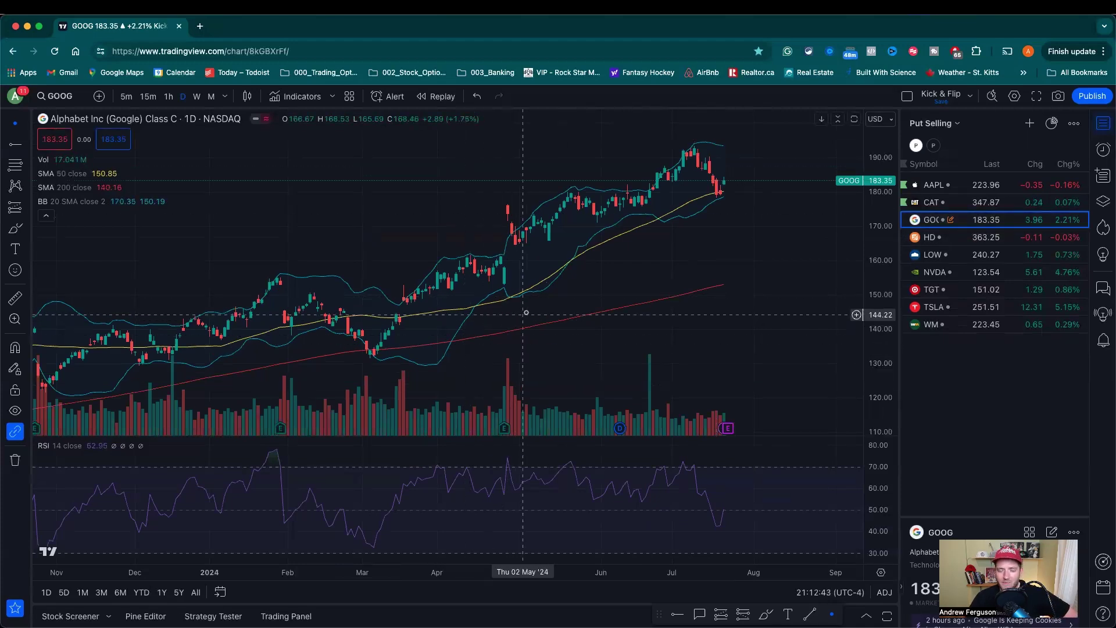
pyautogui.moveTo(64, 201)
pyautogui.click(15, 227)
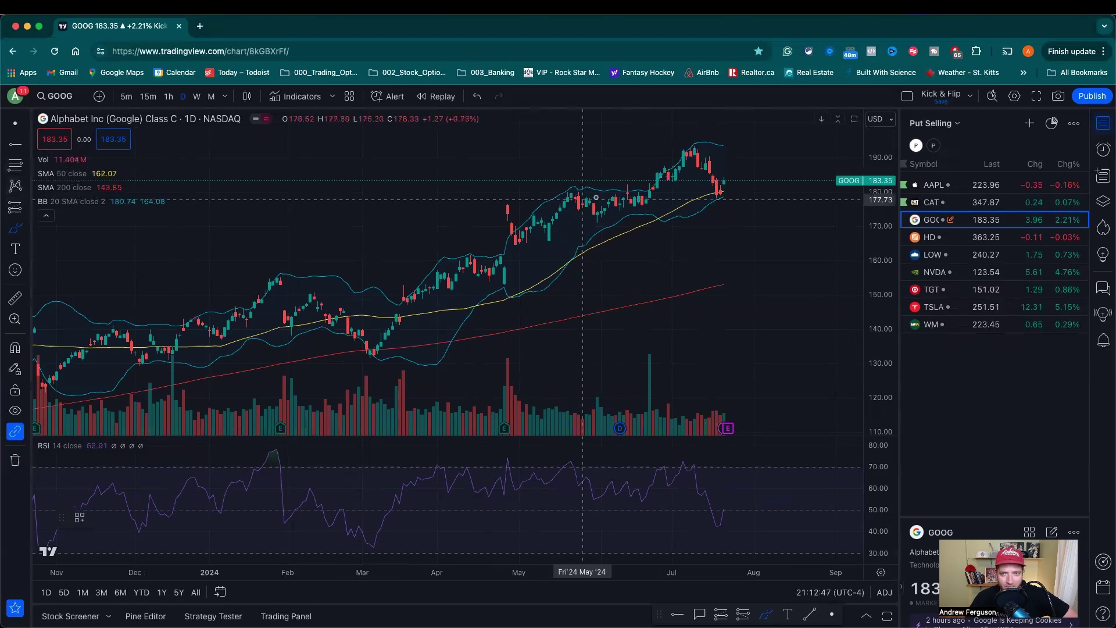
pyautogui.moveTo(724, 185)
pyautogui.mouseDown()
pyautogui.moveTo(697, 203)
pyautogui.moveTo(735, 200)
pyautogui.mouseUp()
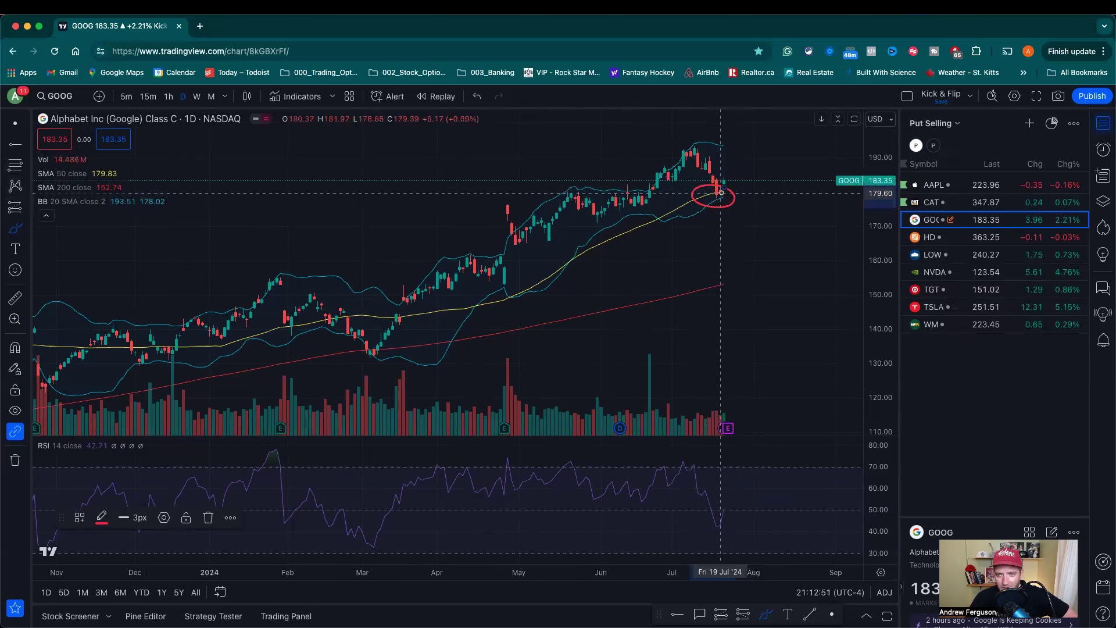
pyautogui.press('Delete')
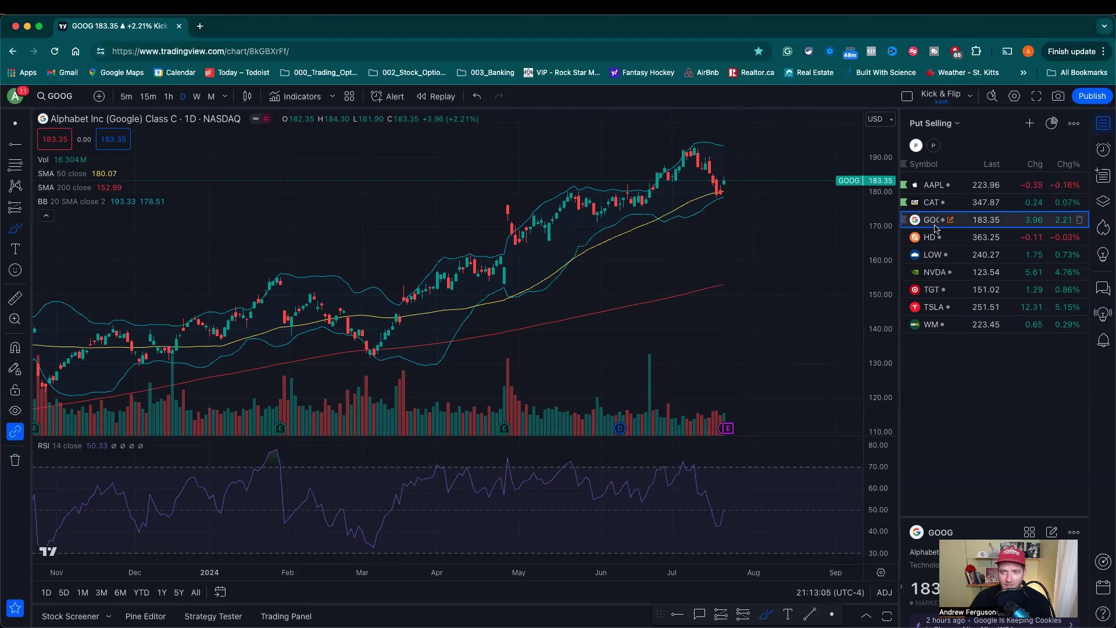
# Display the HD chart and draw a horizontal ray from early December at about 350.42 to mark support
pyautogui.click(951, 241)
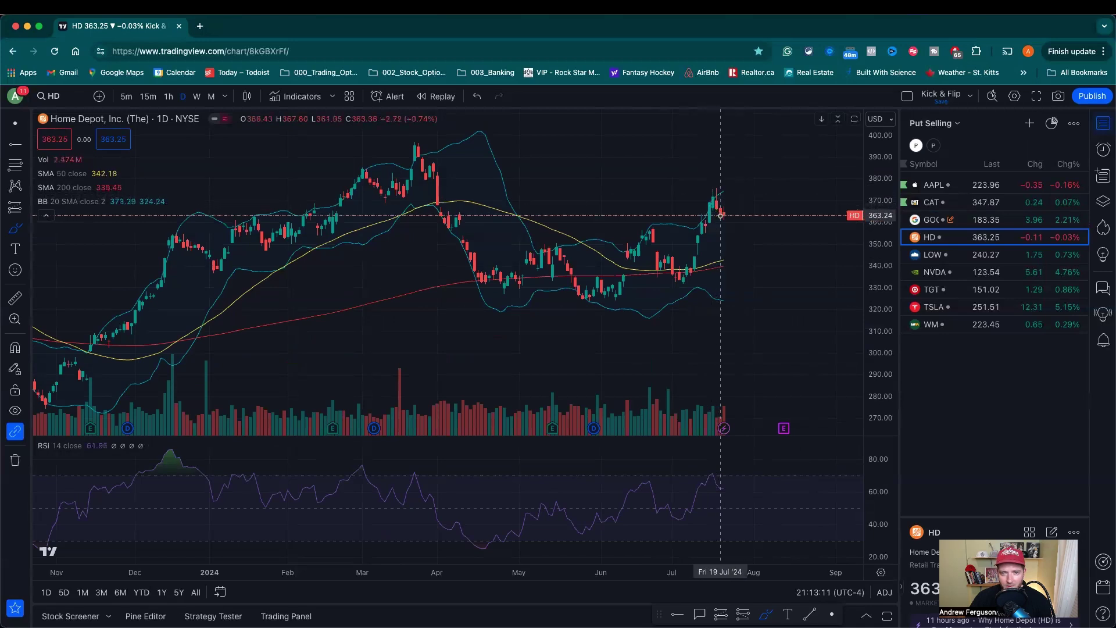
pyautogui.moveTo(36, 181)
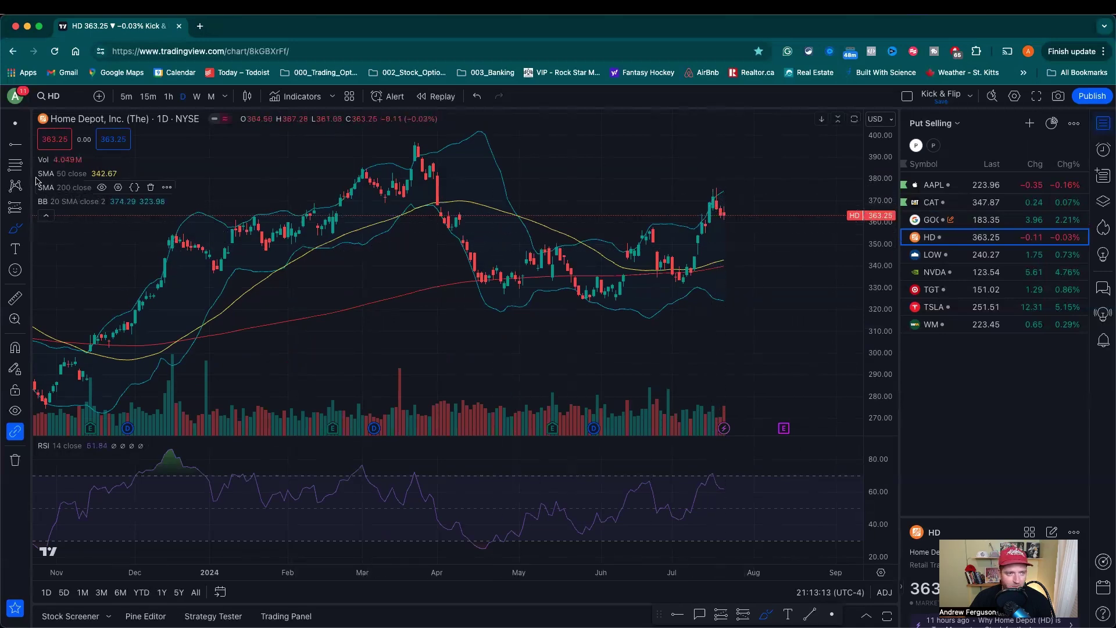
pyautogui.click(16, 149)
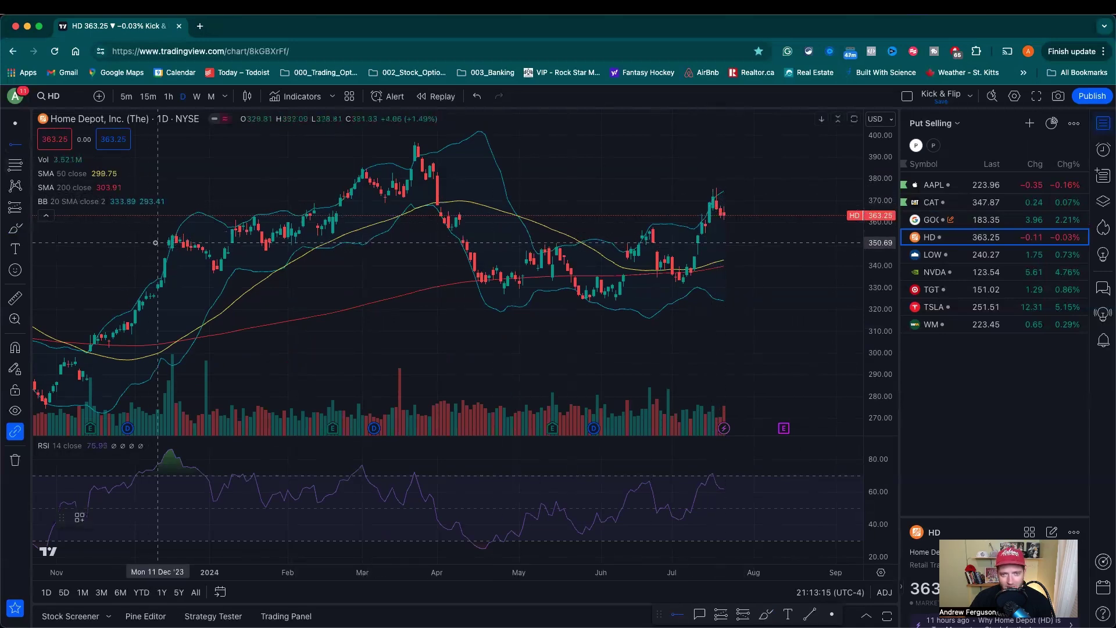
pyautogui.click(155, 243)
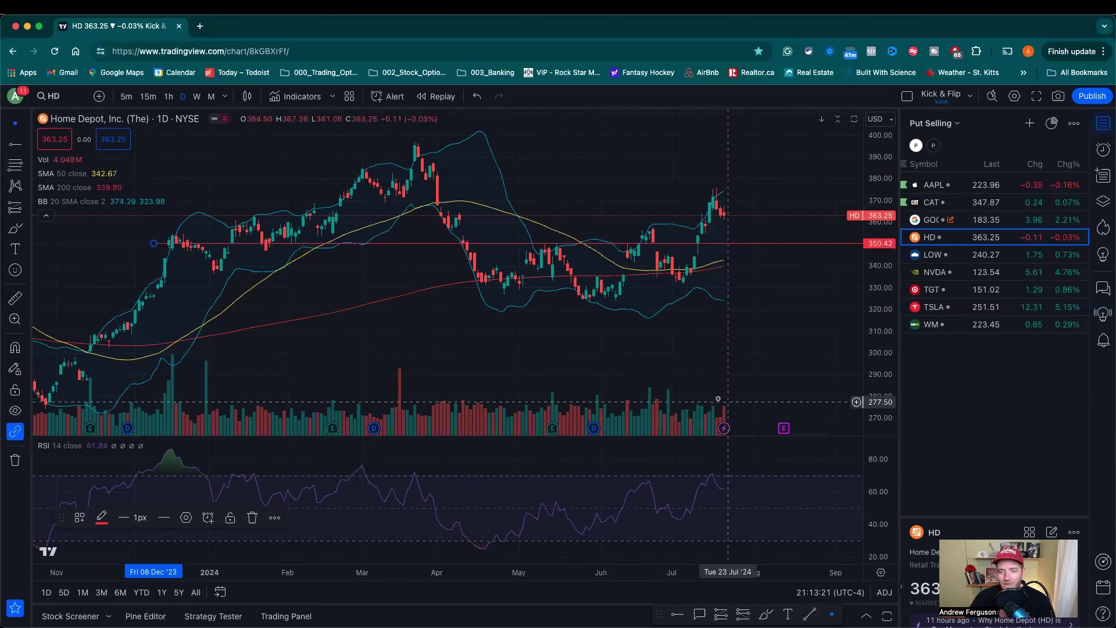
# Examine HD's recent candles against the support ray and moving averages, and delete HD from the Put Selling watchlist
pyautogui.scroll(3, 698, 430)
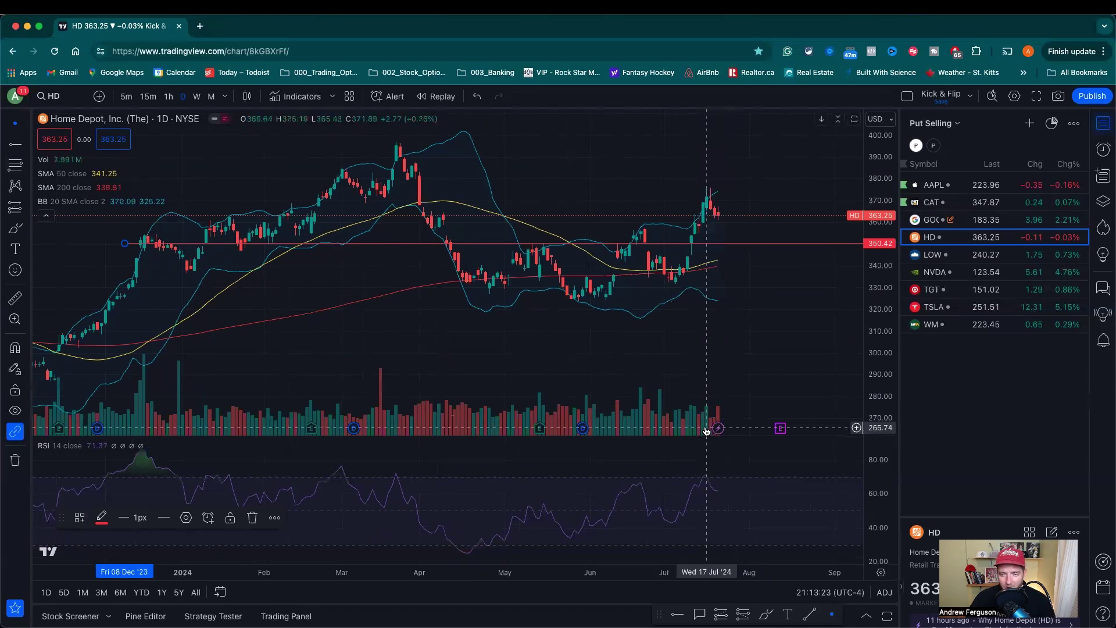
pyautogui.scroll(2, 582, 419)
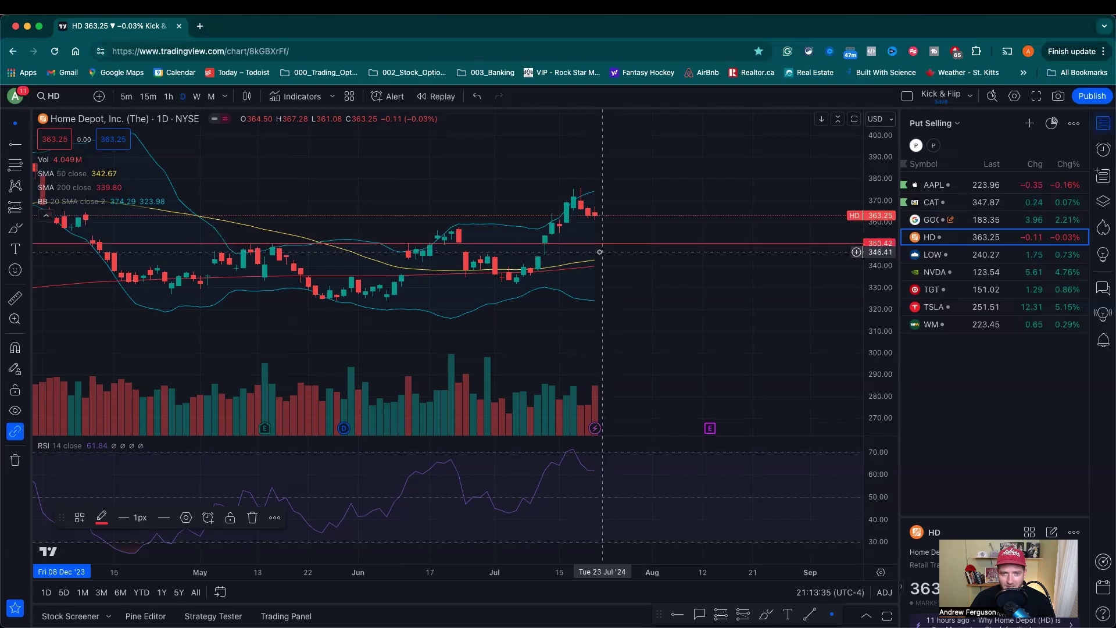
pyautogui.scroll(-3, 599, 252)
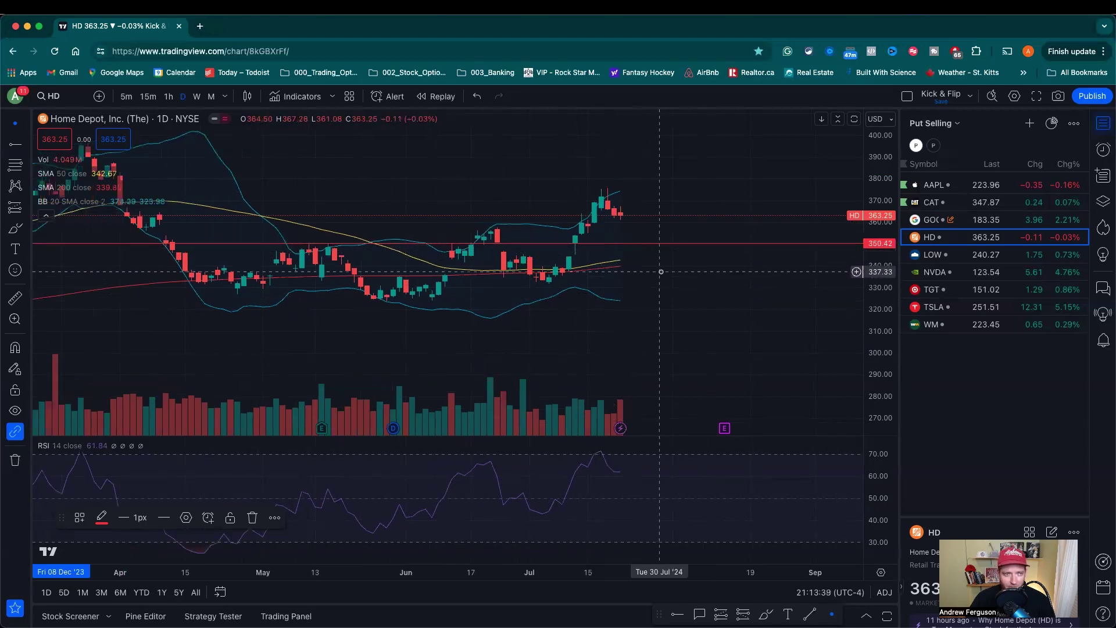
pyautogui.scroll(-6, 659, 274)
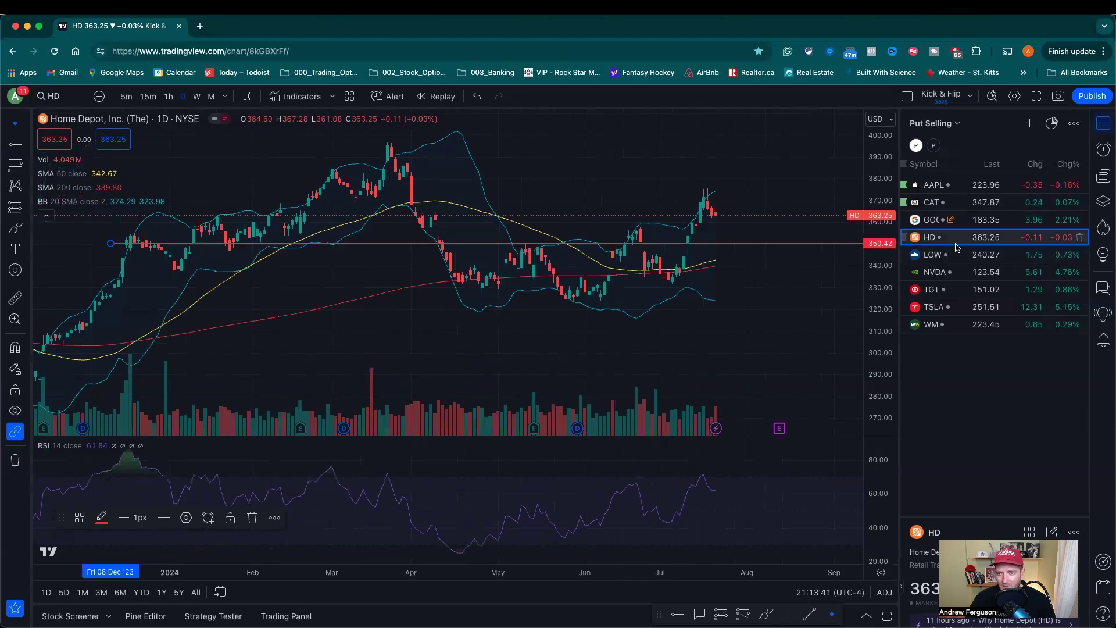
pyautogui.press('Delete')
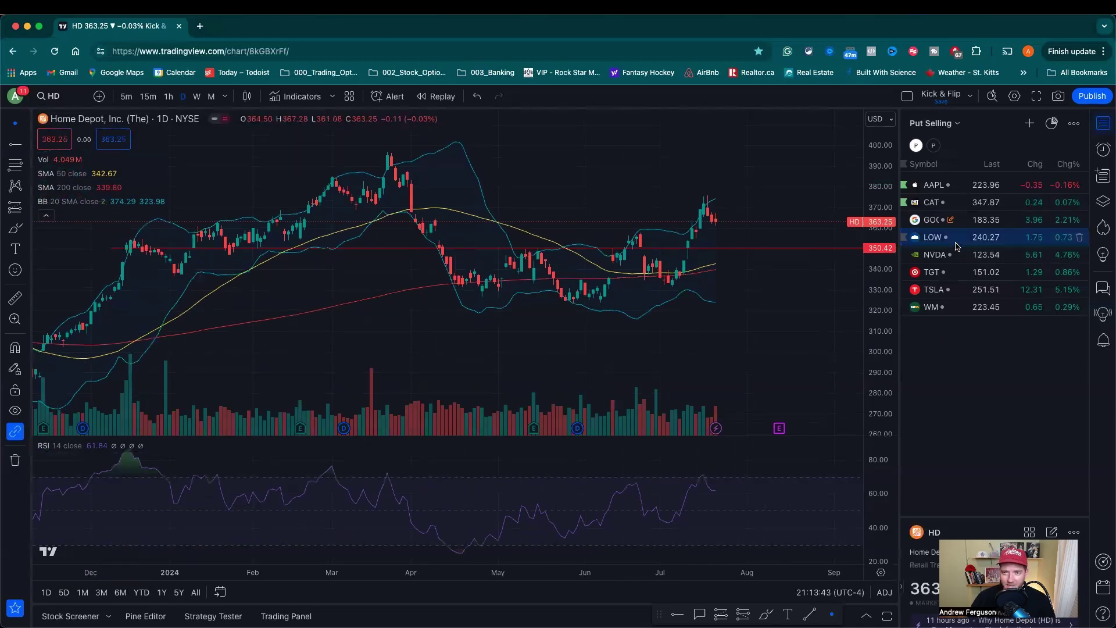
# Review the LOW chart and delete LOW from the Put Selling watchlist
pyautogui.click(961, 243)
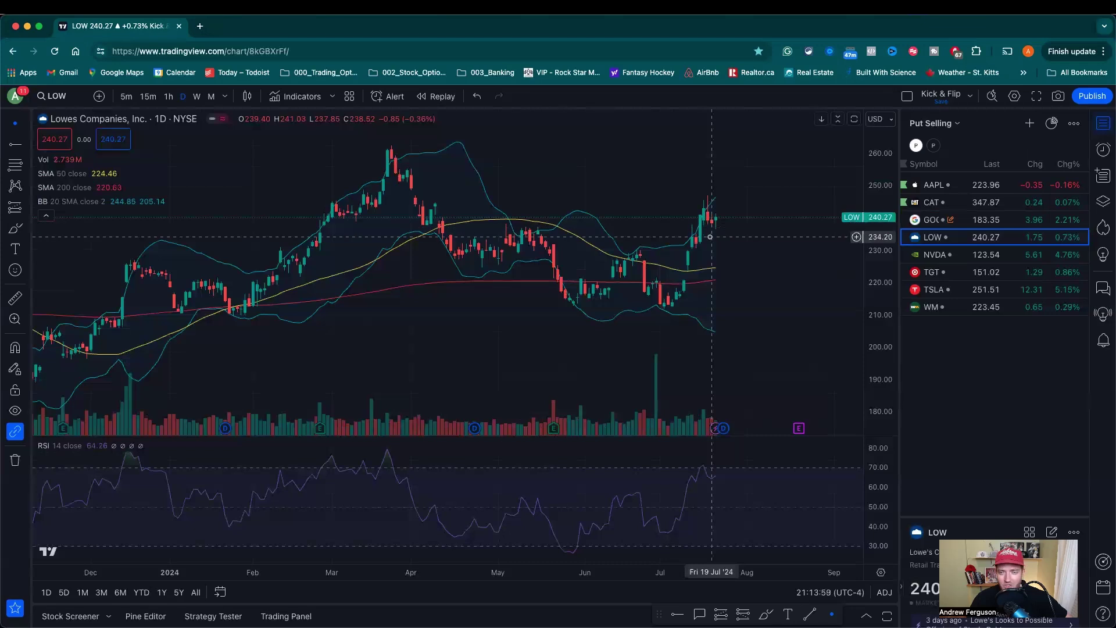
pyautogui.press('Down')
pyautogui.click(962, 241)
pyautogui.press('Delete')
# Display the NVDA chart and examine its recent price action relative to the 50-day SMA and lower Bollinger Band
pyautogui.click(962, 242)
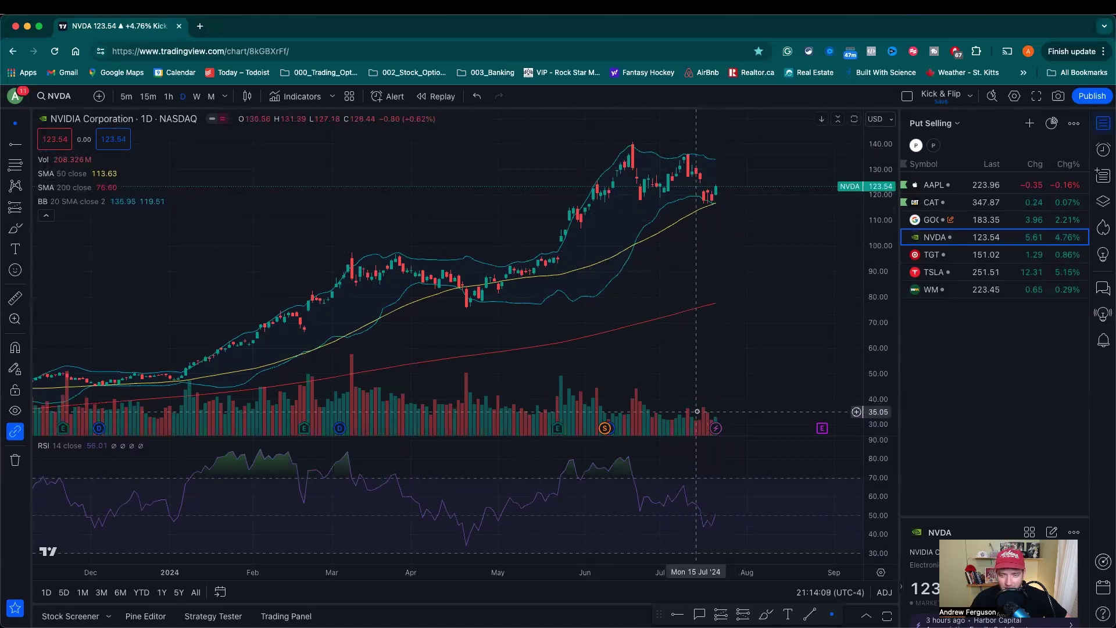
pyautogui.scroll(2, 876, 407)
pyautogui.scroll(2, 878, 407)
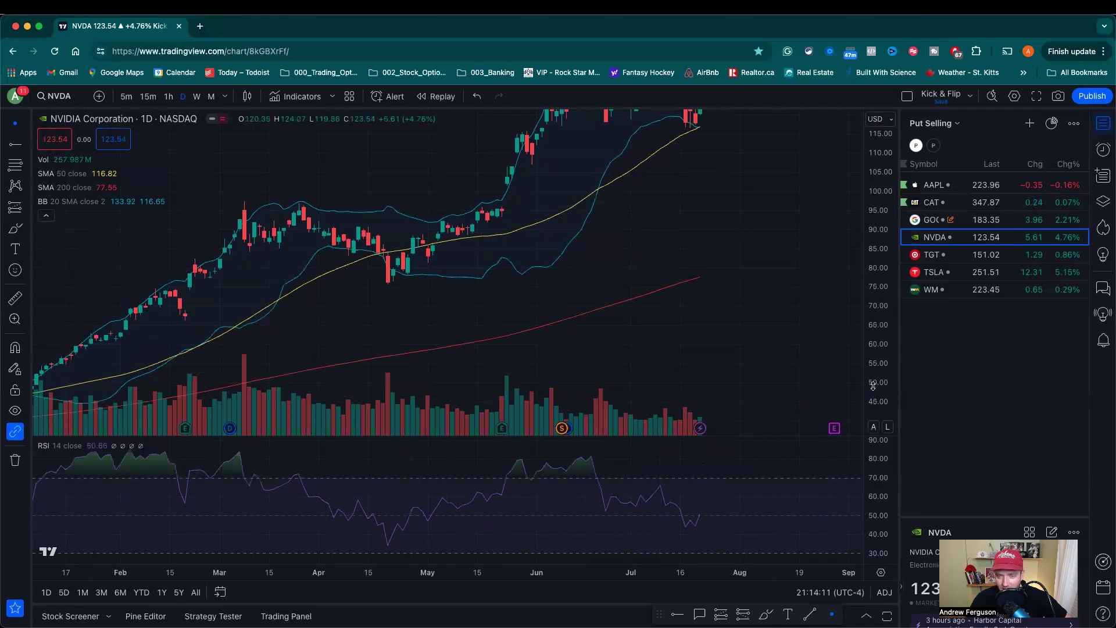
pyautogui.scroll(1, 619, 423)
pyautogui.scroll(1, 620, 423)
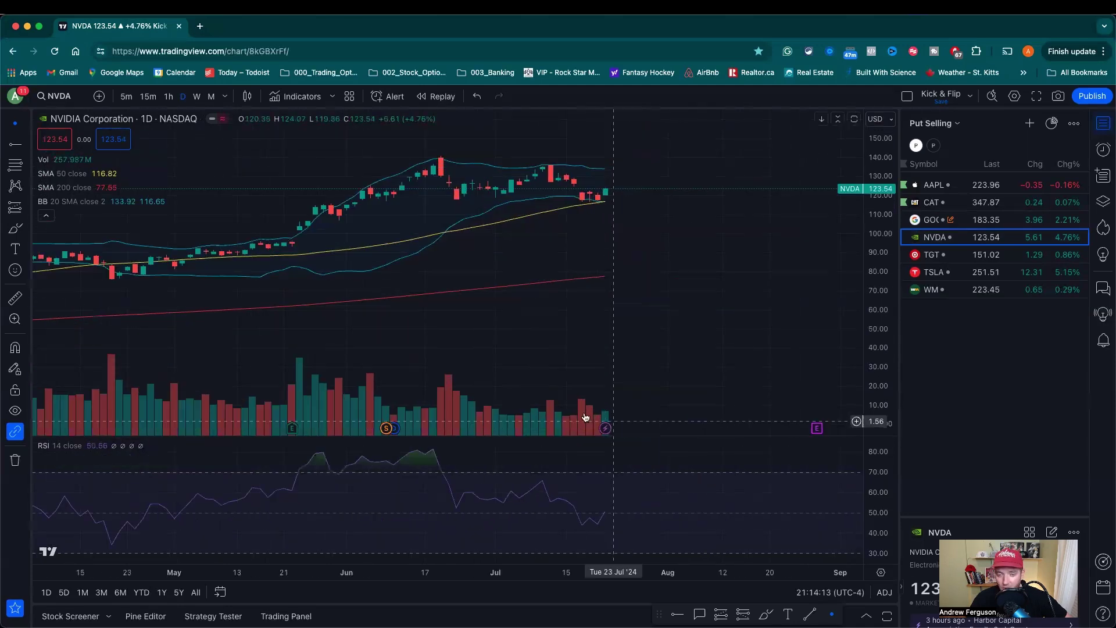
pyautogui.moveTo(568, 425); pyautogui.dragTo(566, 424)
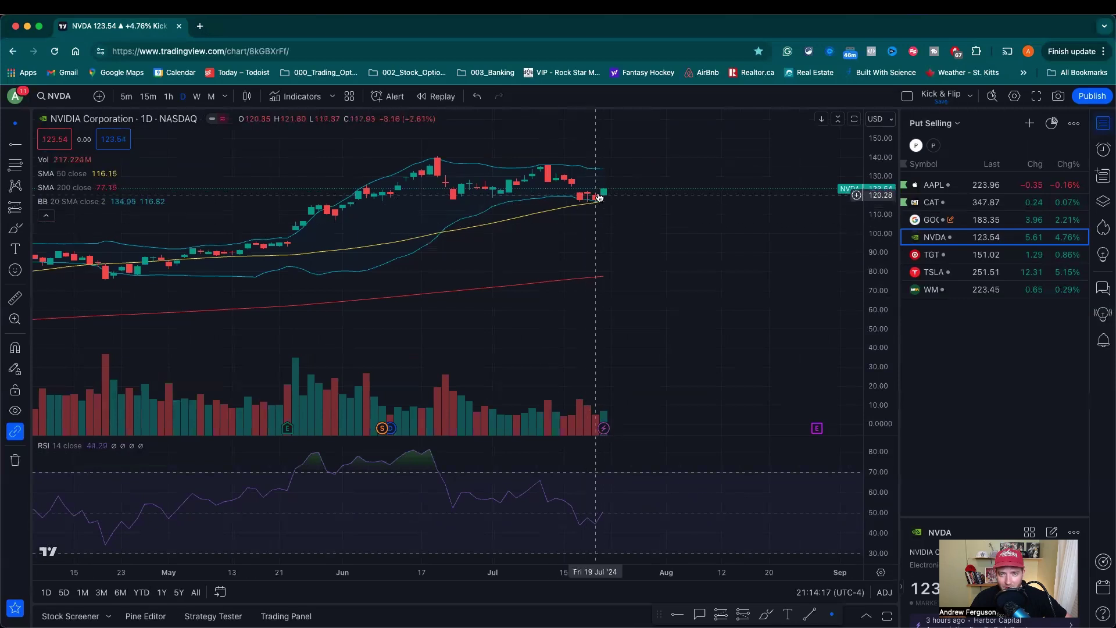
pyautogui.scroll(-2, 631, 264)
pyautogui.scroll(-1, 631, 263)
pyautogui.scroll(-1, 698, 256)
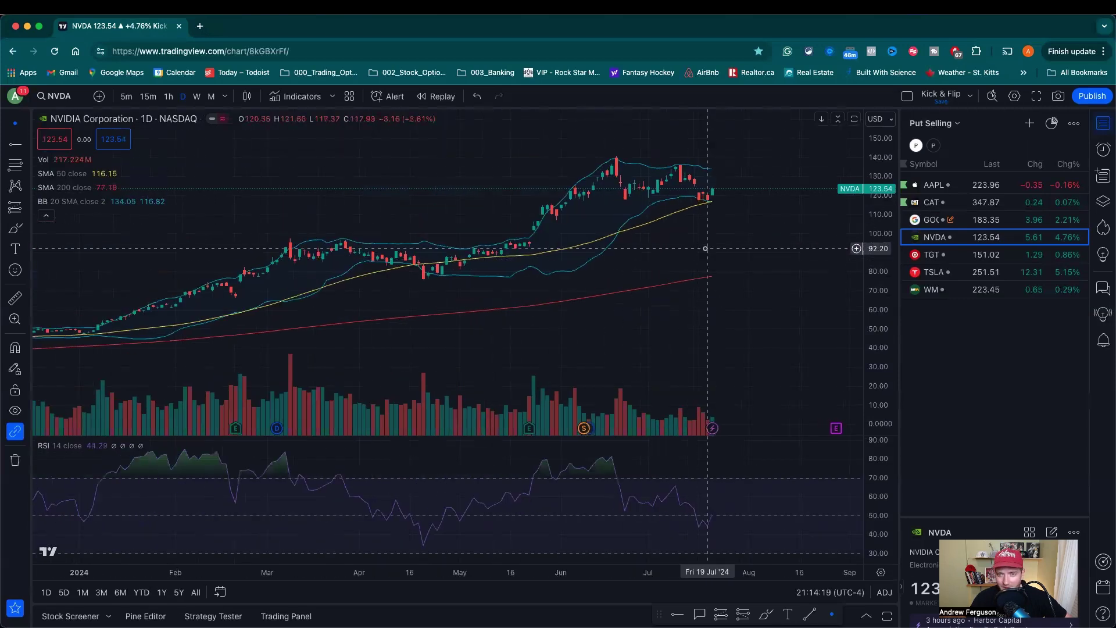
pyautogui.hscroll(3, 733, 212)
pyautogui.moveTo(882, 205); pyautogui.dragTo(882, 190)
pyautogui.moveTo(717, 208); pyautogui.dragTo(710, 231)
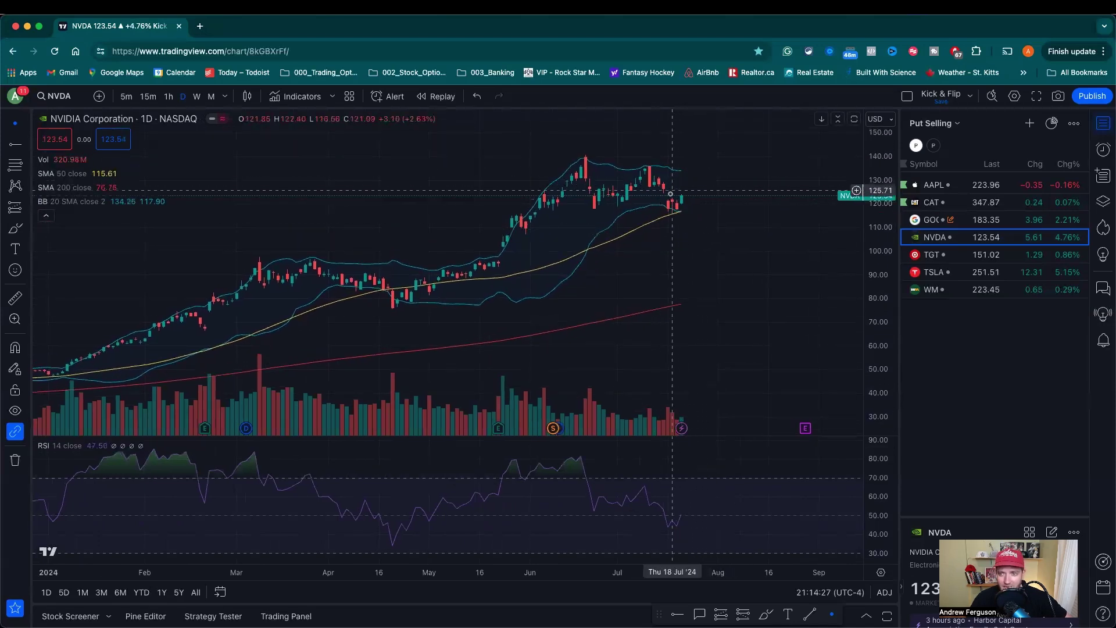
# Review the TGT chart and delete TGT from the Put Selling watchlist
pyautogui.click(958, 256)
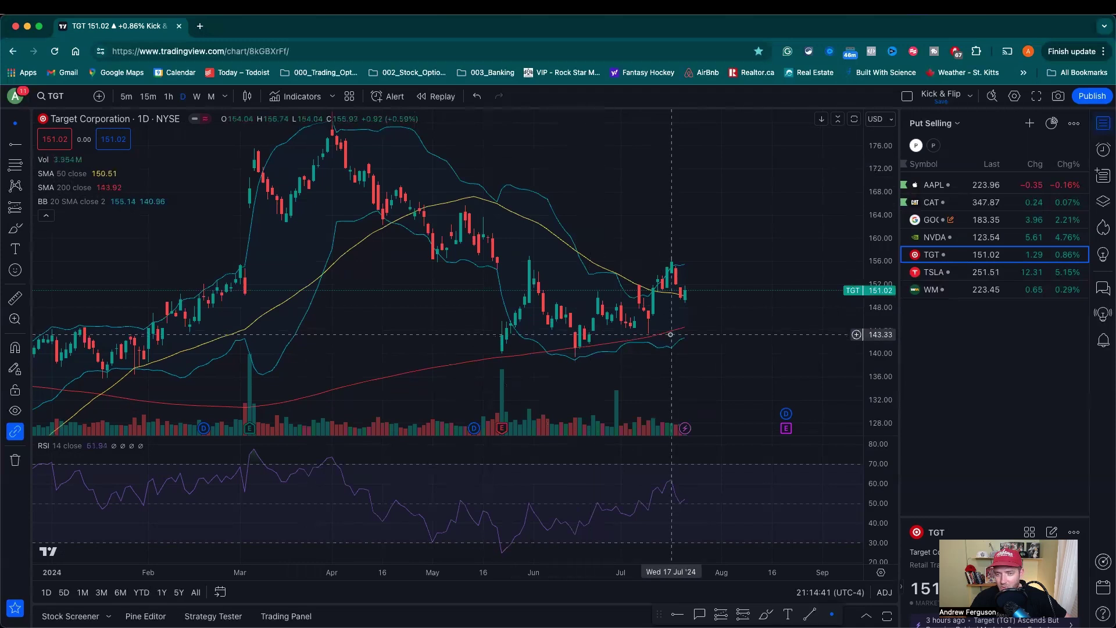
pyautogui.moveTo(875, 182); pyautogui.dragTo(876, 198)
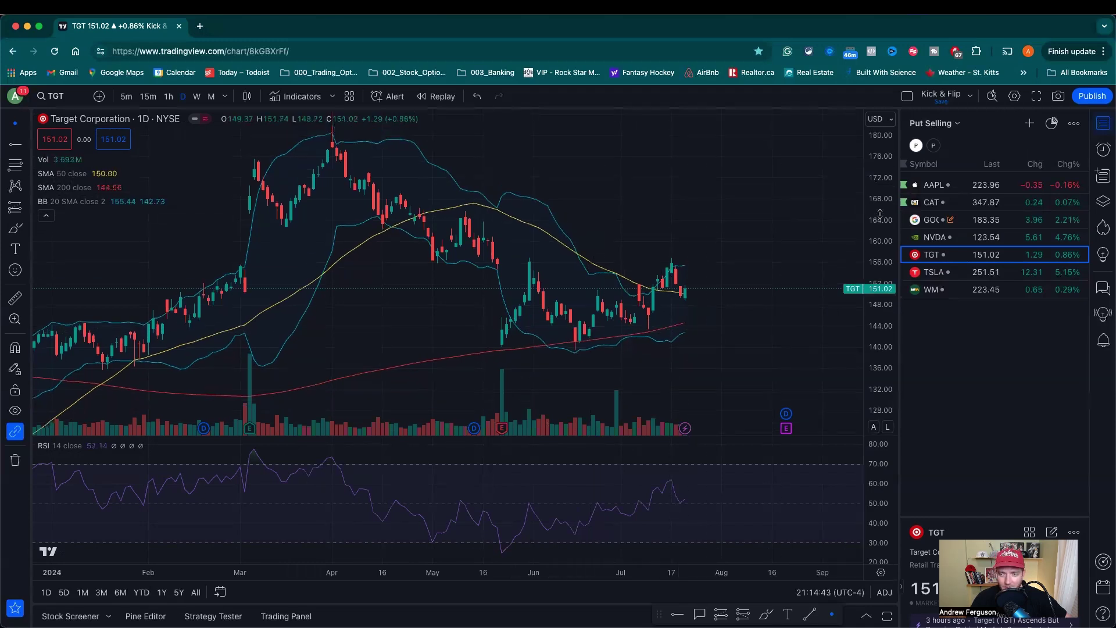
pyautogui.press('Delete')
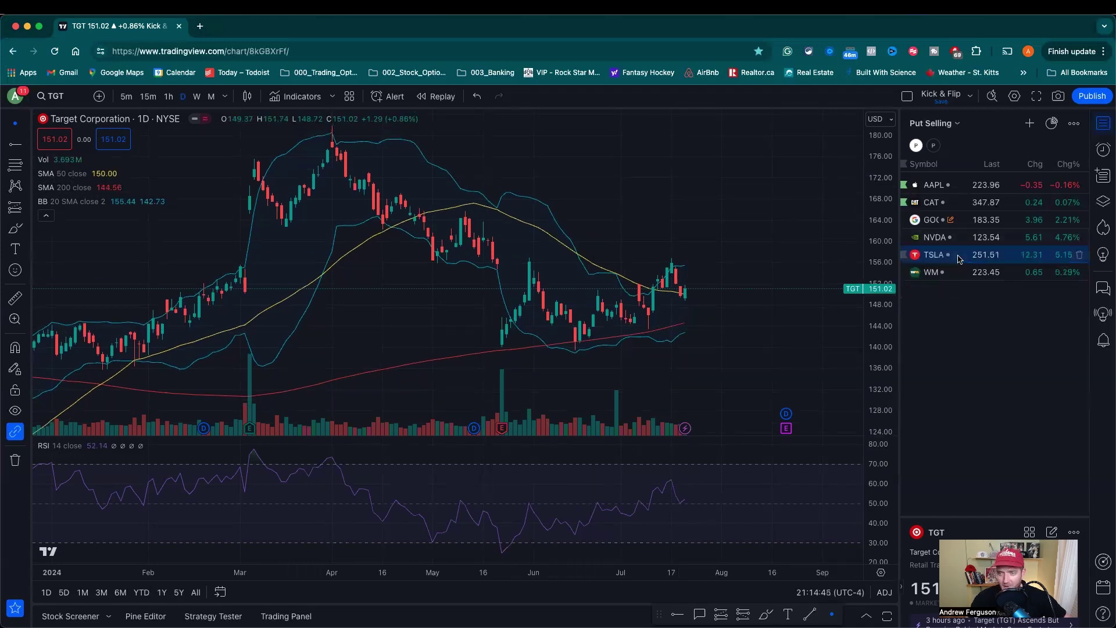
# Review the TSLA chart over a wider price range and delete TSLA from the Put Selling watchlist
pyautogui.click(959, 260)
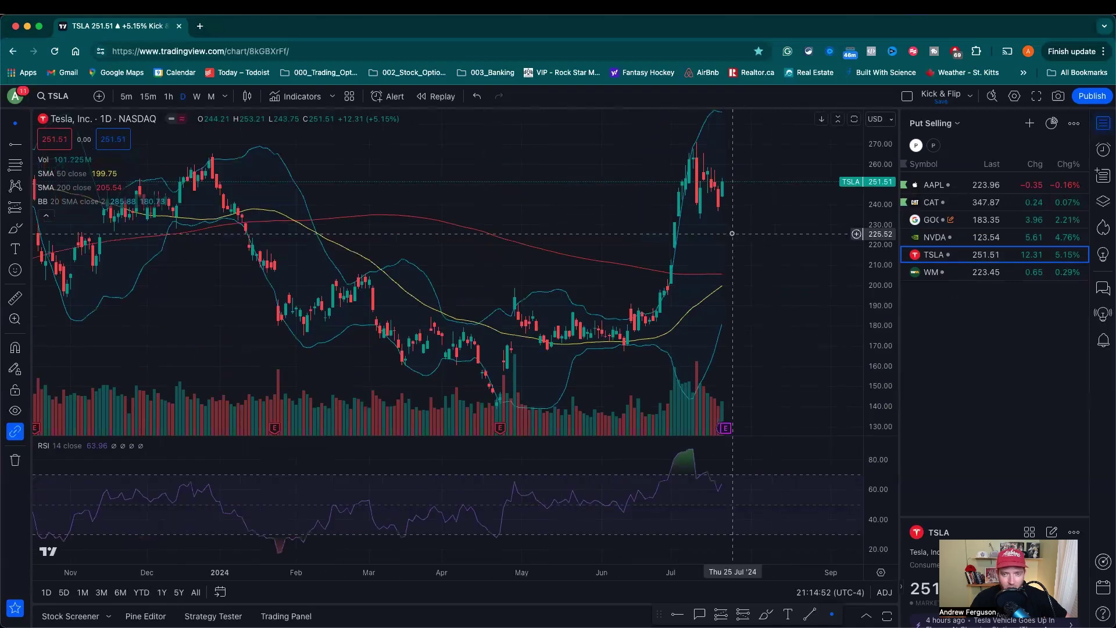
pyautogui.scroll(3, 753, 240)
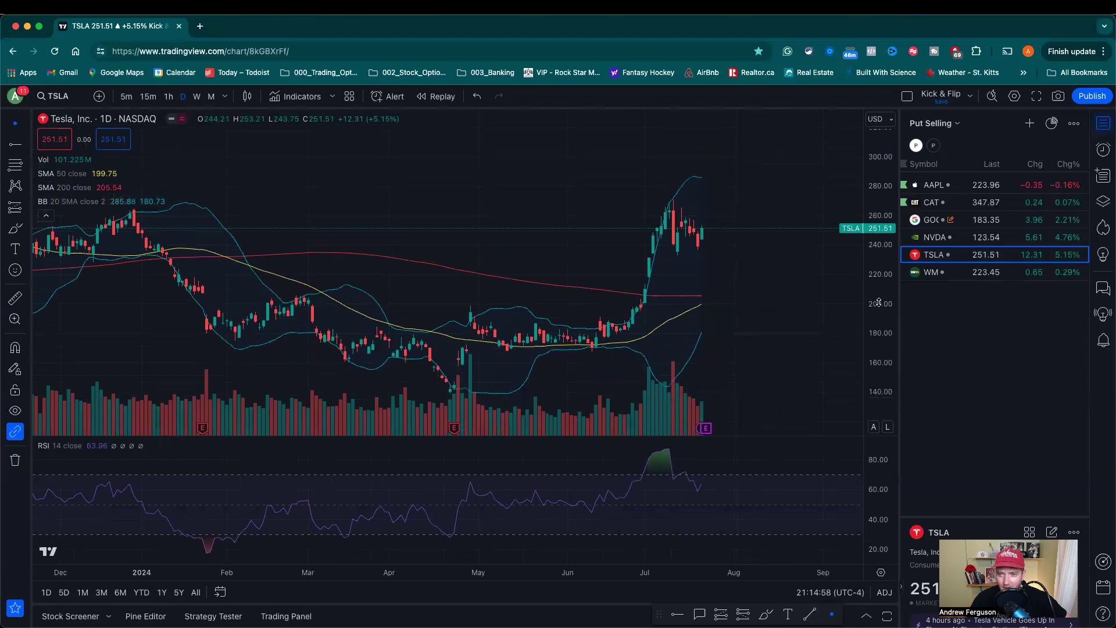
pyautogui.press('Delete')
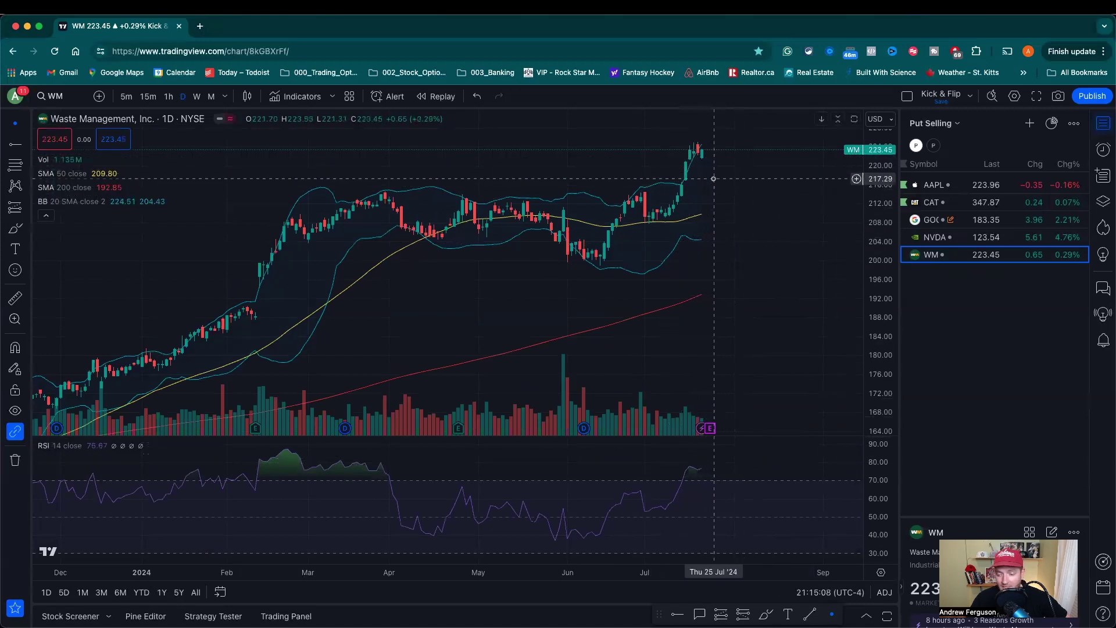
# Review the WM chart's recent price action relative to its 50-day SMA and upper Bollinger Band
pyautogui.moveTo(714, 177); pyautogui.dragTo(662, 192)
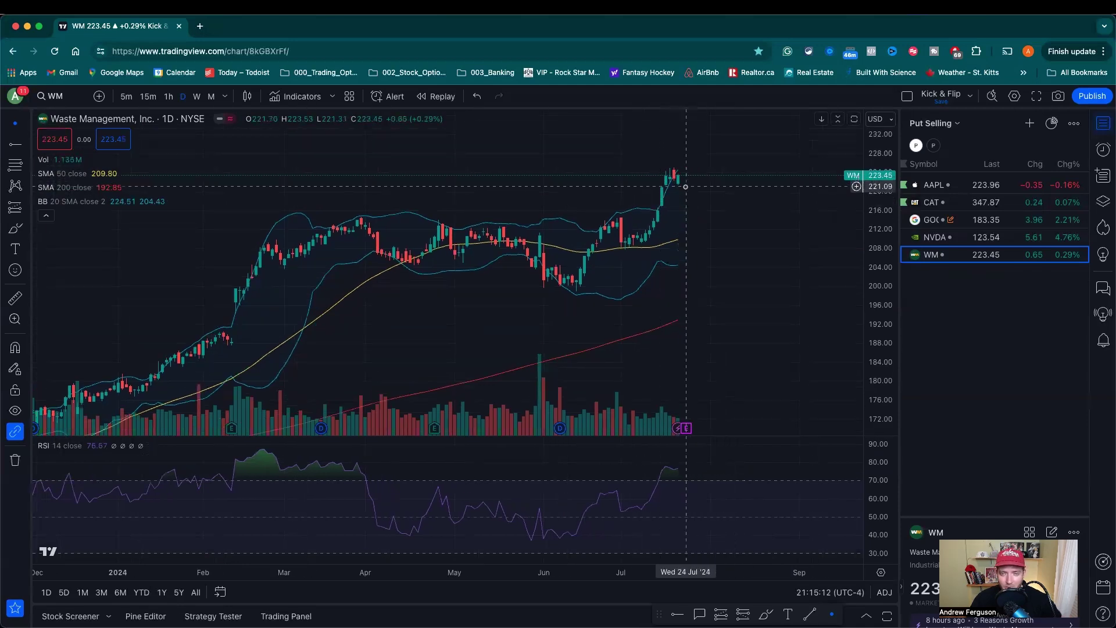
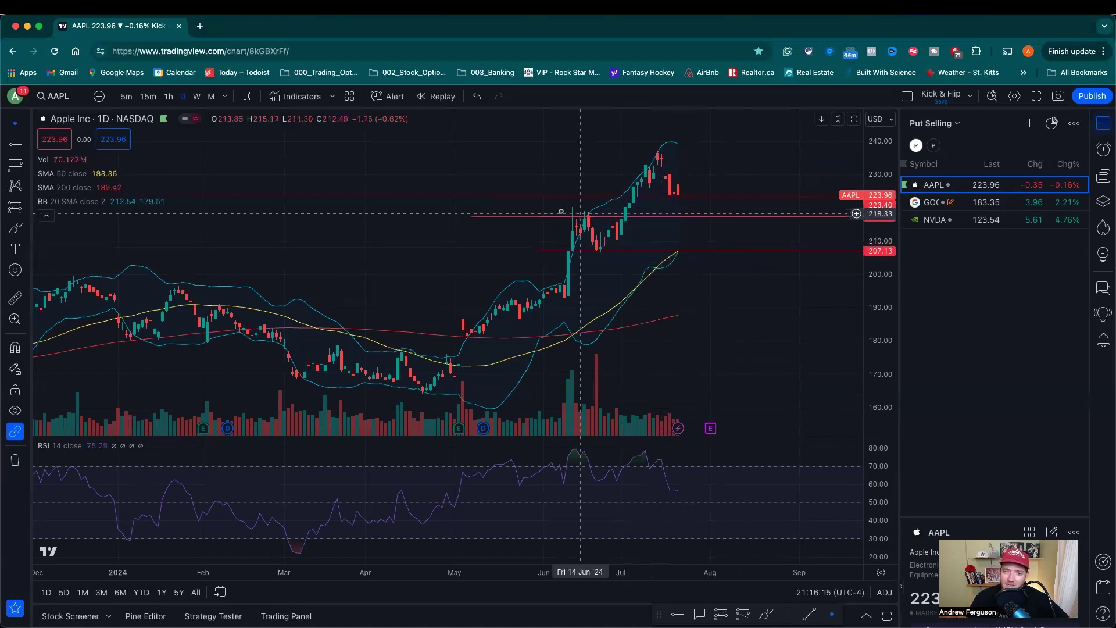
# Lower the two upper horizontal support rays on the AAPL chart to 222.00 and 215.18
pyautogui.click(528, 199)
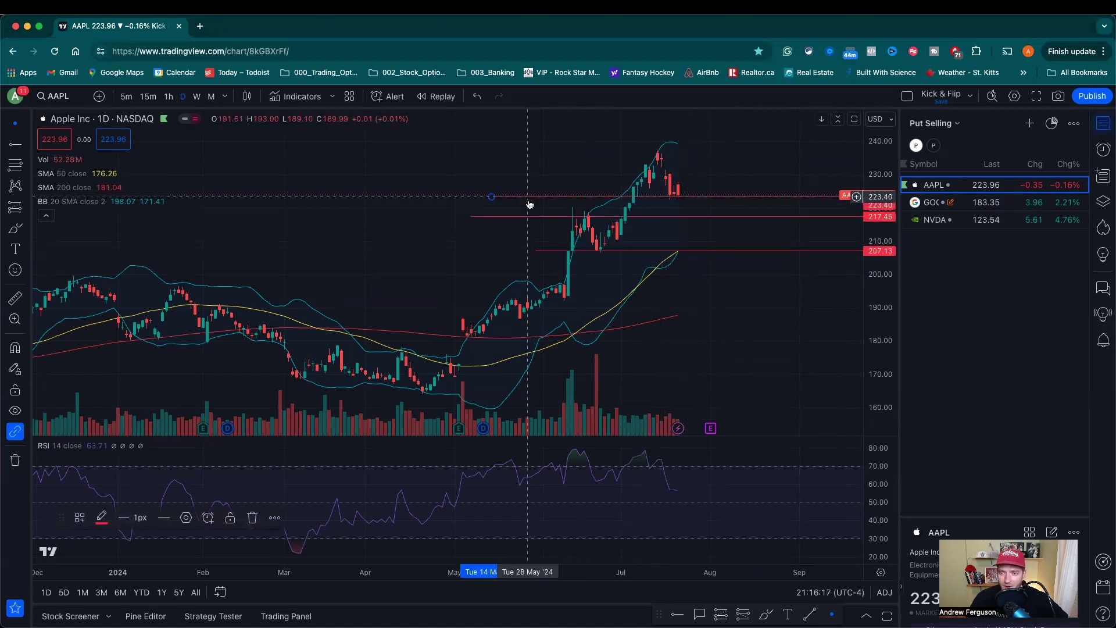
pyautogui.moveTo(529, 198); pyautogui.dragTo(528, 202)
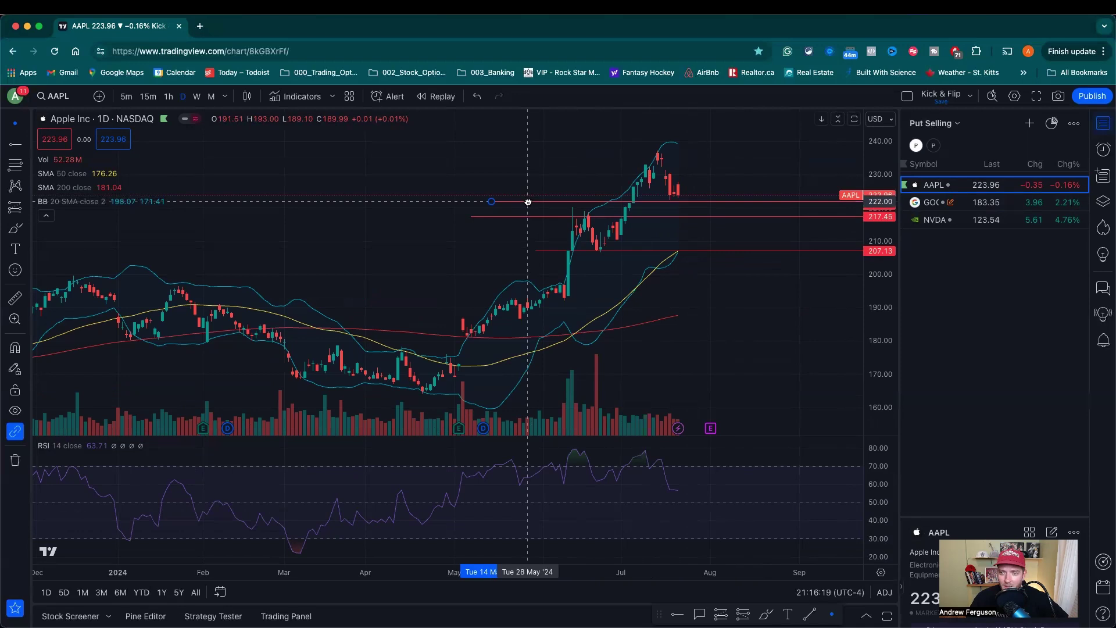
pyautogui.click(532, 216)
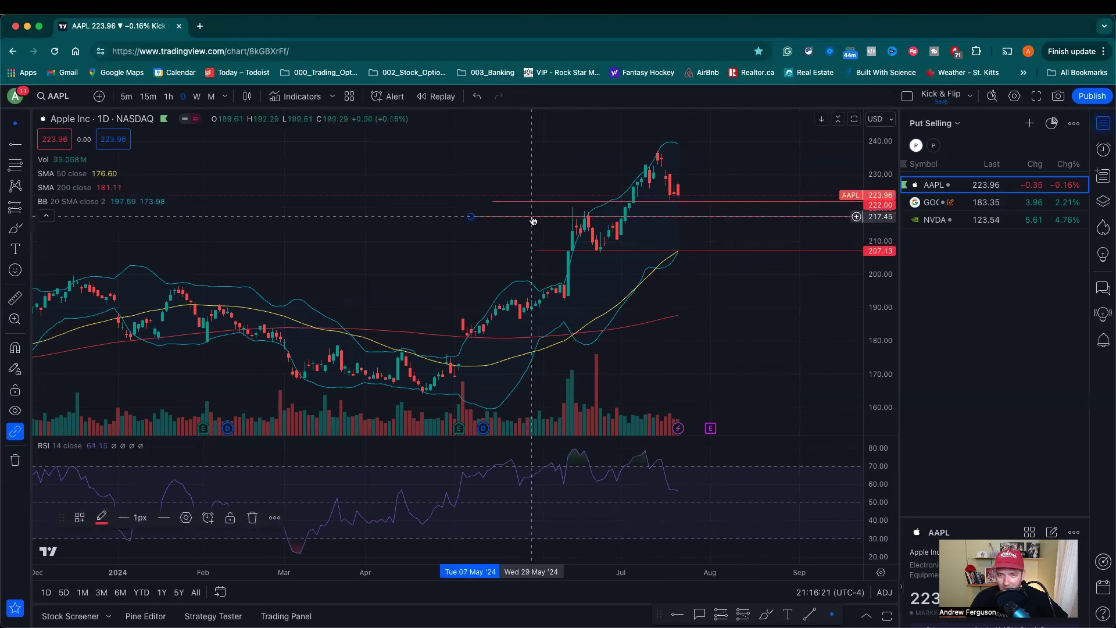
pyautogui.moveTo(533, 220); pyautogui.dragTo(529, 224)
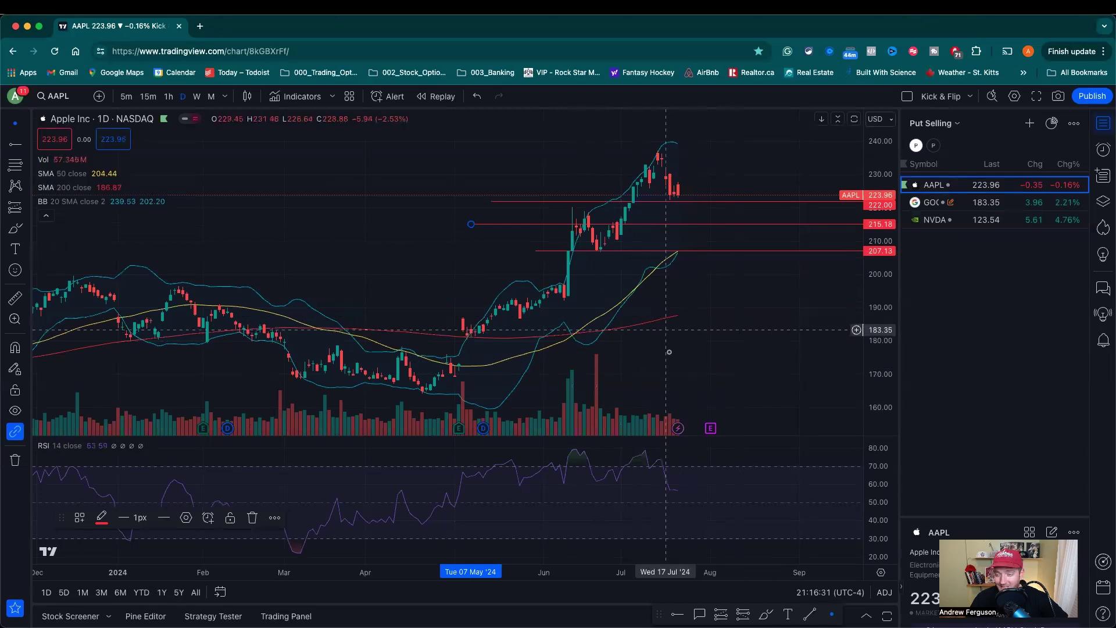
# Check the lowest horizontal support ray on the AAPL chart and examine the price history over a wider date range
pyautogui.click(543, 252)
pyautogui.moveTo(543, 255); pyautogui.dragTo(543, 251)
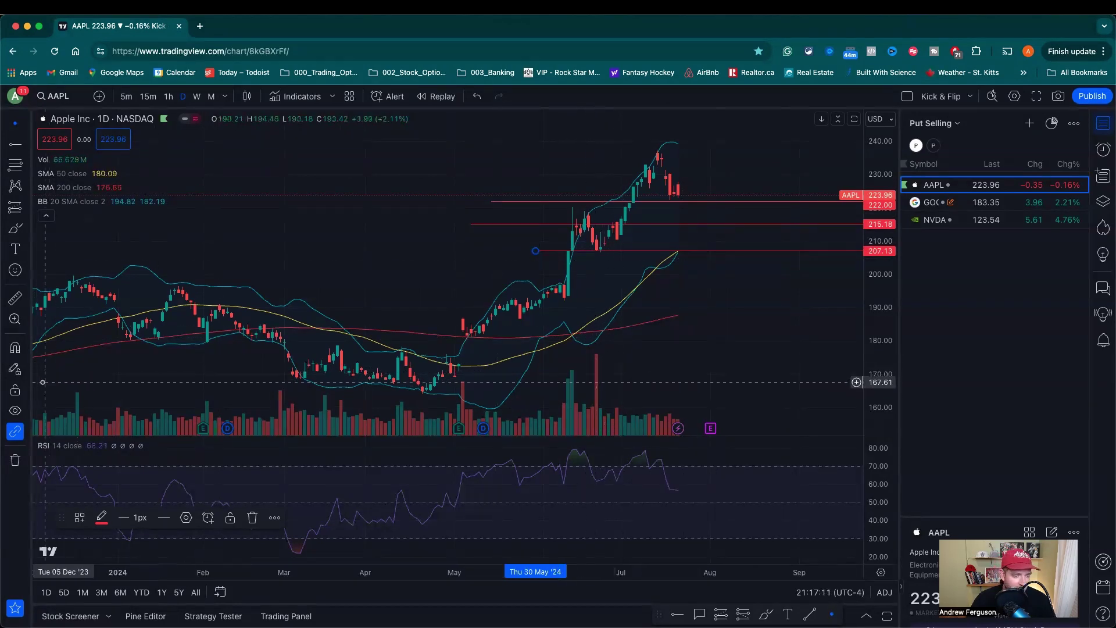
pyautogui.scroll(-4, 491, 331)
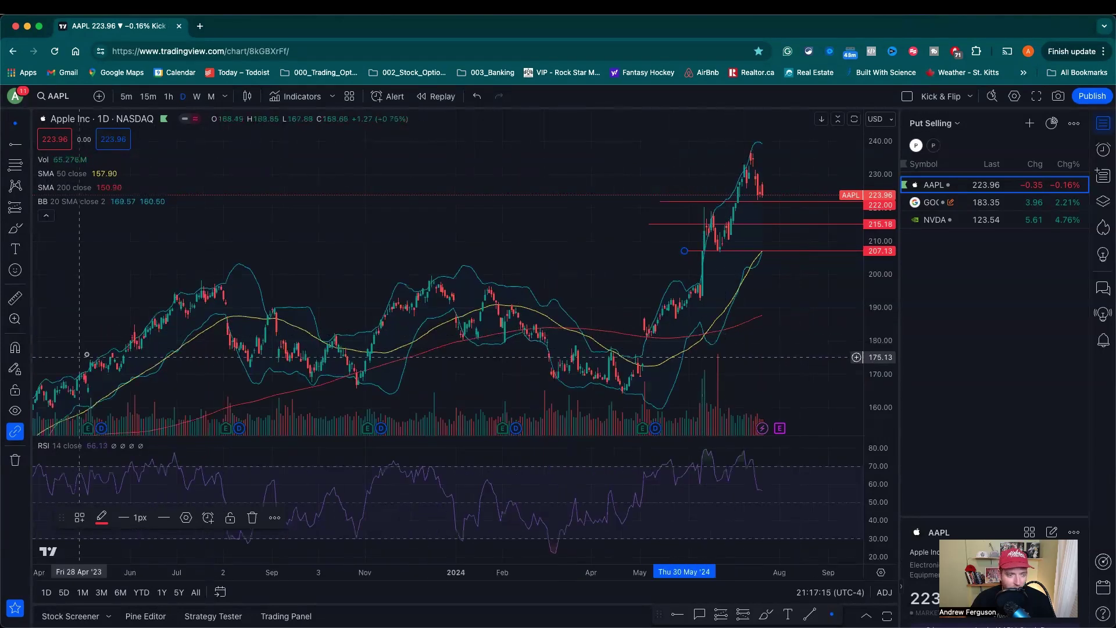
pyautogui.scroll(5, 669, 295)
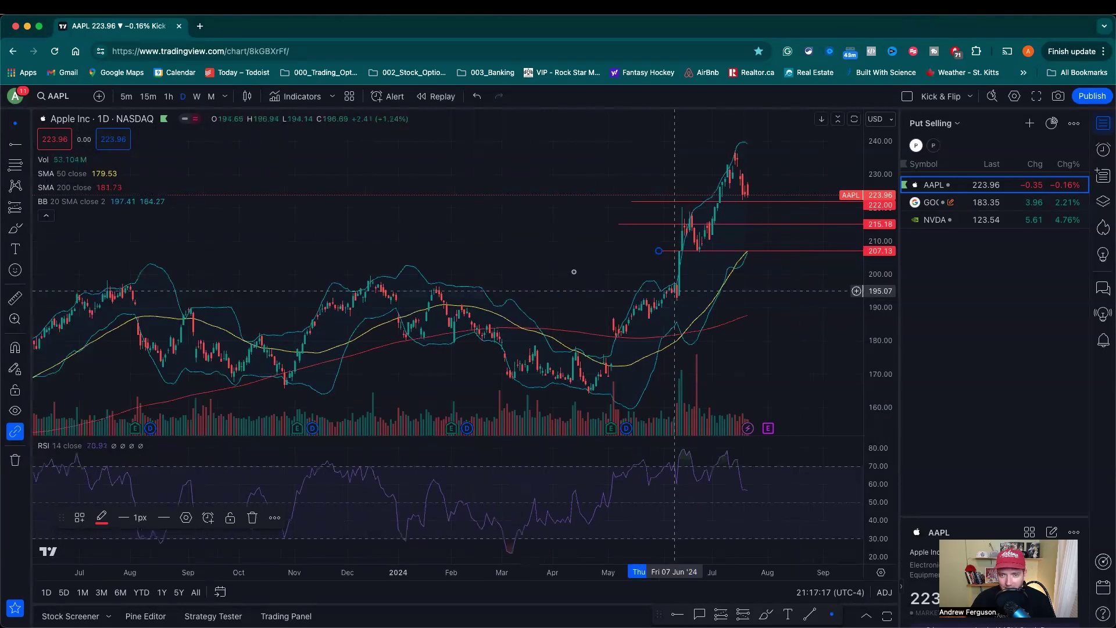